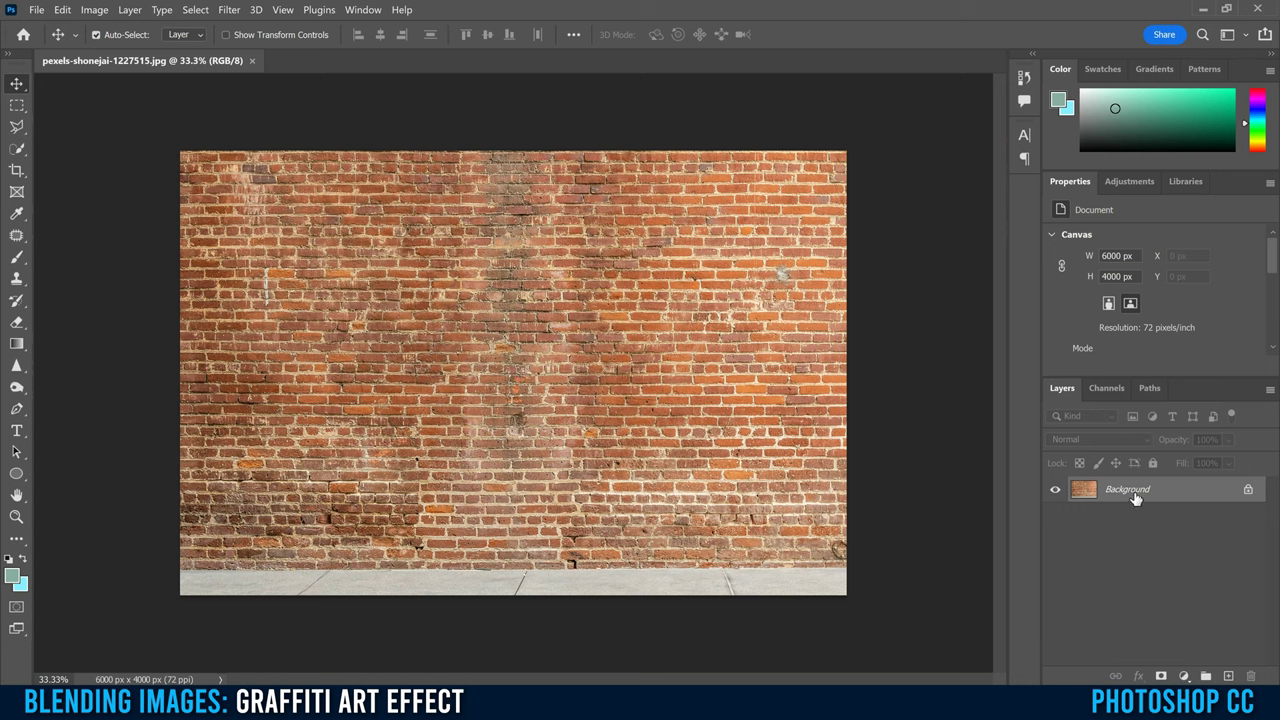
Convert the Background layer to a smart object and scale it to about 141%, keeping the sidewalk along the canvas's bottom edge
right_click(1166, 492)
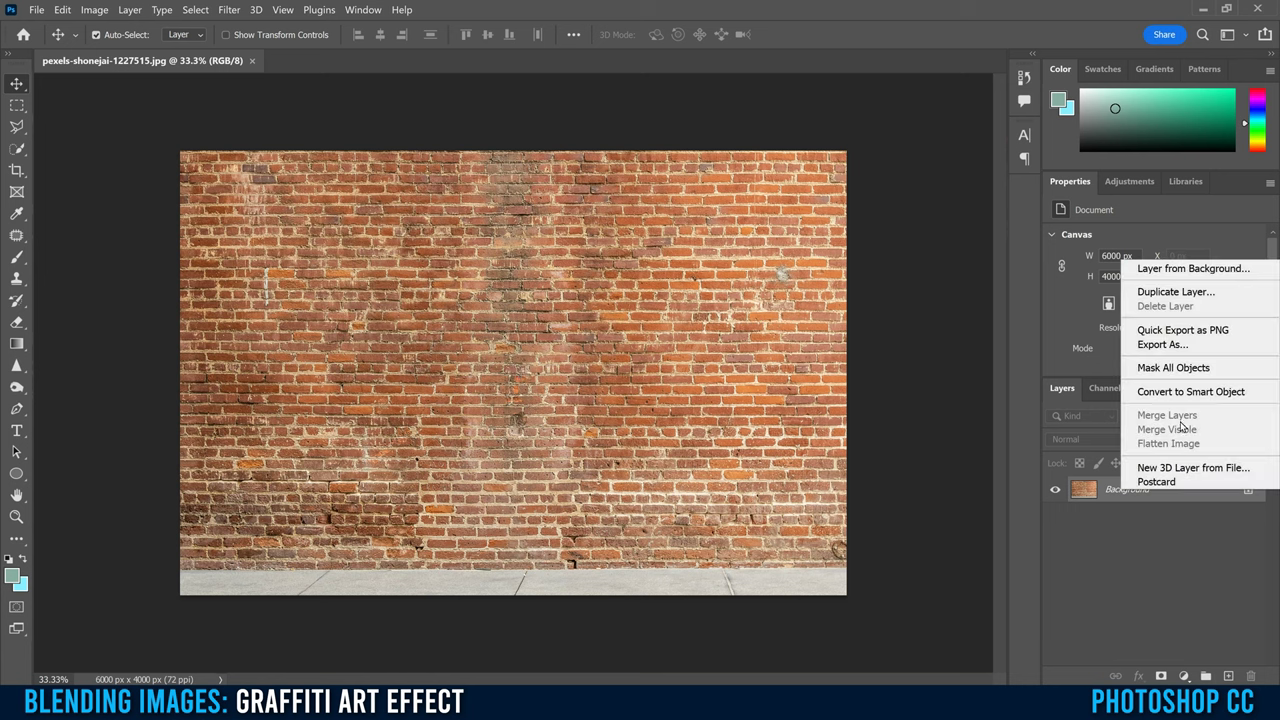
left_click(1191, 391)
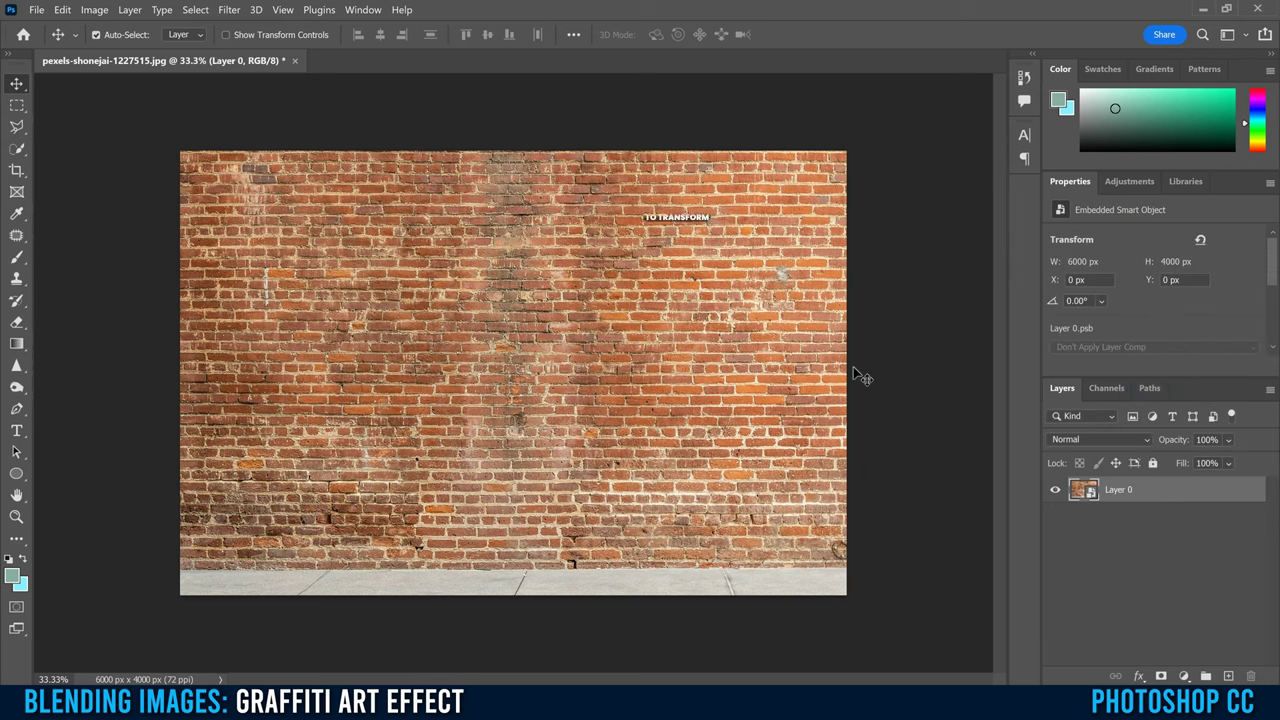
key("ctrl+t")
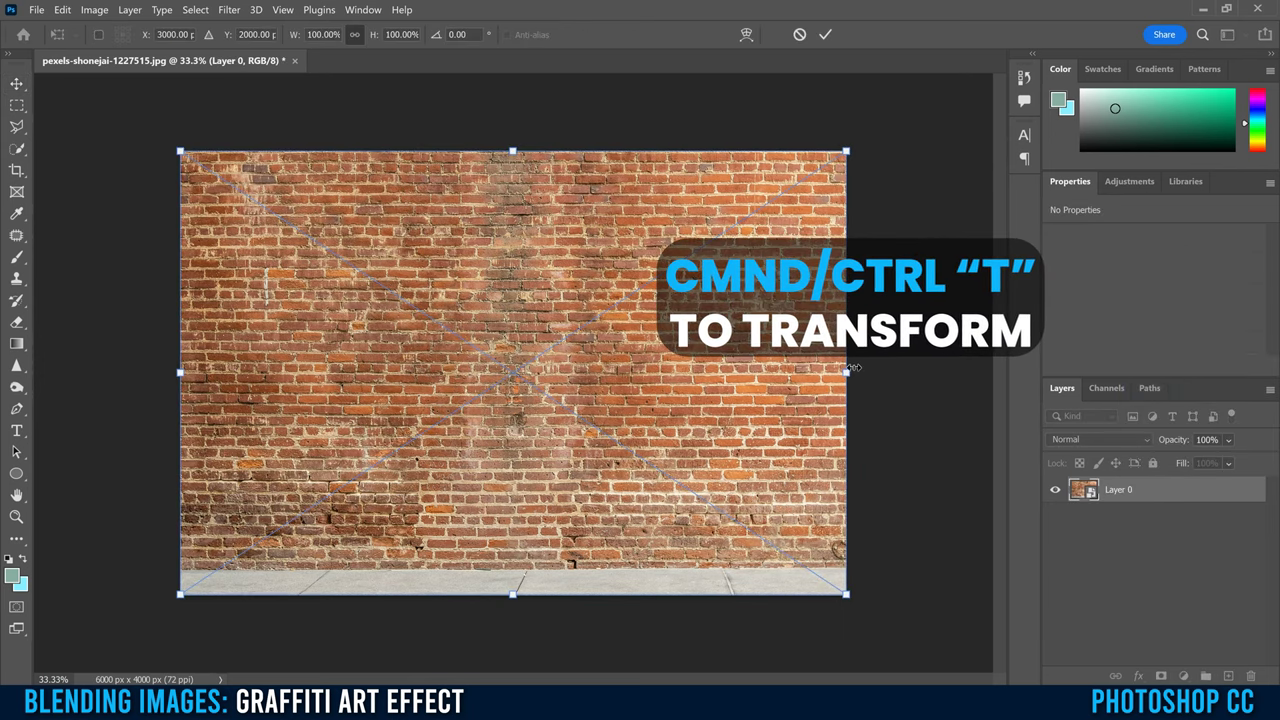
left_click_drag(180, 150, 49, 63)
left_click_drag(858, 330, 997, 314)
left_click_drag(580, 515, 570, 465)
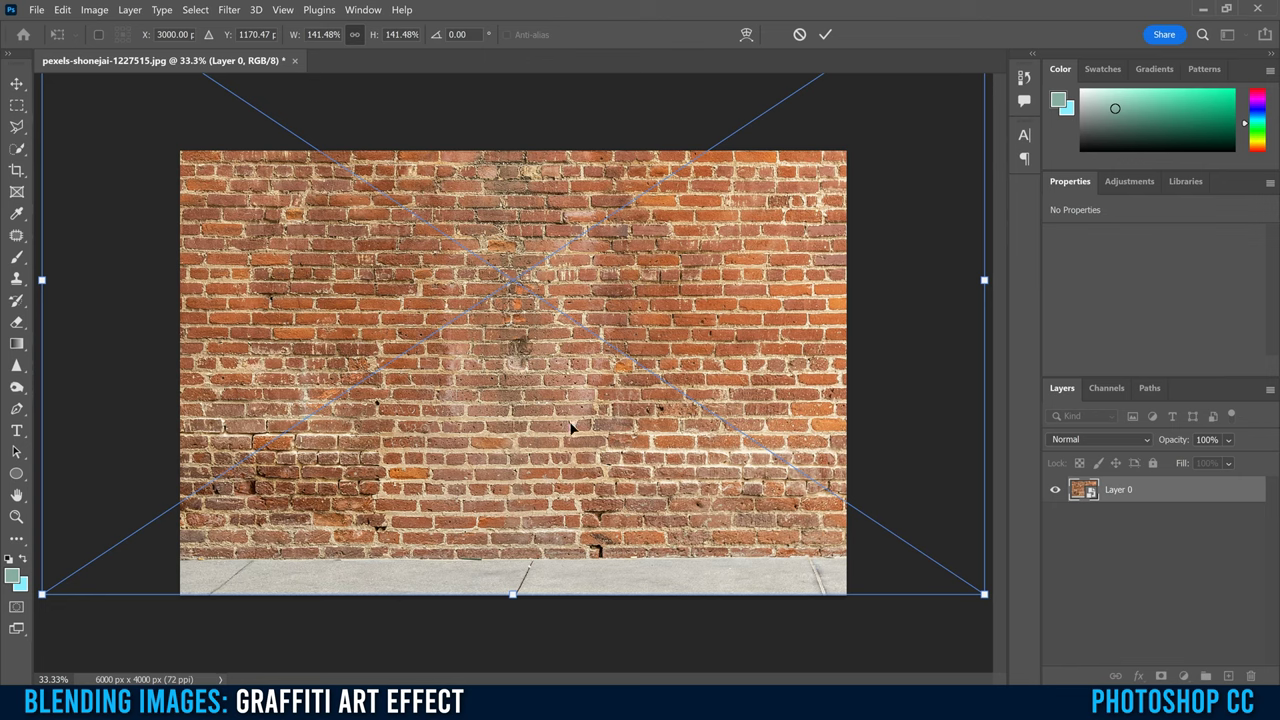
left_click(824, 34)
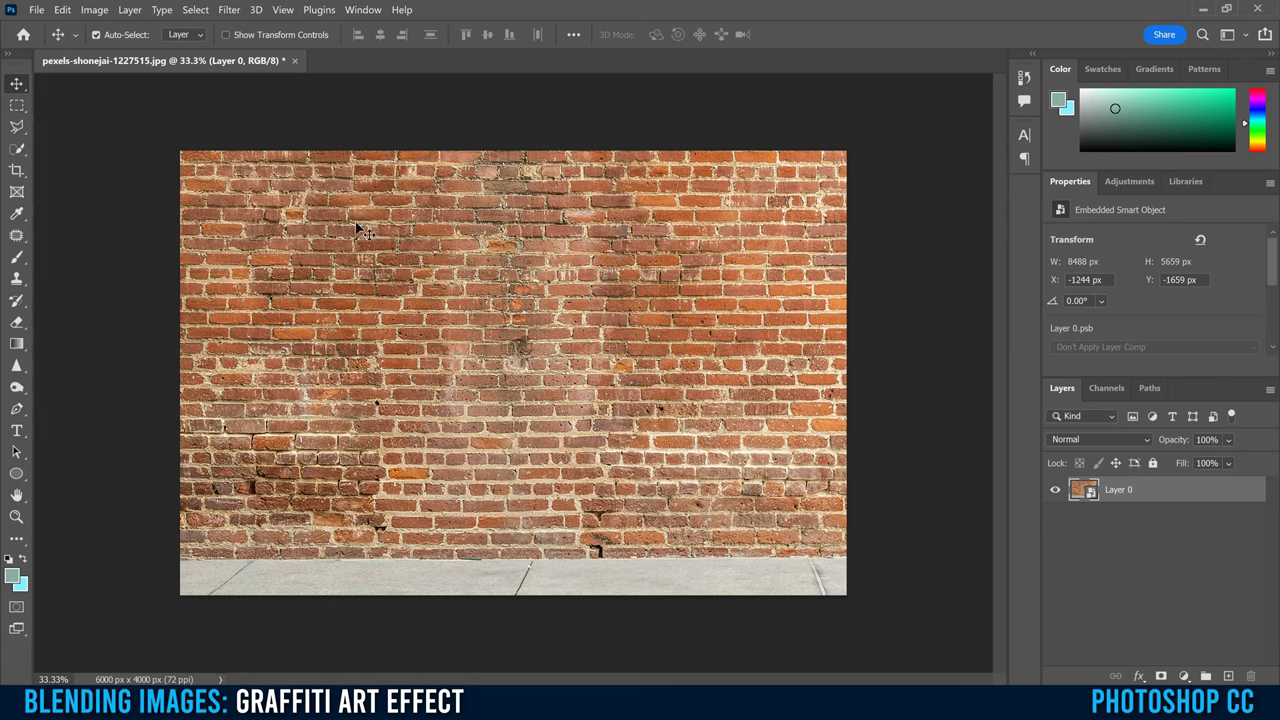
Apply a Black & White adjustment with the Default preset to the brick wall layer
left_click(95, 11)
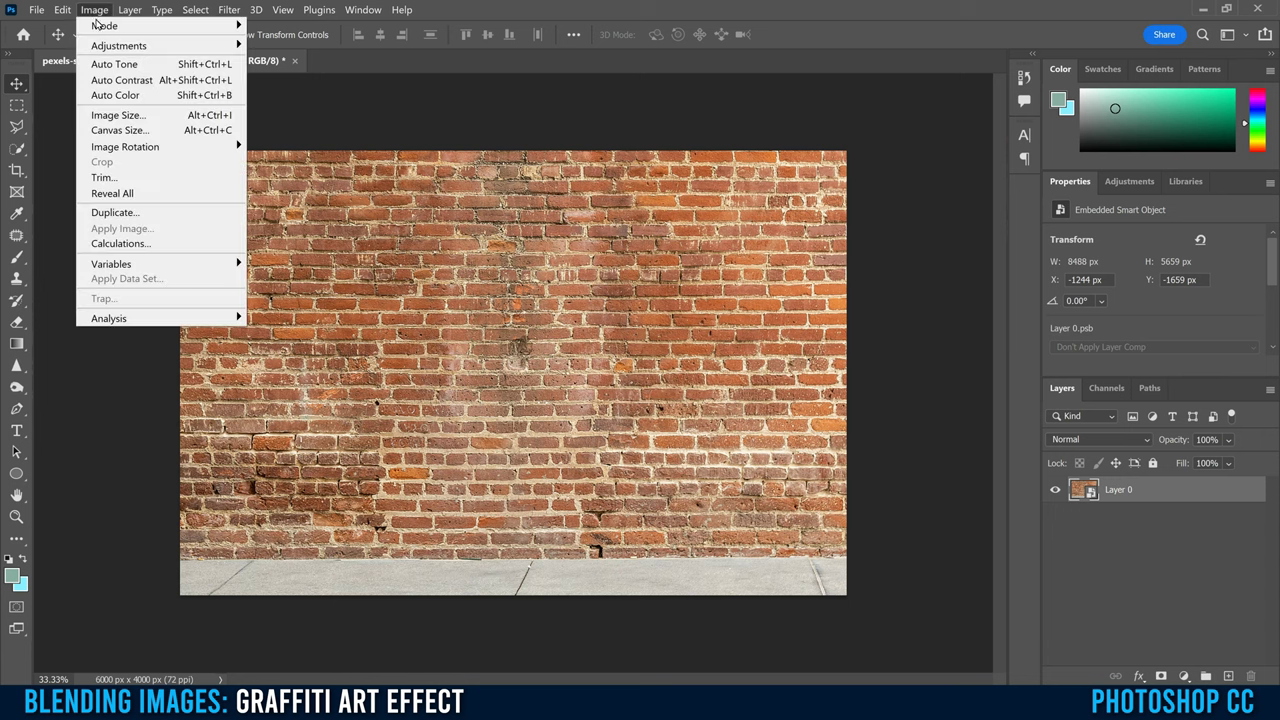
mouse_move(110, 45)
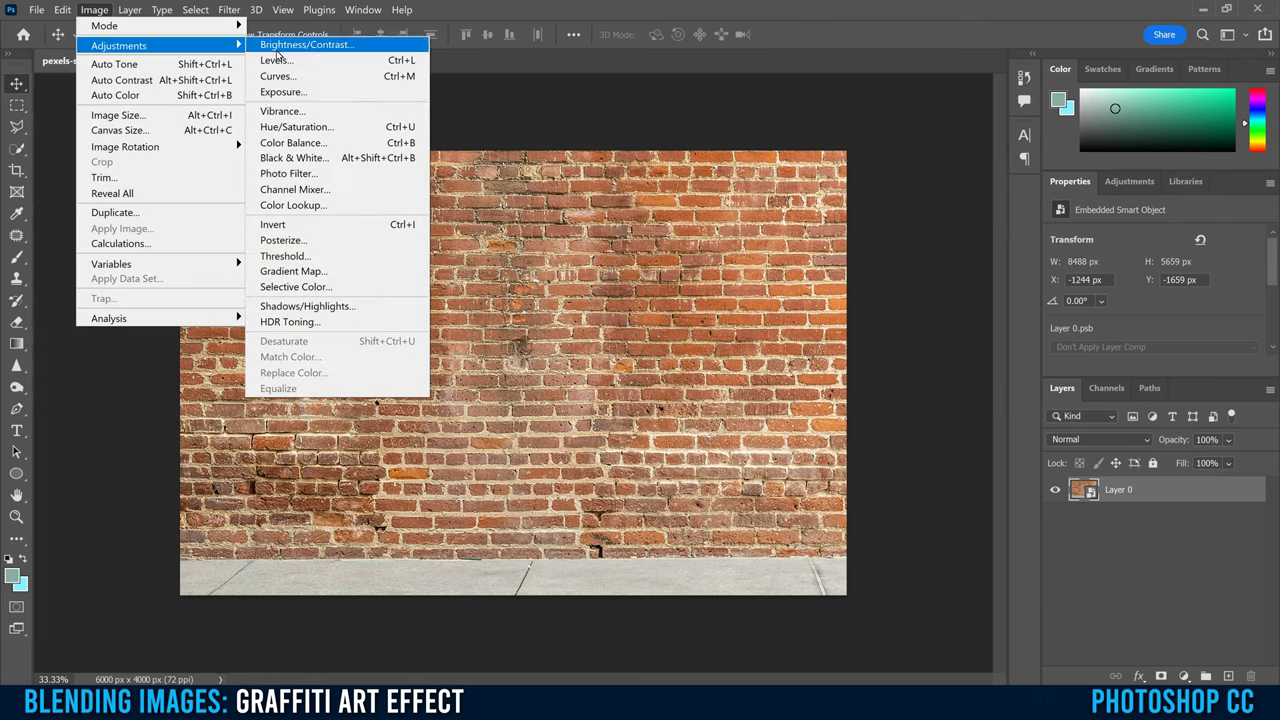
left_click(313, 161)
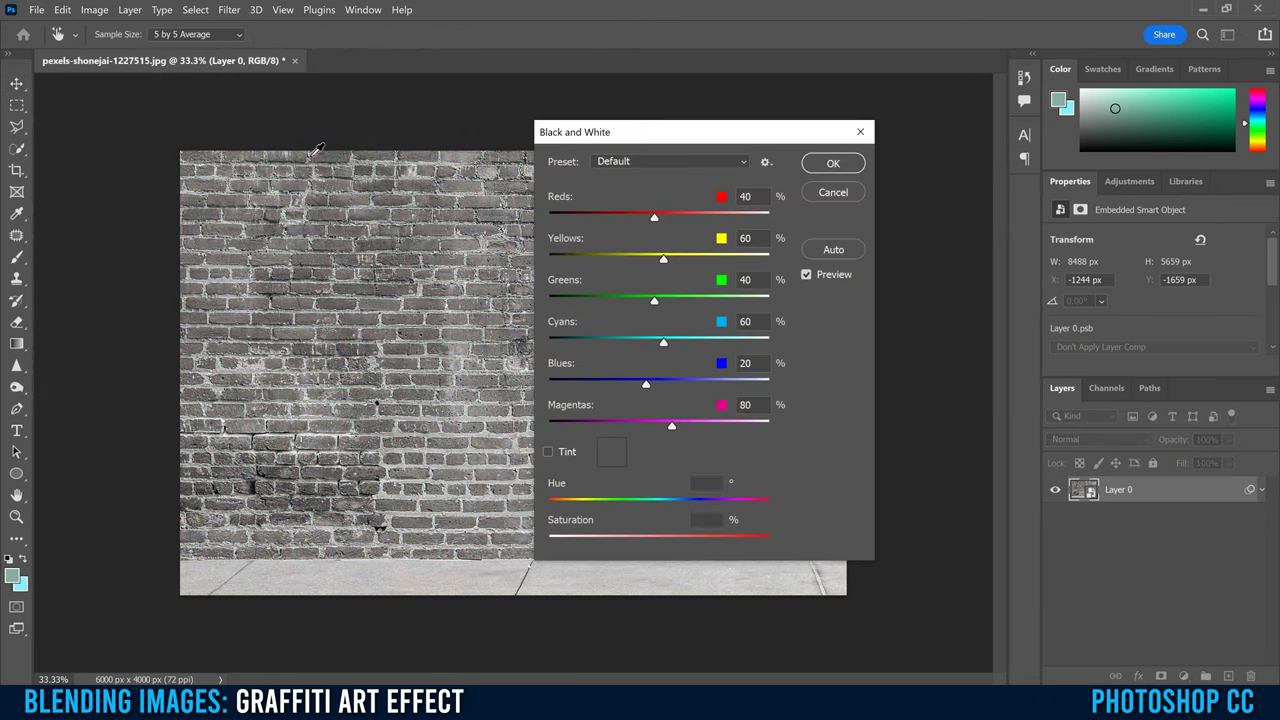
left_click(828, 168)
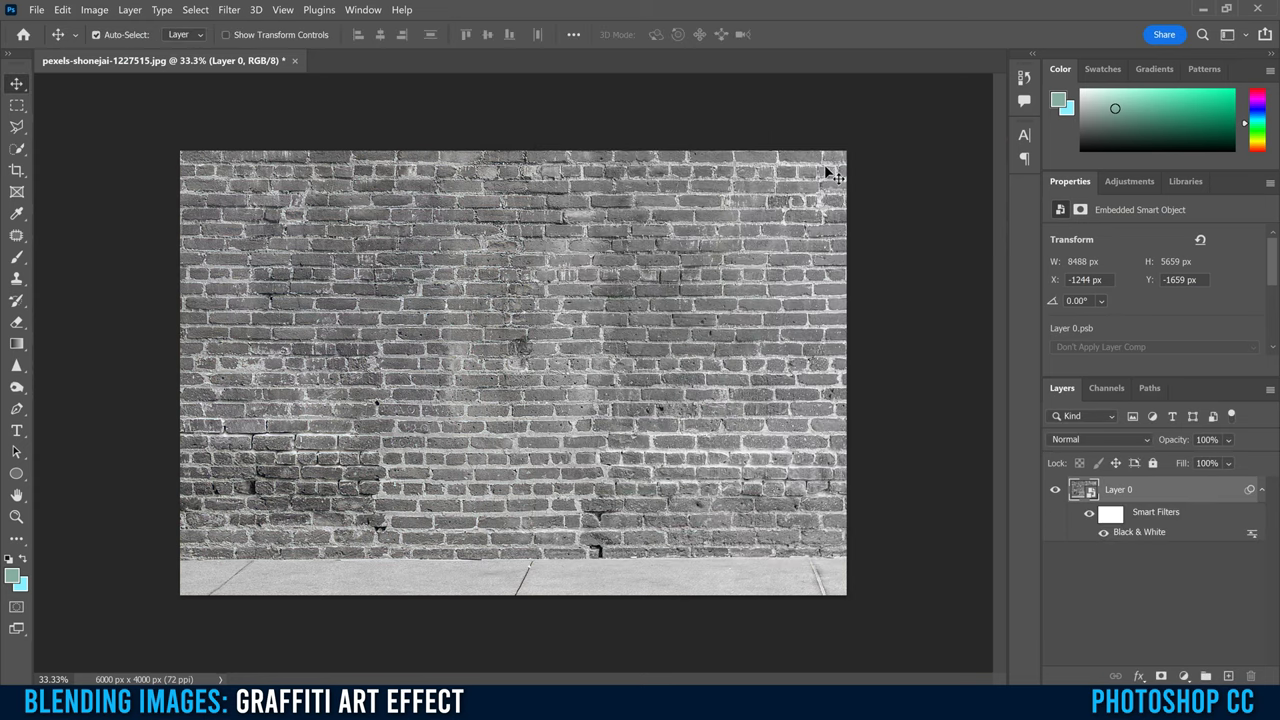
Apply a Gaussian Blur with a 2.0 pixel radius to the brick wall layer
left_click(228, 10)
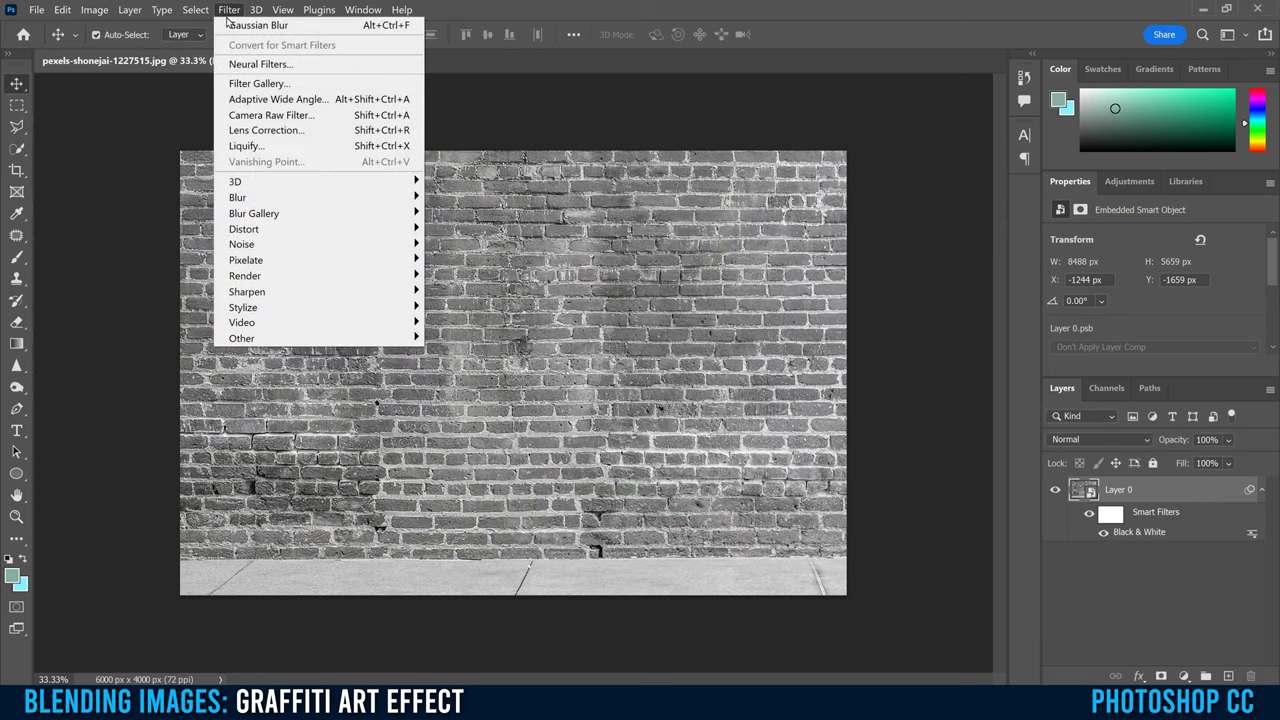
mouse_move(268, 199)
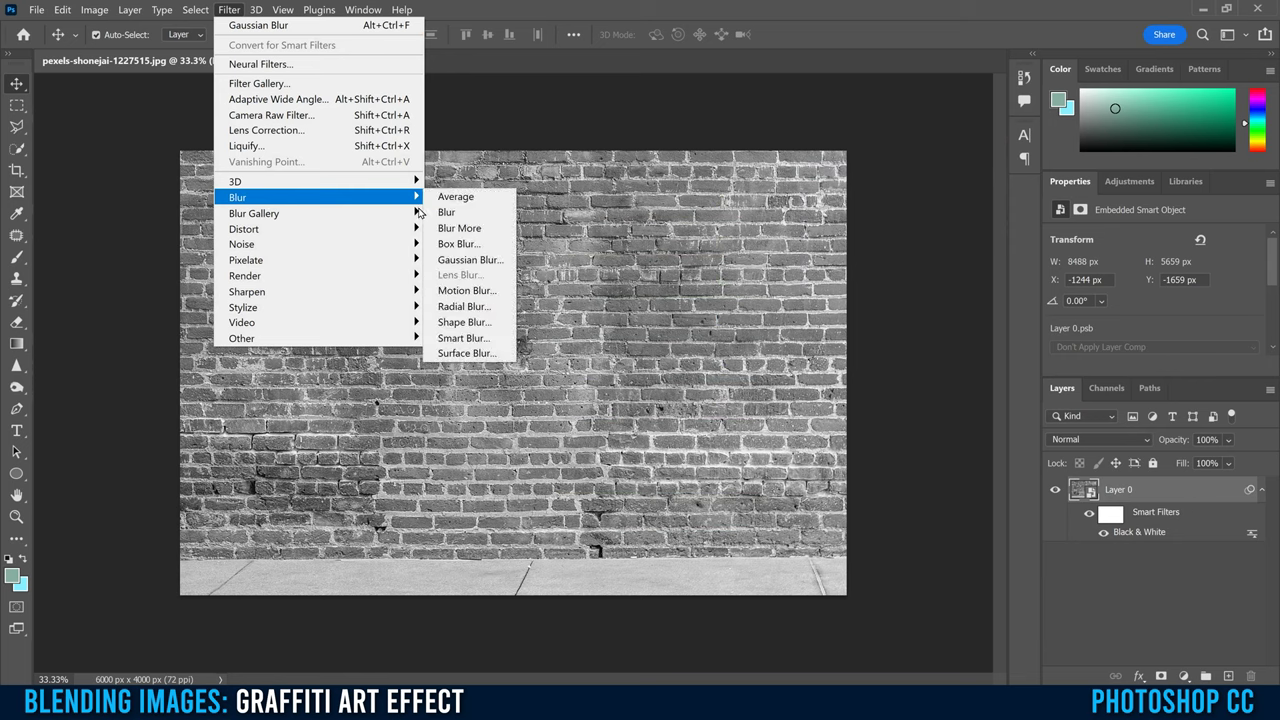
left_click(472, 260)
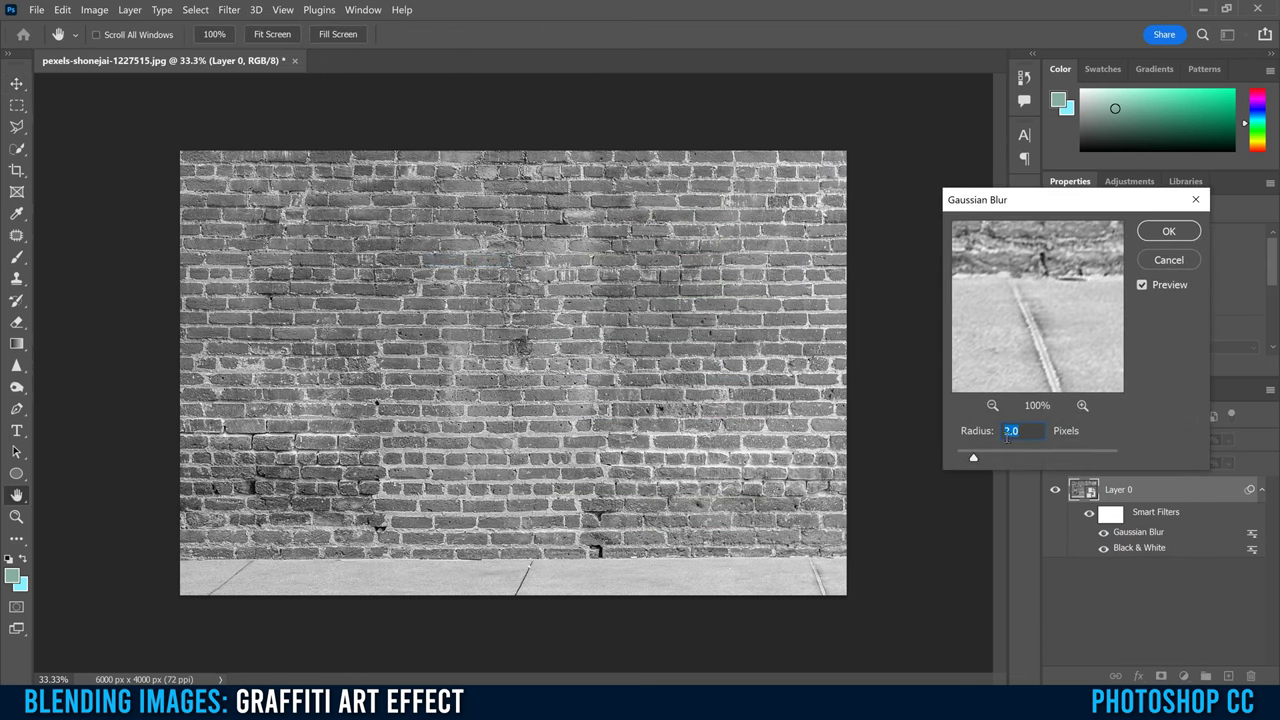
left_click(1164, 231)
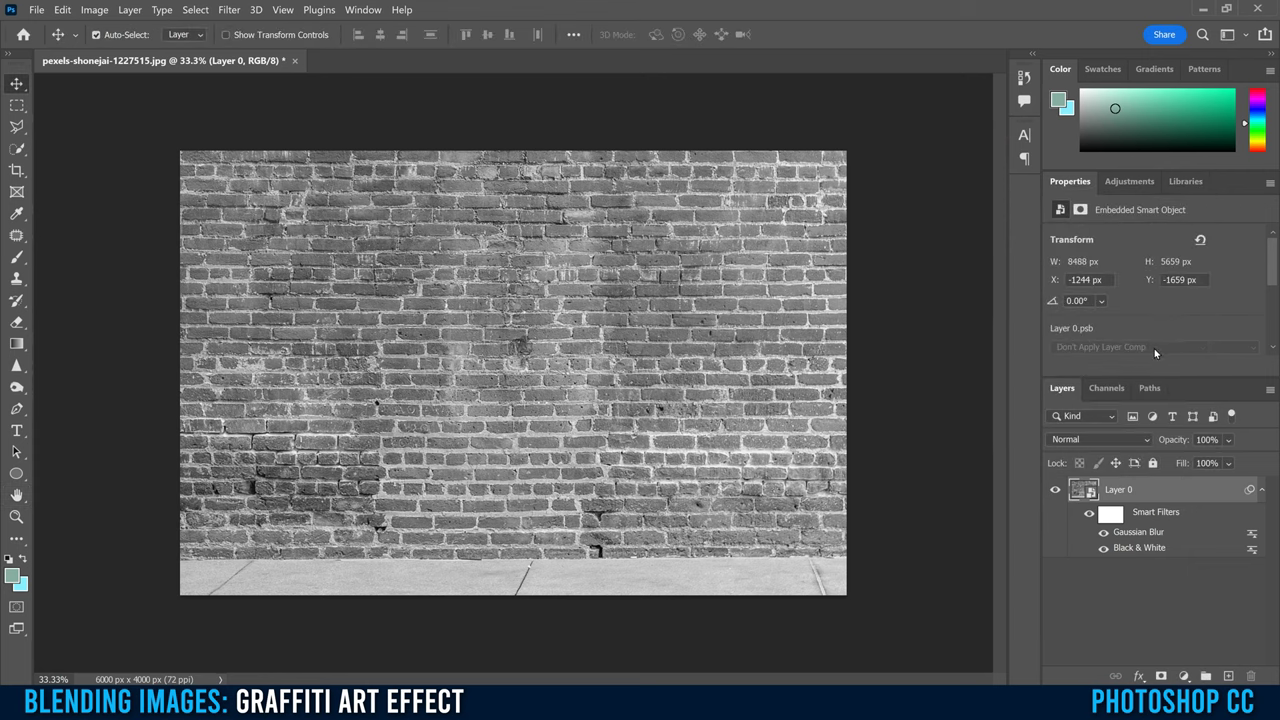
Increase the wall's contrast with a Levels adjustment, setting the black input level to 69 and the white input level to 214
key("ctrl+l")
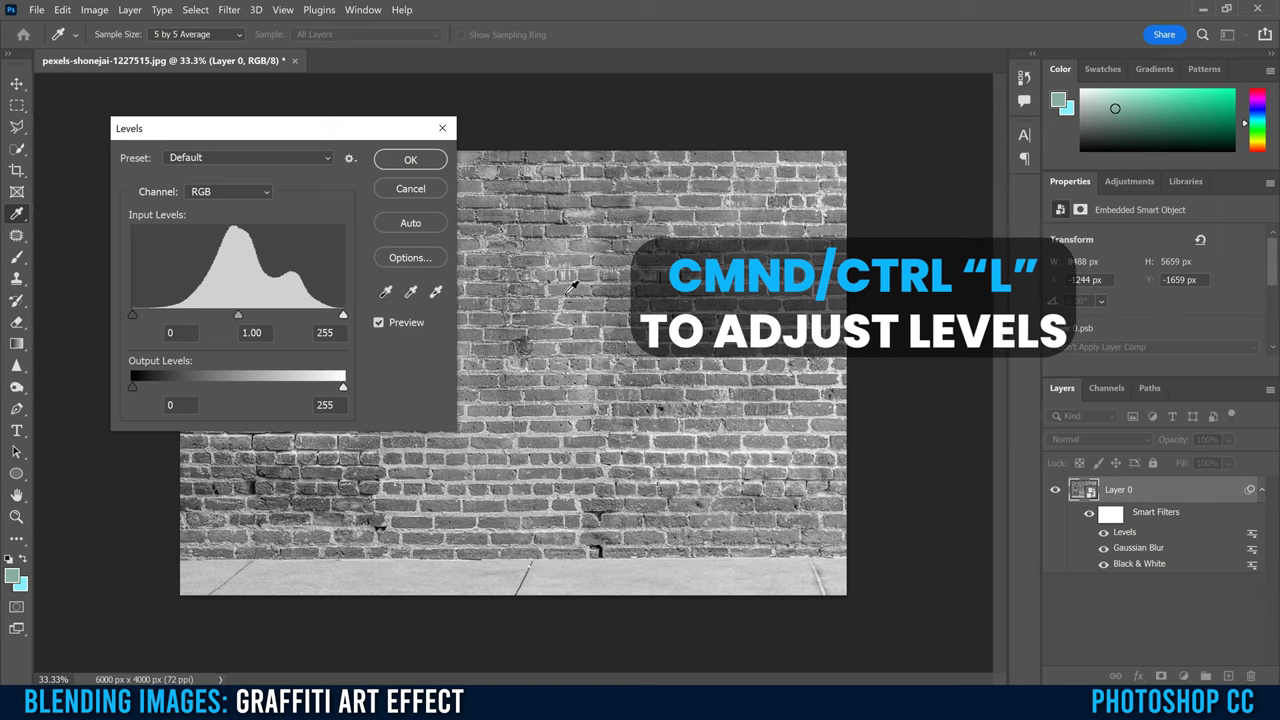
left_click_drag(343, 318, 309, 316)
left_click_drag(127, 316, 190, 317)
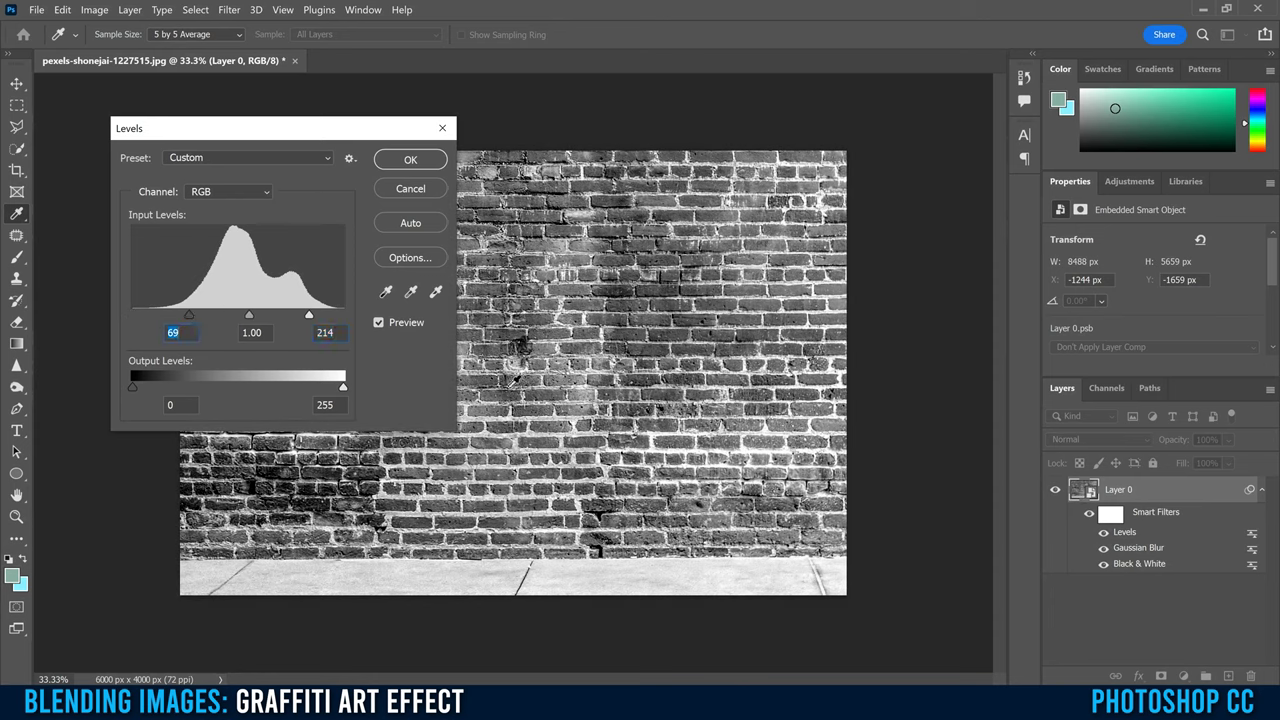
left_click(409, 162)
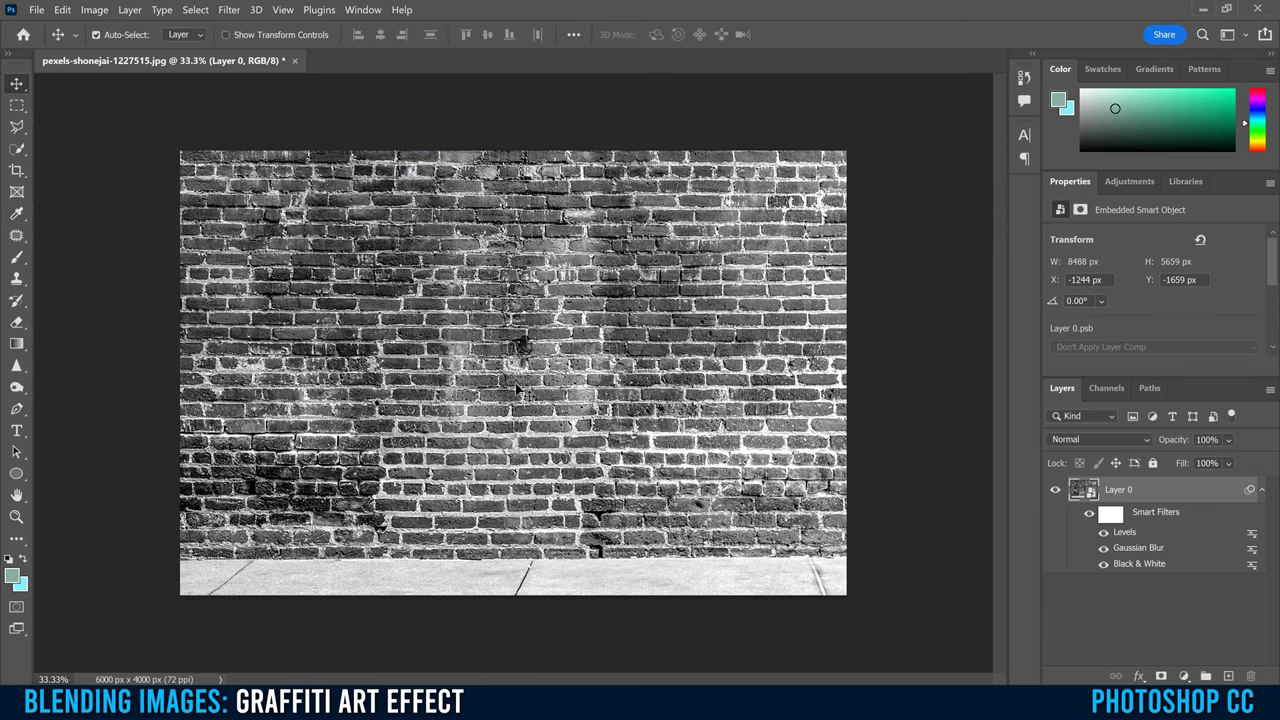
Save the document as a Photoshop file named "wall displace" in the Wall Blend folder, with Maximize Compatibility enabled
left_click(35, 10)
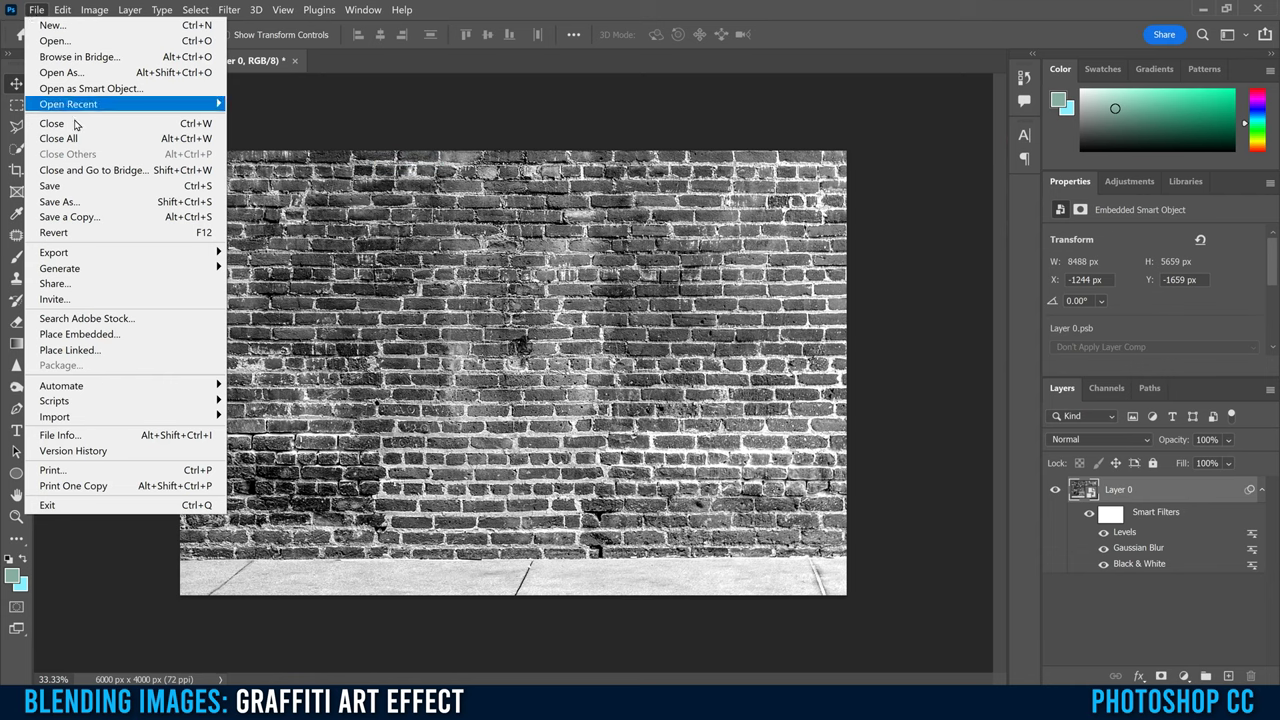
left_click(60, 201)
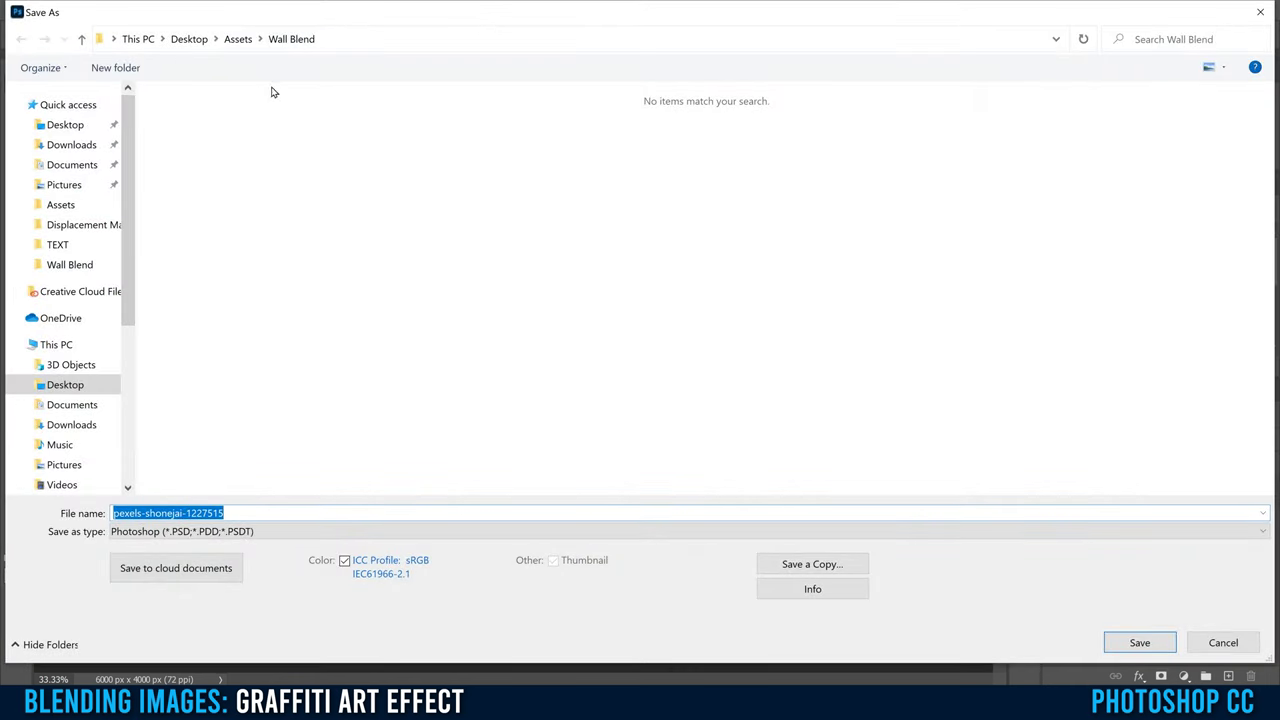
left_click(238, 39)
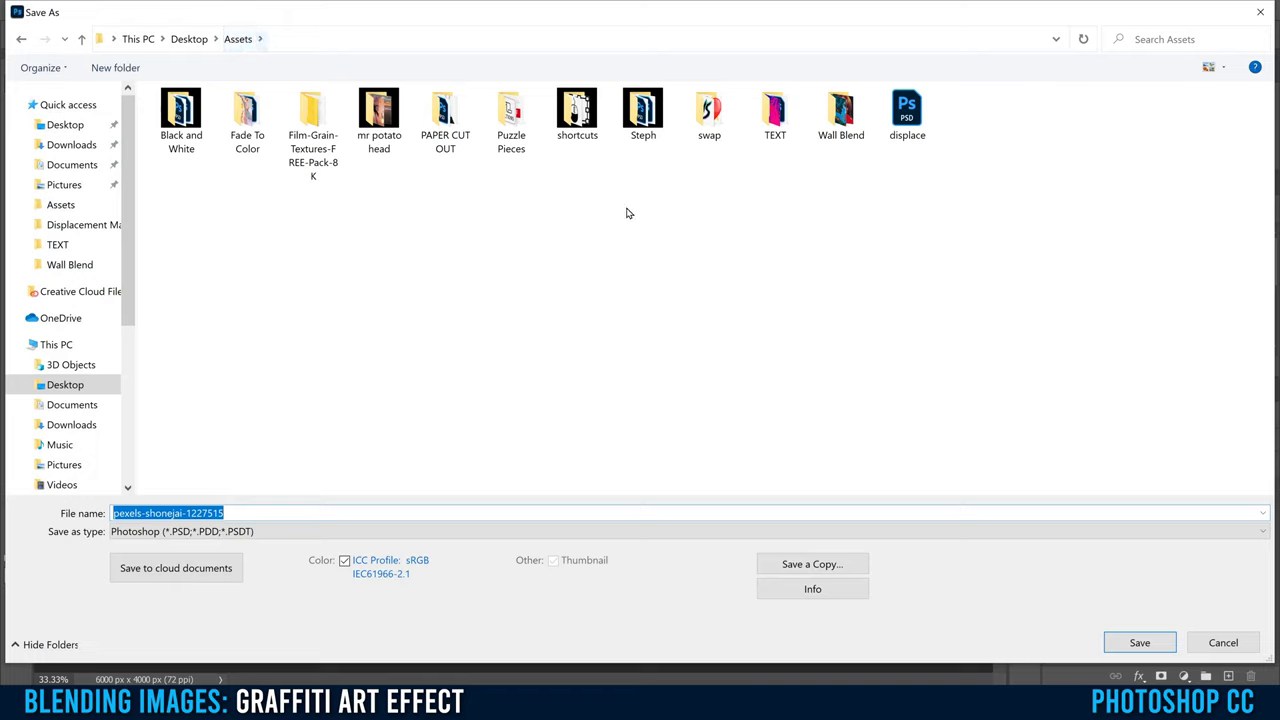
double_click(841, 112)
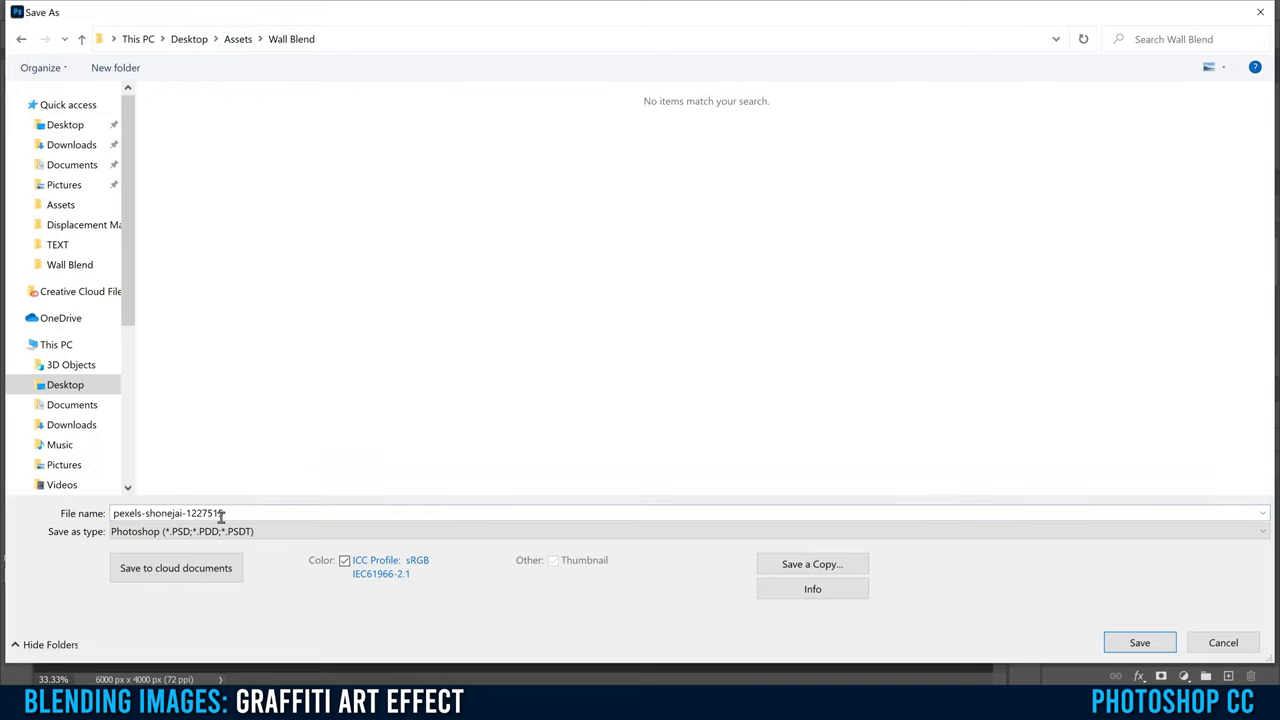
left_click_drag(228, 513, 100, 517)
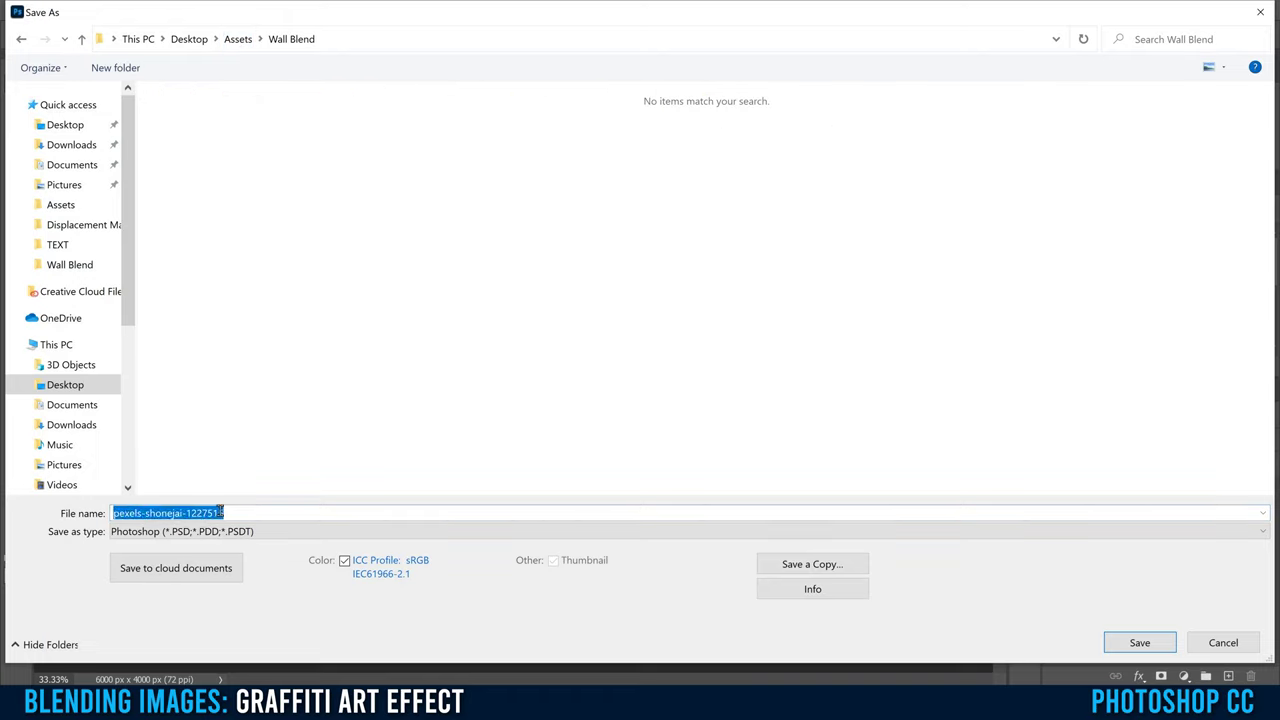
type("wall displace")
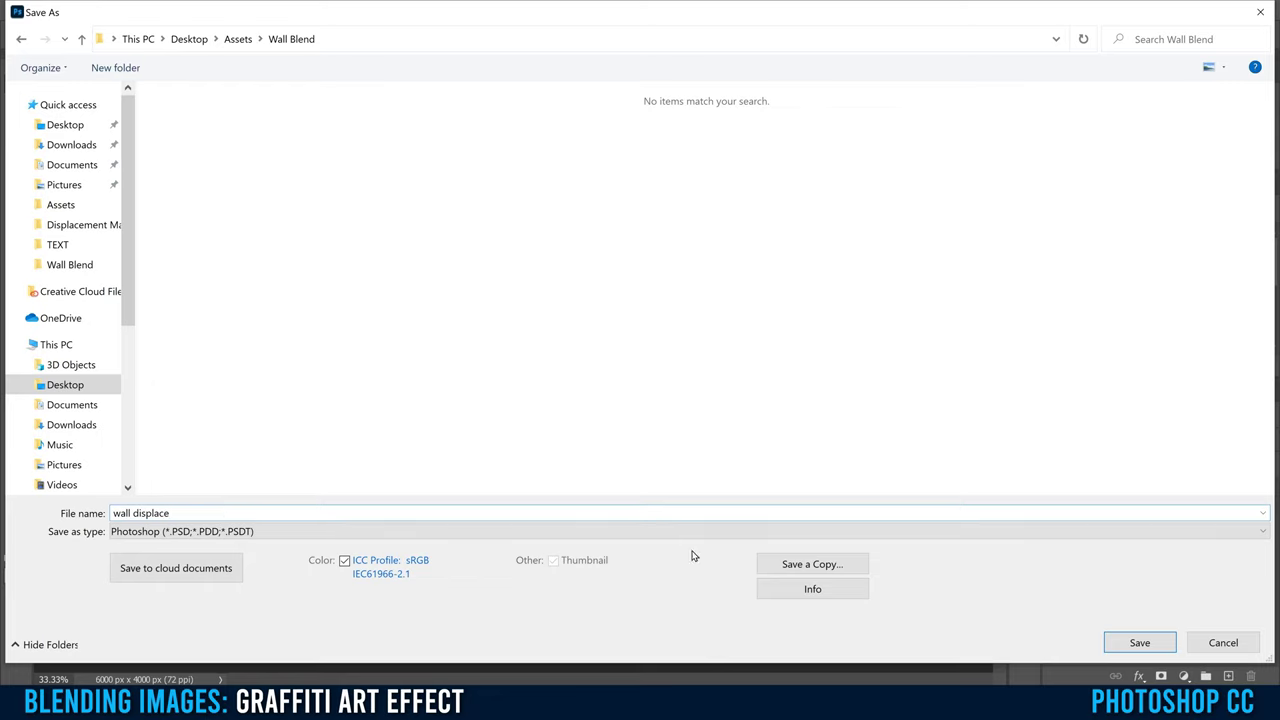
left_click(1139, 642)
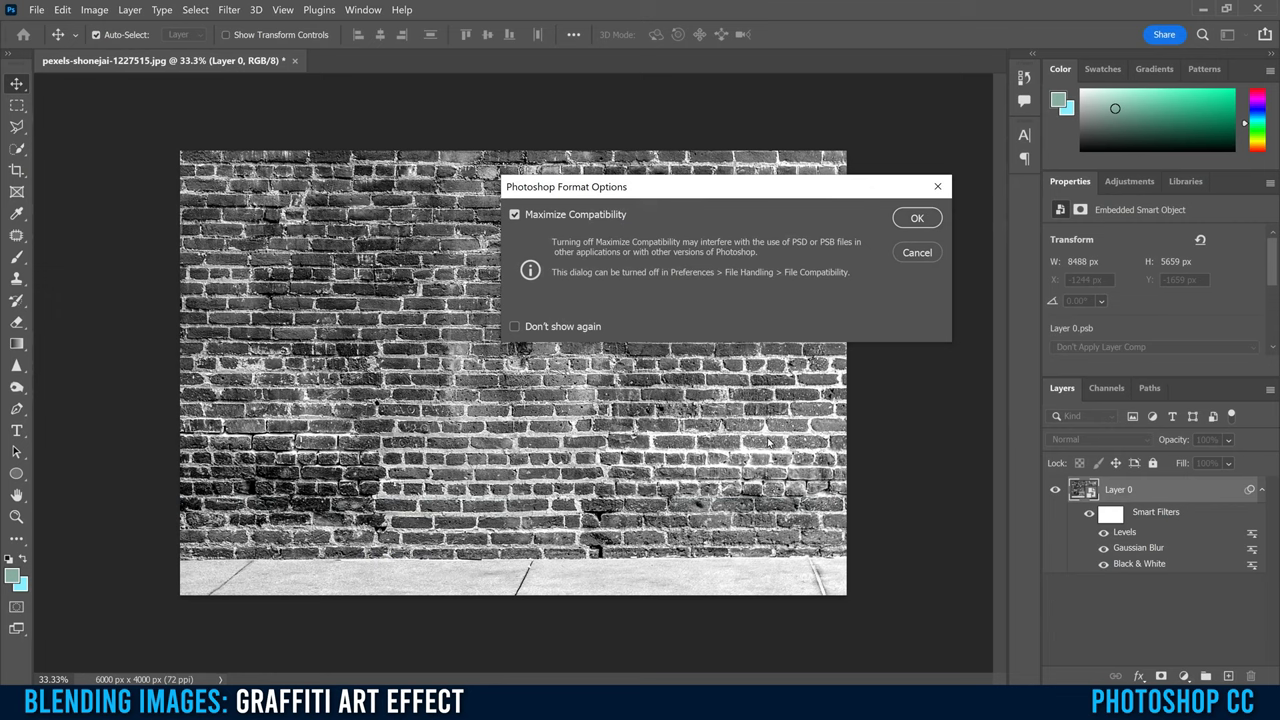
left_click(914, 217)
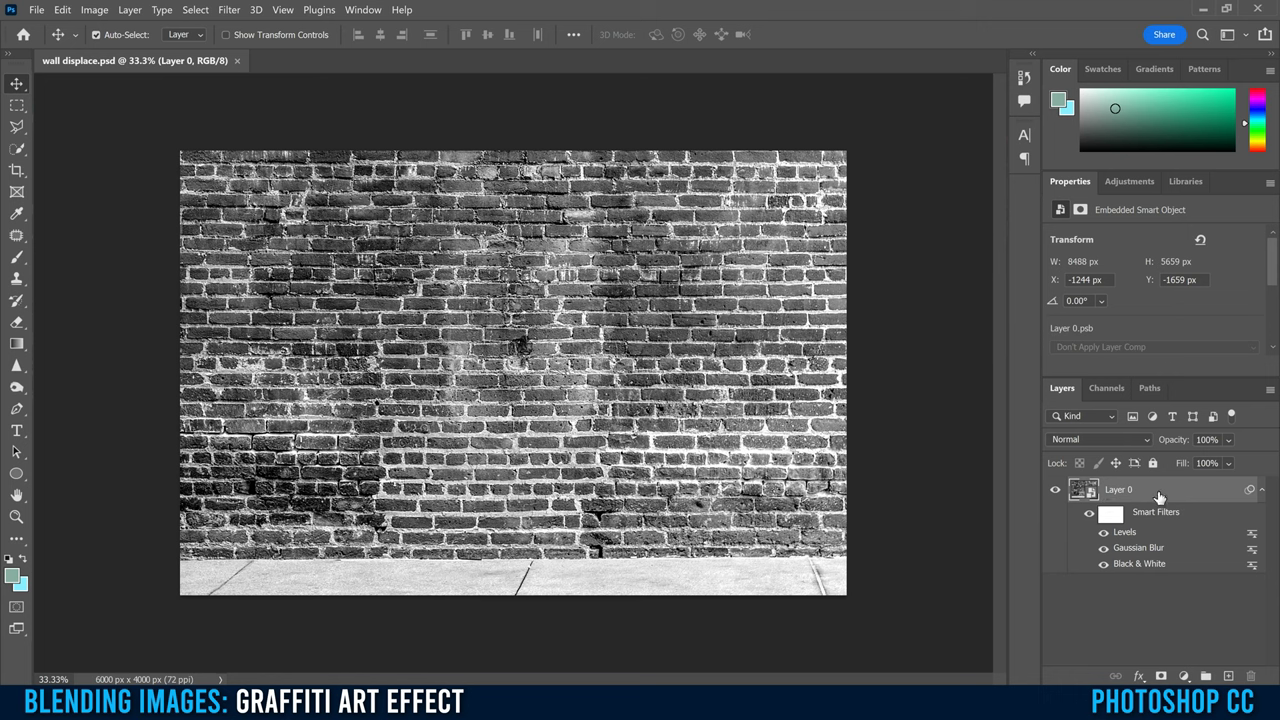
Duplicate the wall layer and clear all smart filters from the original Layer 0 underneath
key("ctrl+j")
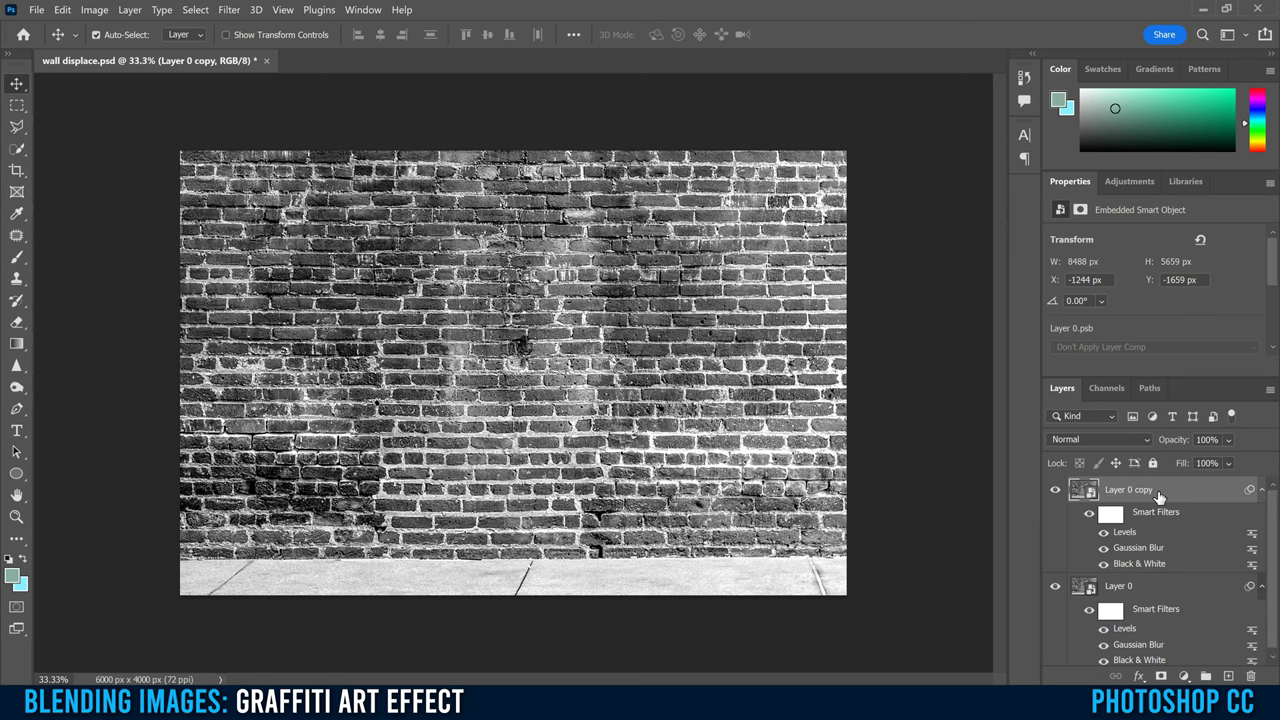
left_click(1145, 585)
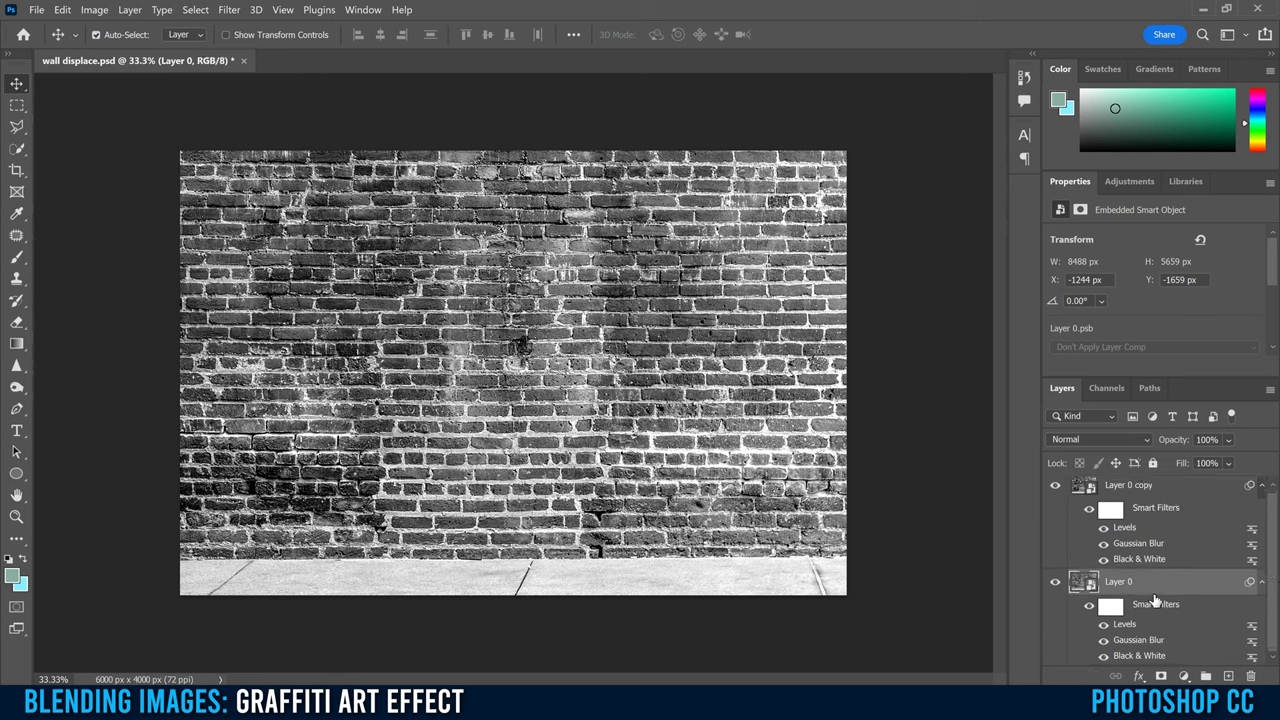
right_click(1155, 607)
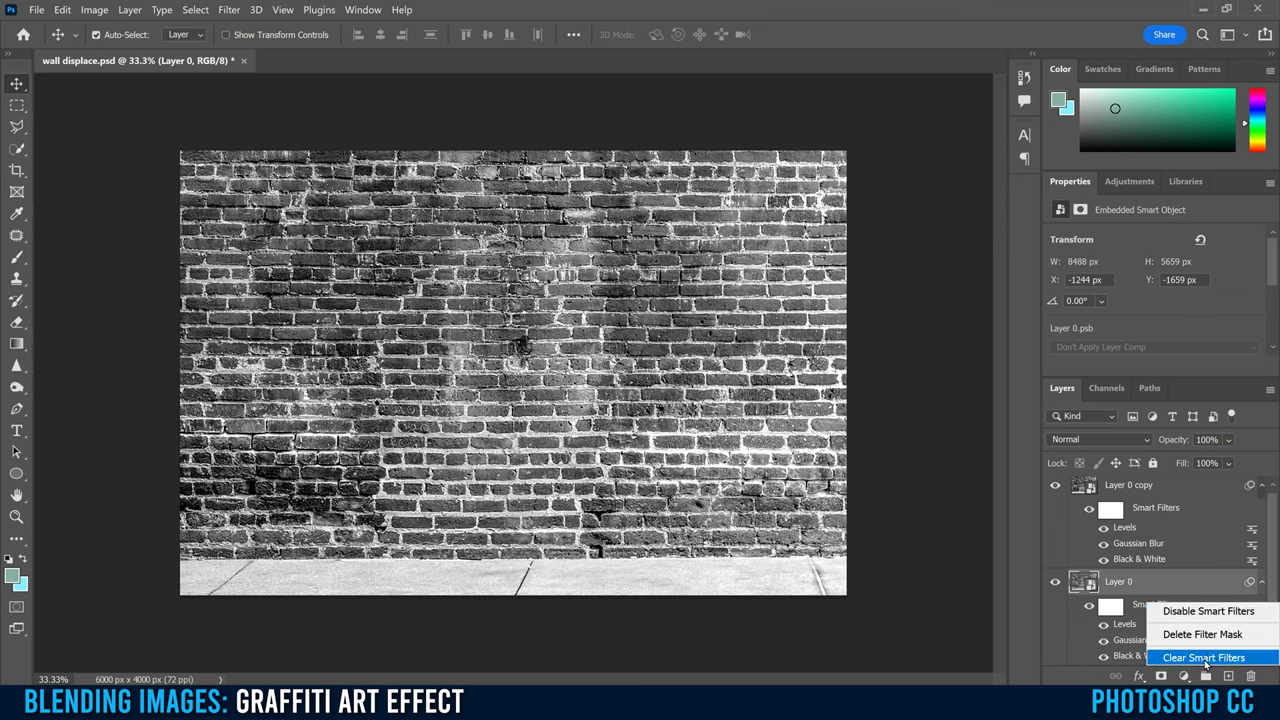
left_click(1206, 659)
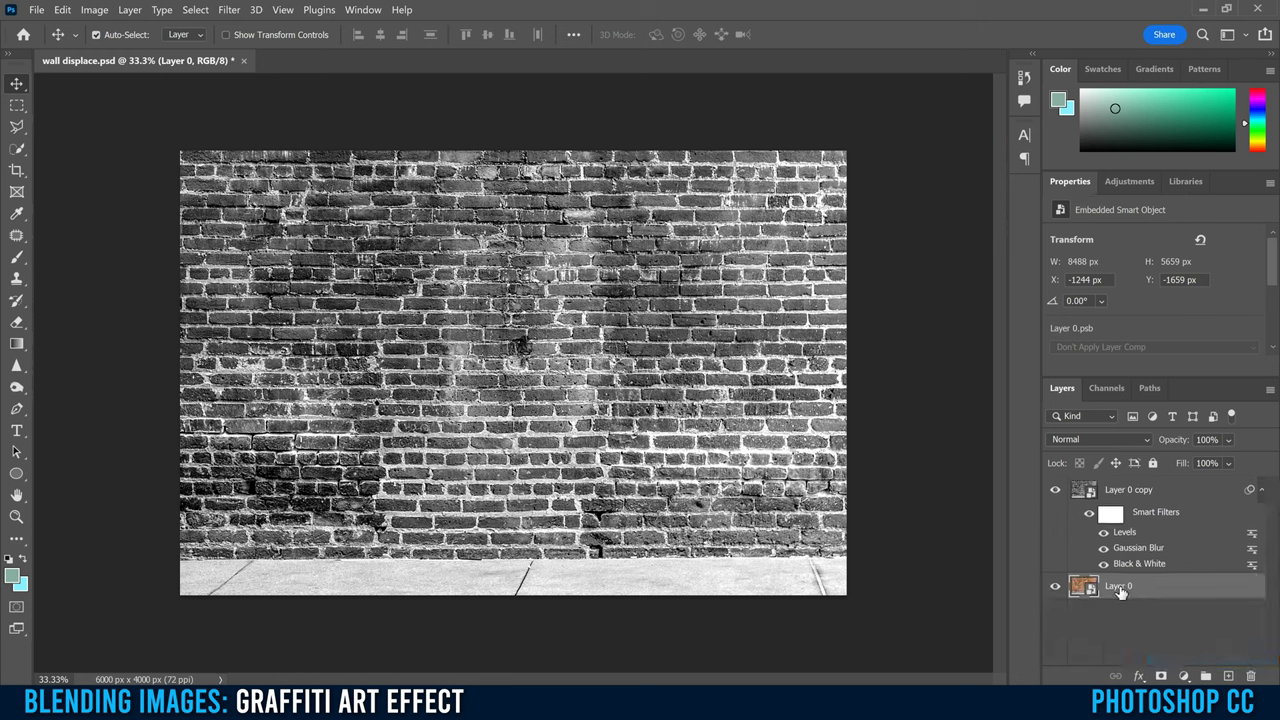
Rename the full-color Layer 0 as "background"
double_click(1148, 601)
type("background")
key("Return")
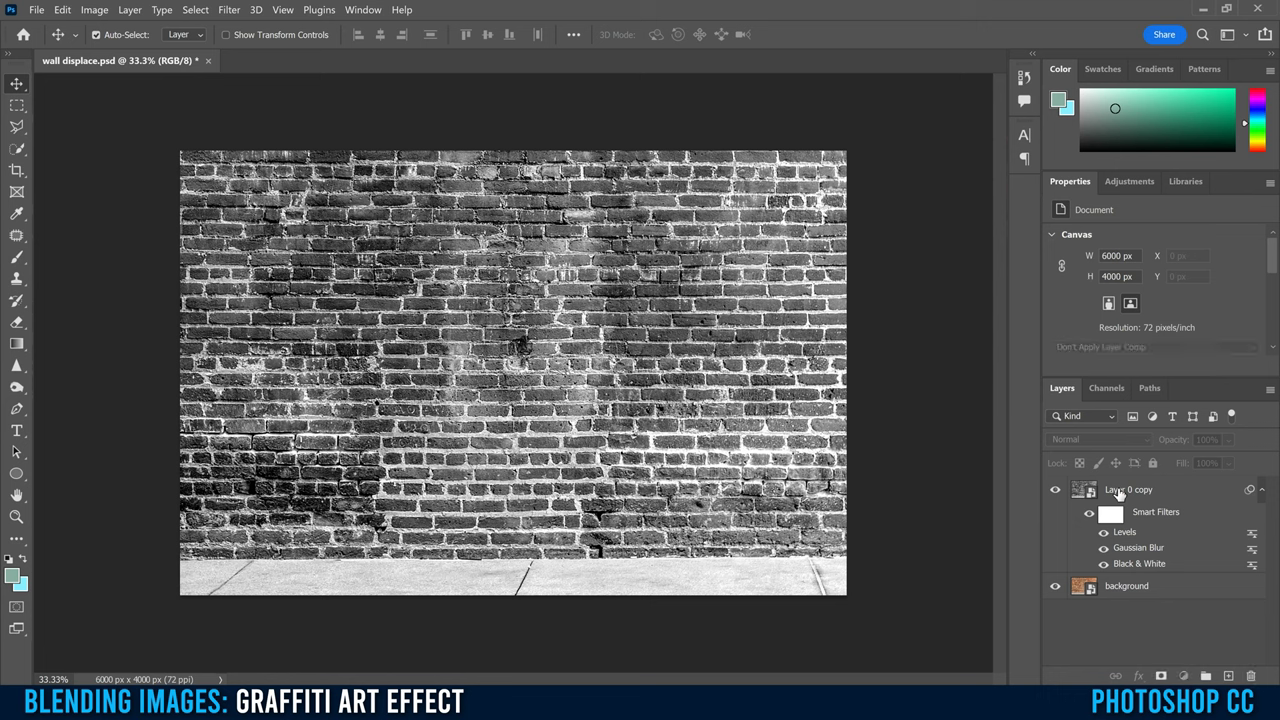
Delete the Gaussian Blur smart filter from Layer 0 copy
left_click(1108, 488)
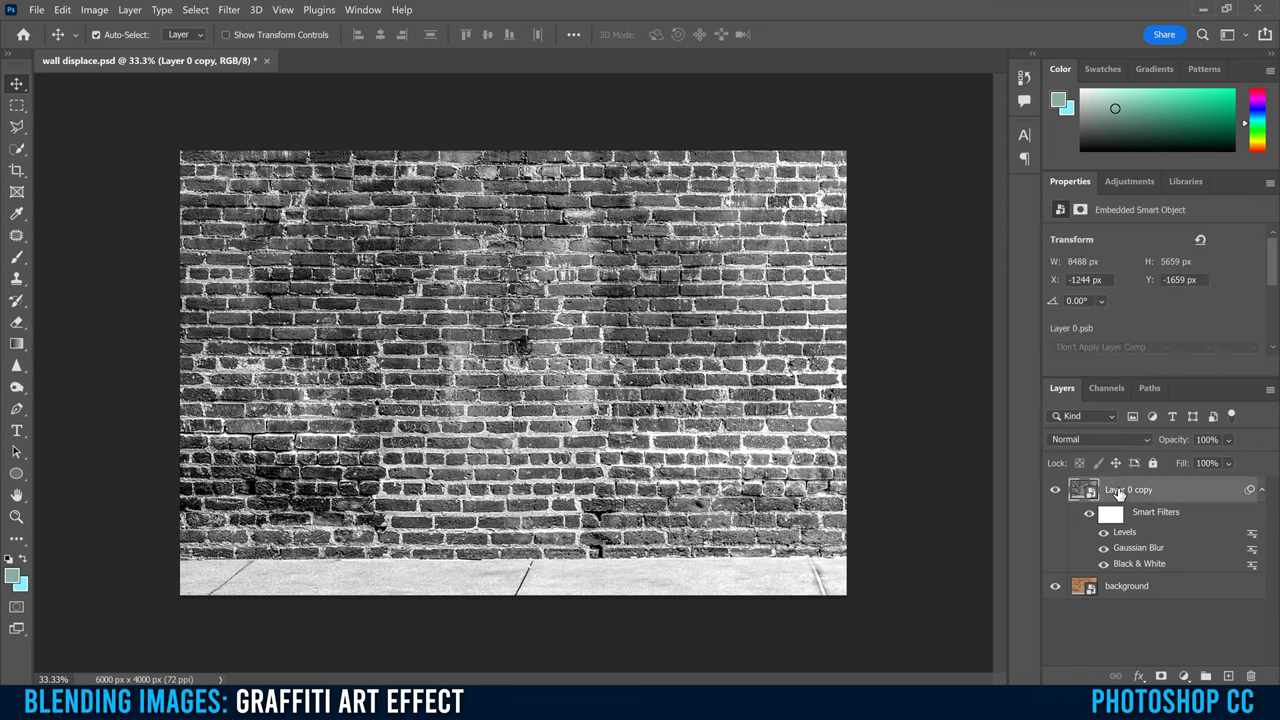
right_click(1131, 556)
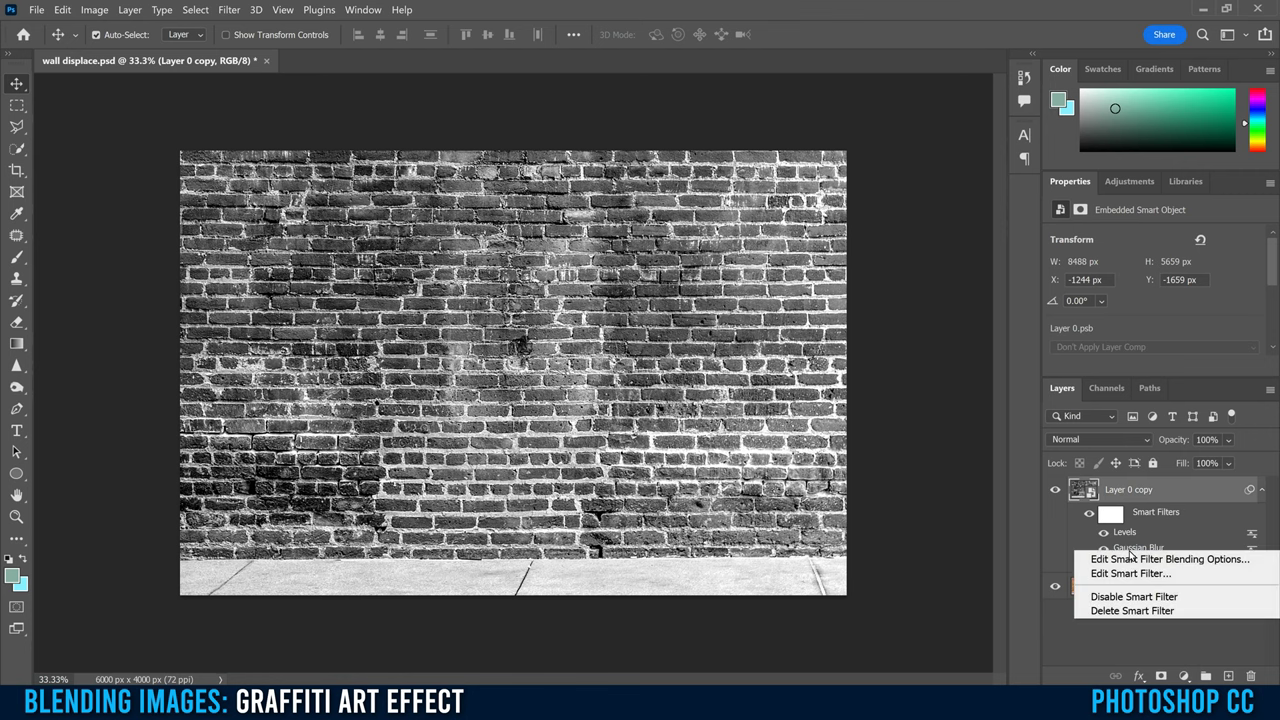
left_click(1140, 611)
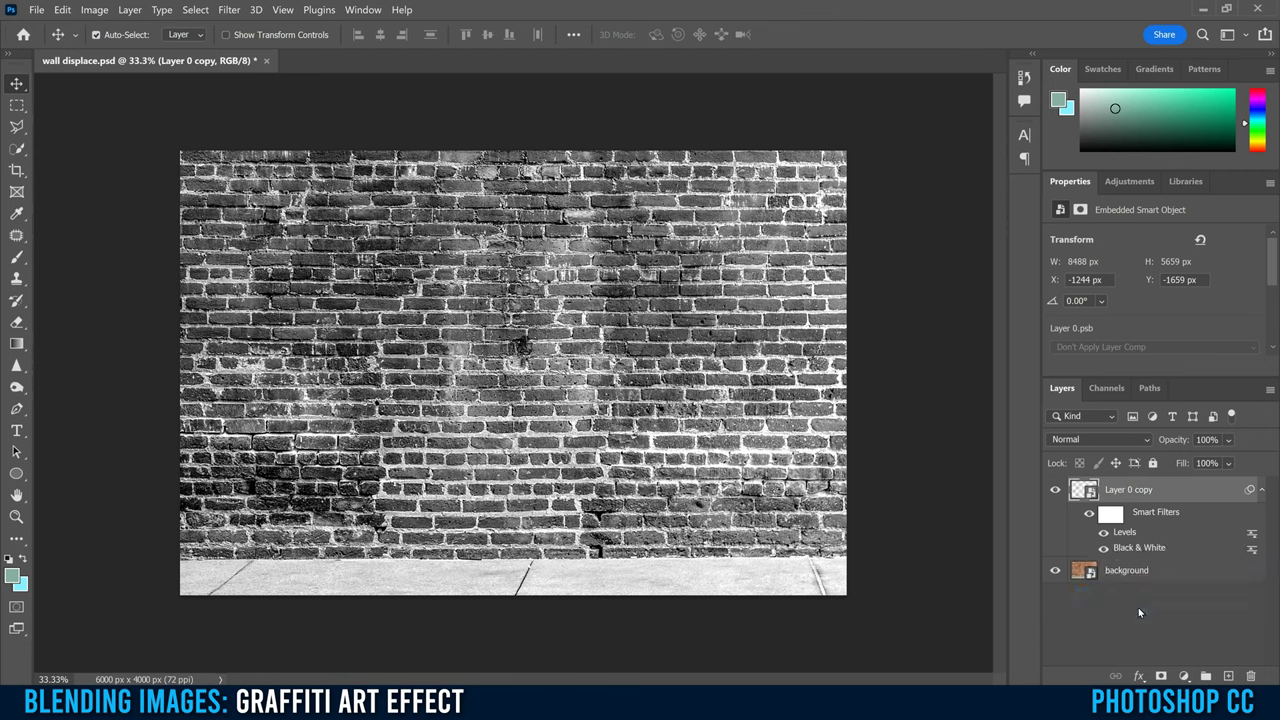
Soften the Levels smart filter on Layer 0 copy by lowering the black input level and raising the white input level to 235
double_click(1124, 533)
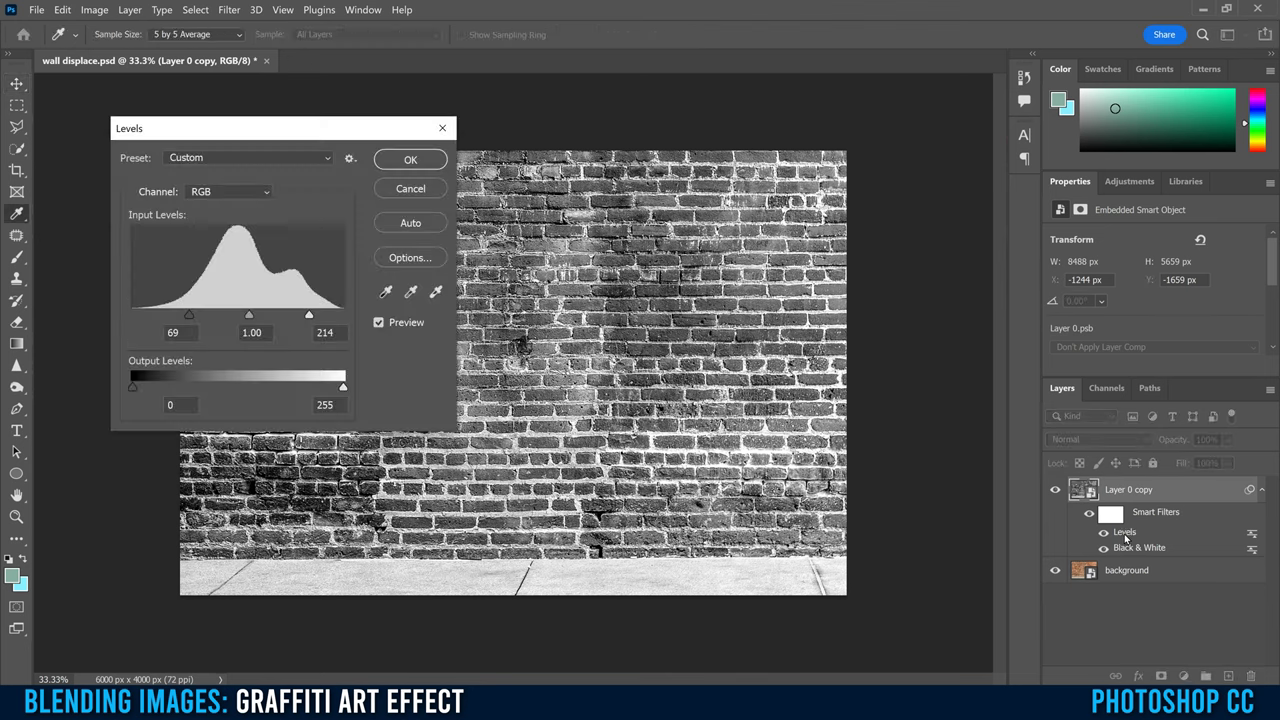
left_click_drag(190, 317, 152, 317)
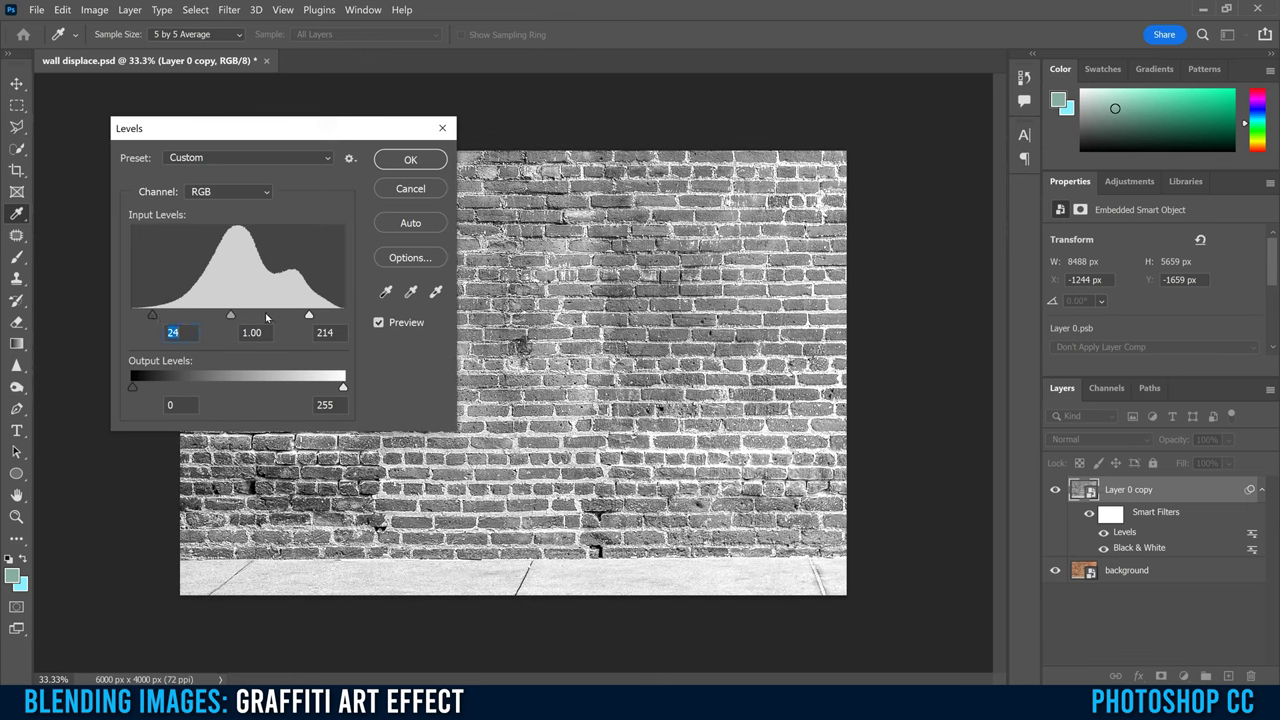
left_click_drag(309, 317, 326, 317)
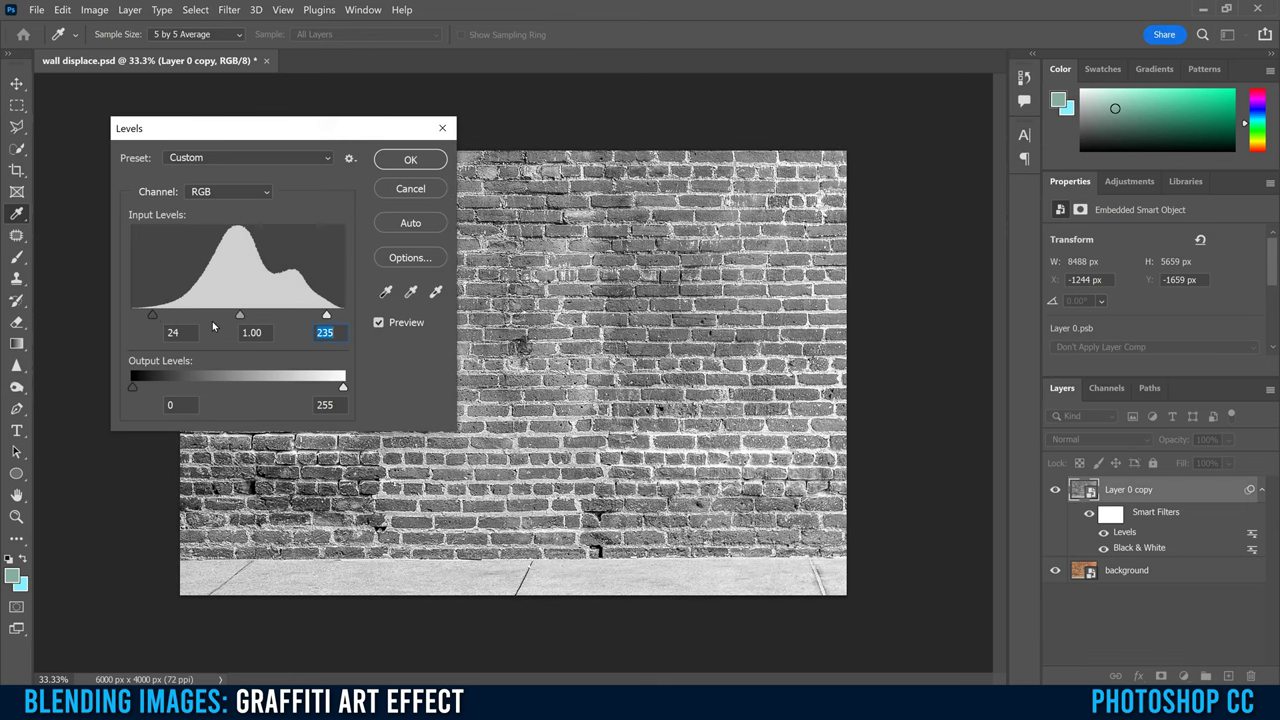
left_click_drag(153, 318, 148, 317)
left_click(407, 163)
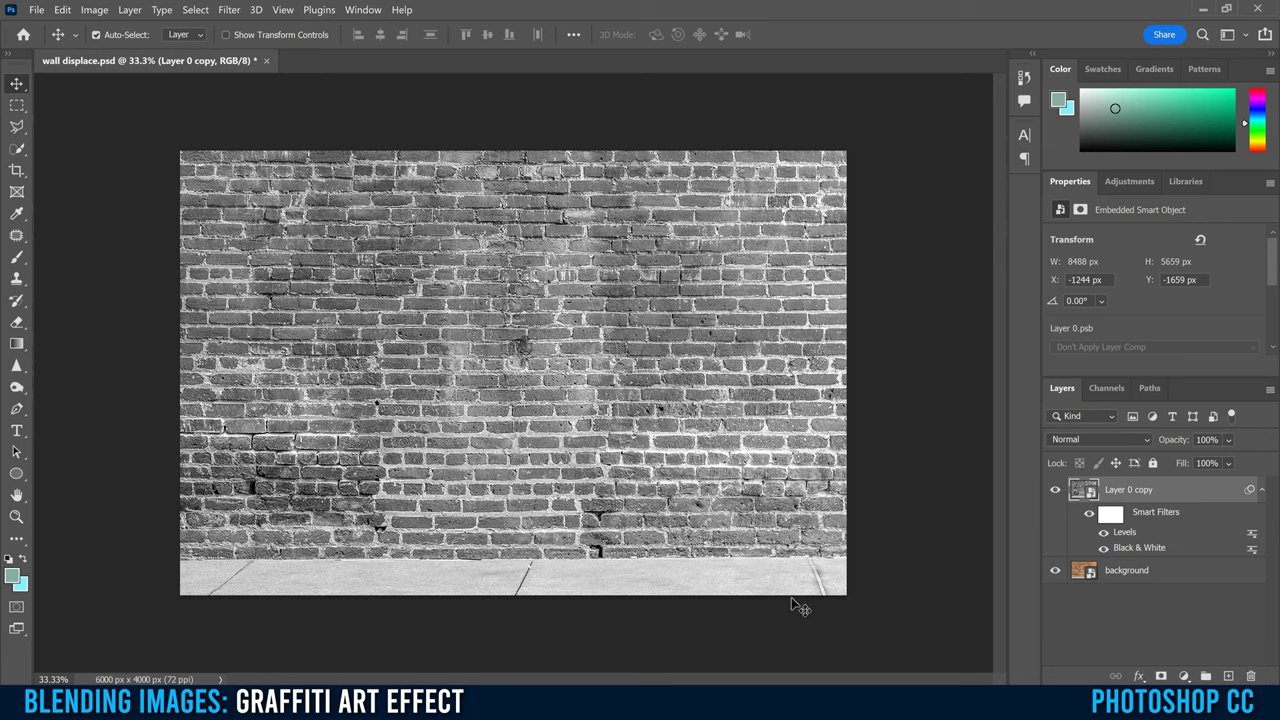
Target Layer 0 copy's smart filter mask with the Brush tool and set the brush size to 448 px
left_click(1112, 515)
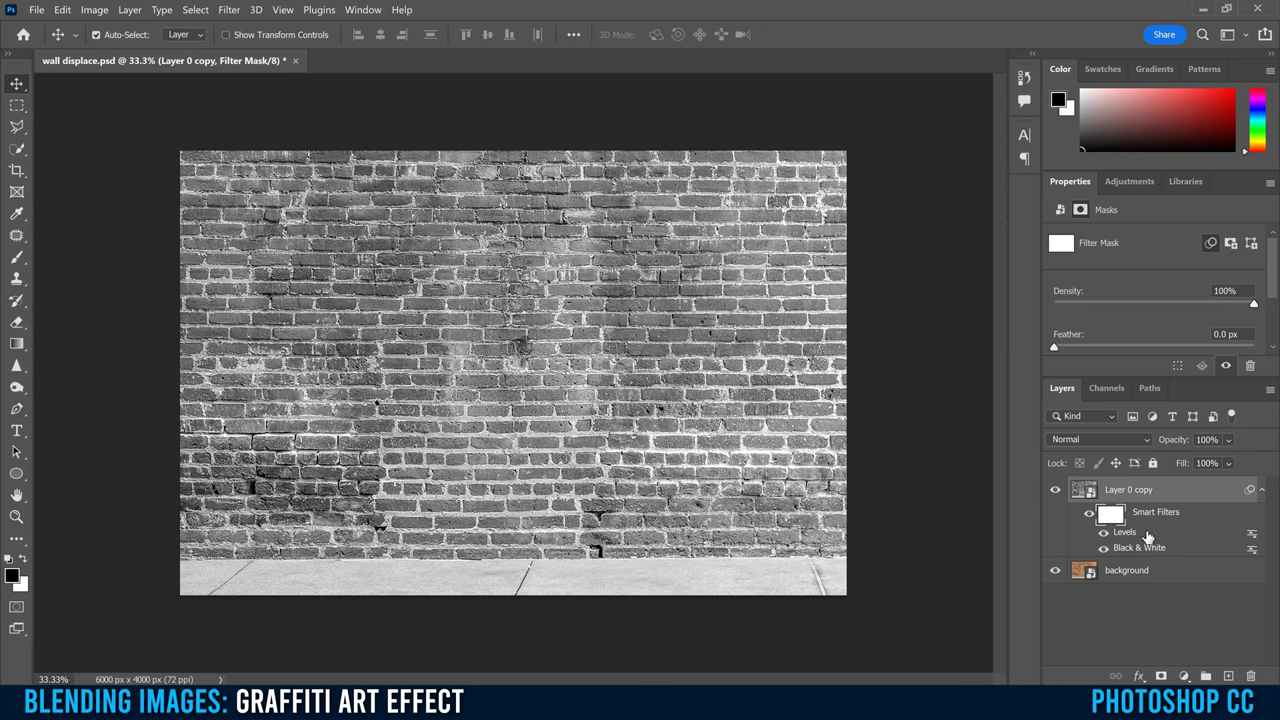
left_click(16, 257)
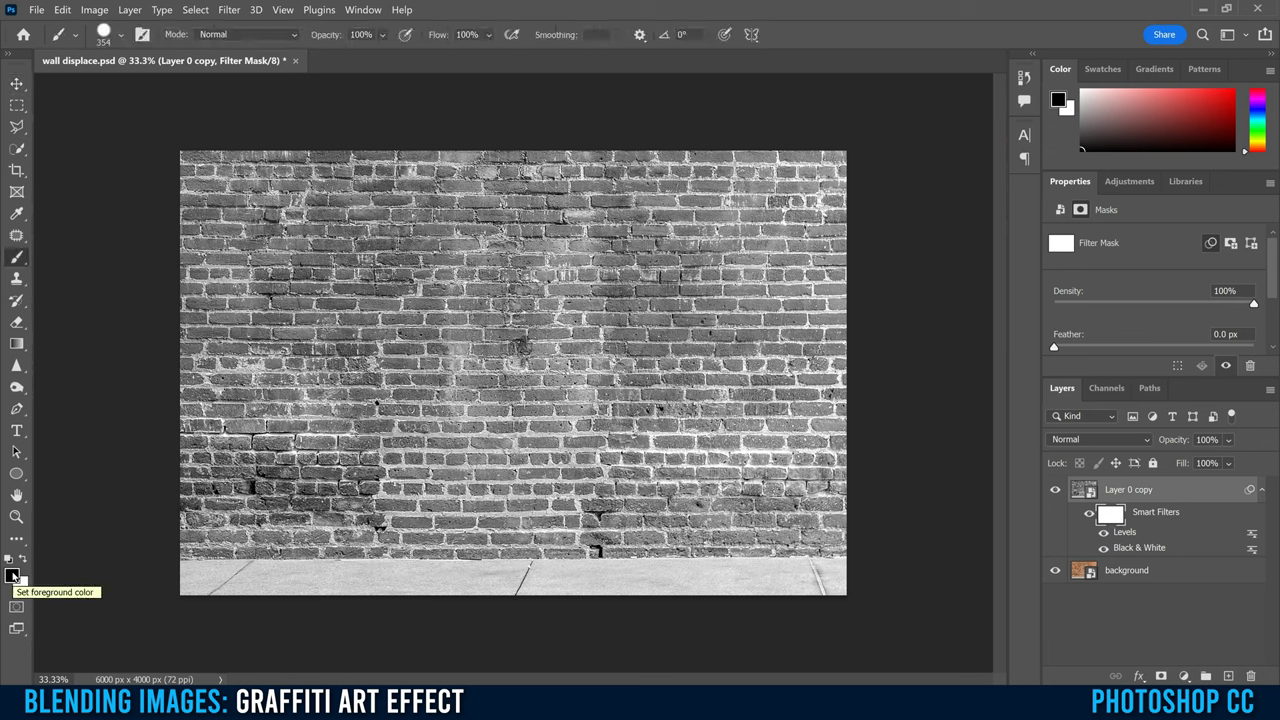
left_click(121, 35)
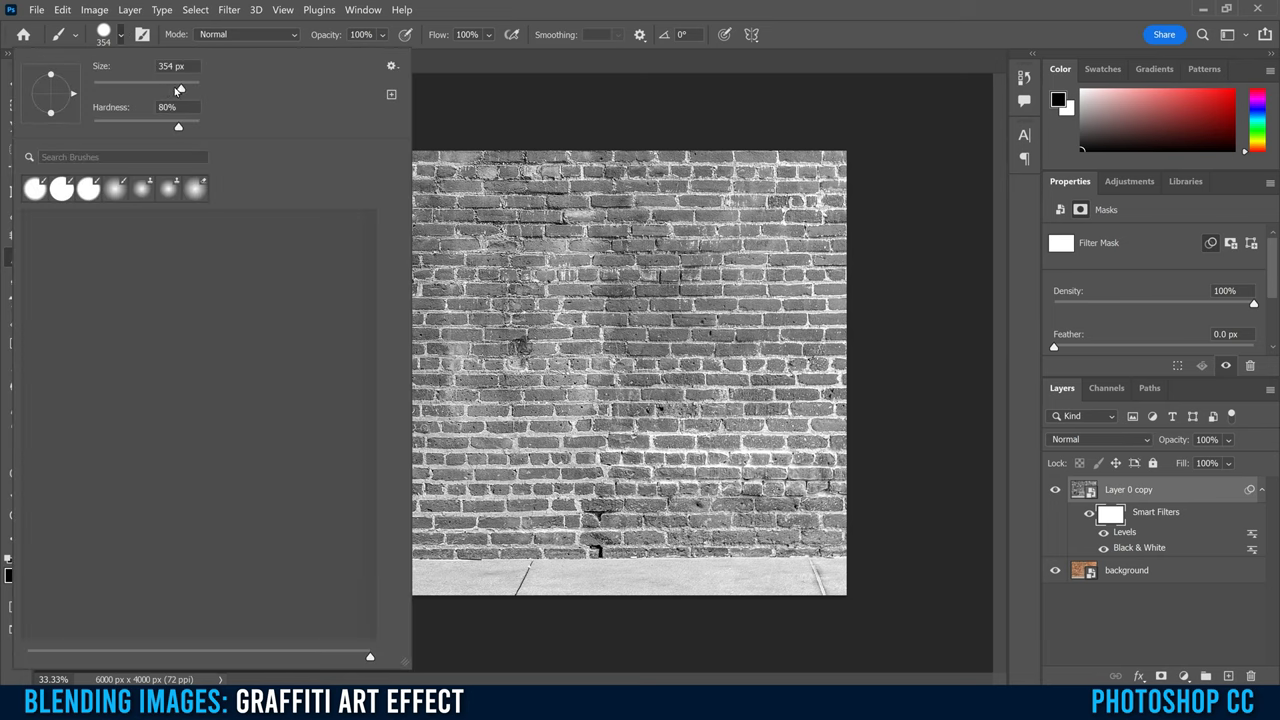
left_click_drag(182, 89, 182, 89)
left_click(448, 10)
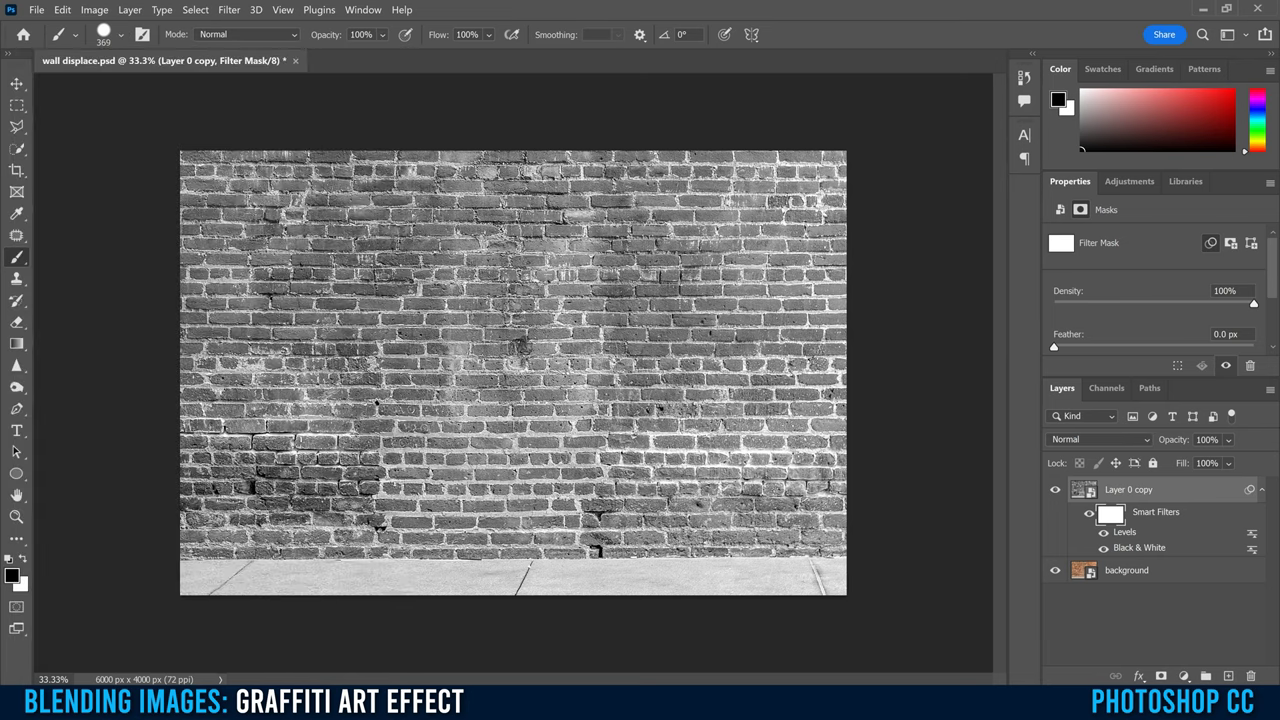
left_click(121, 35)
left_click_drag(181, 89, 185, 90)
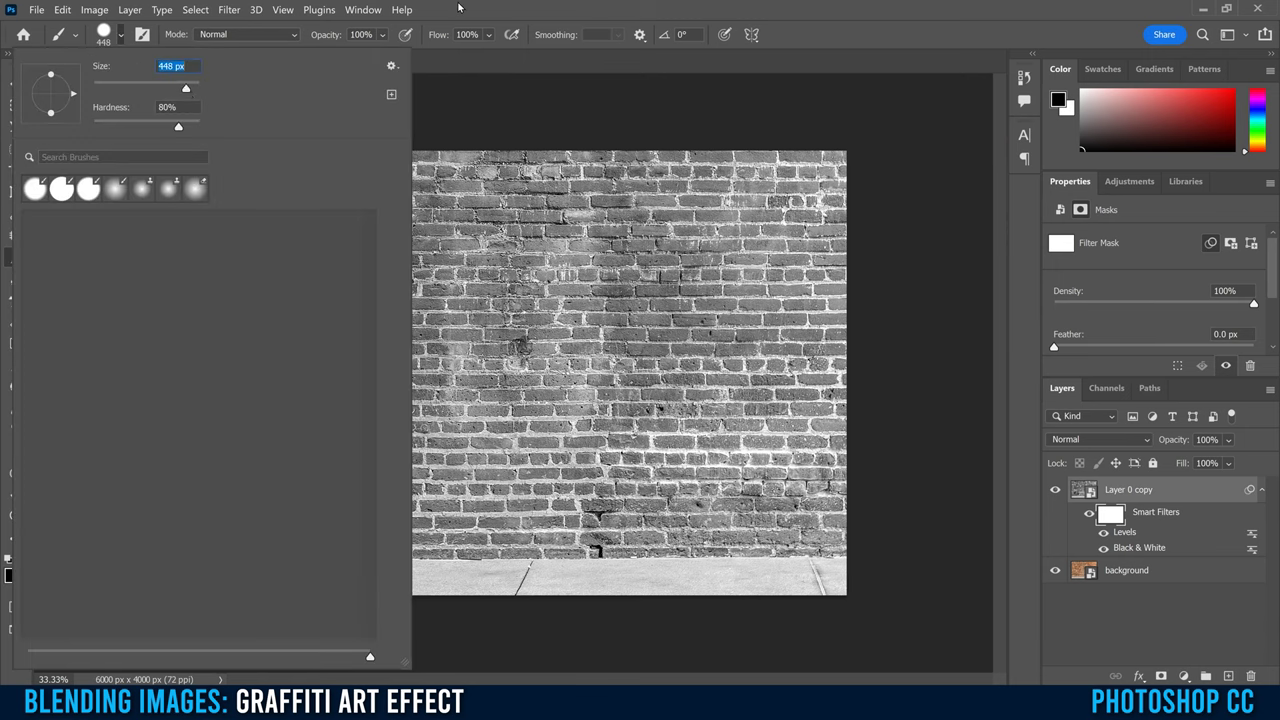
key("Return")
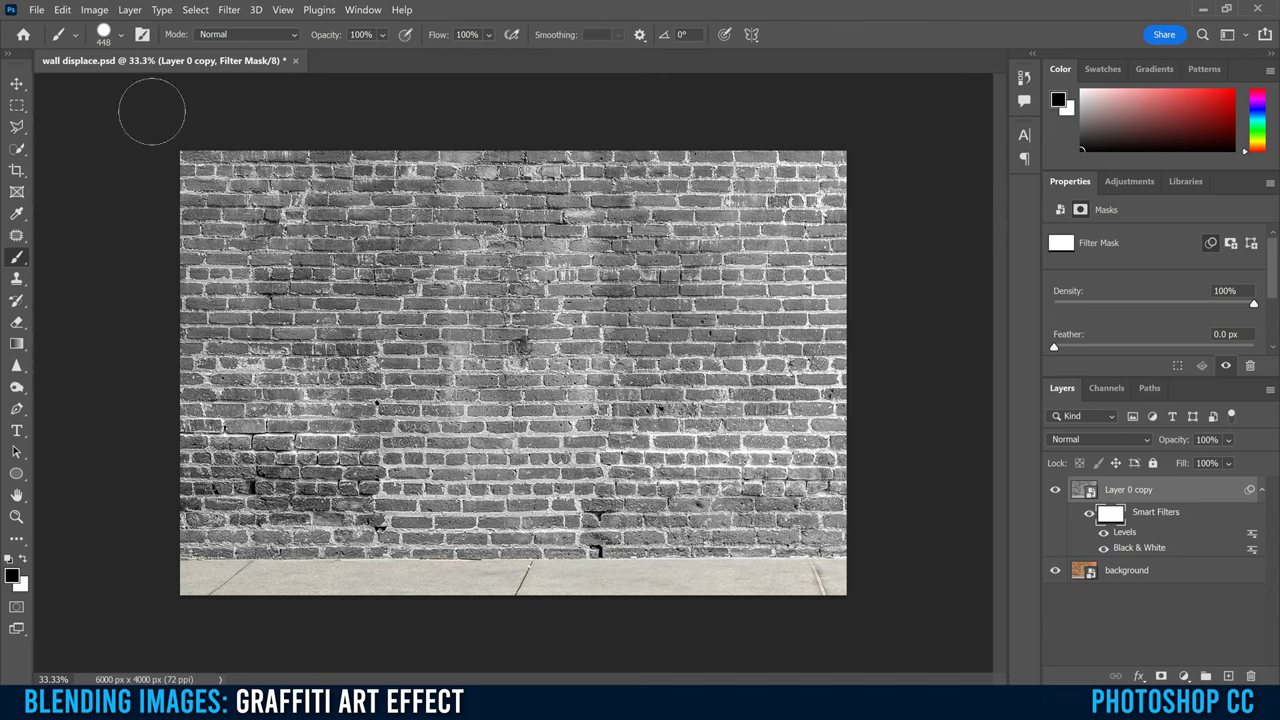
Place the yellow and orange abstract painting, the file ending in 1269968, as an embedded image
left_click(37, 11)
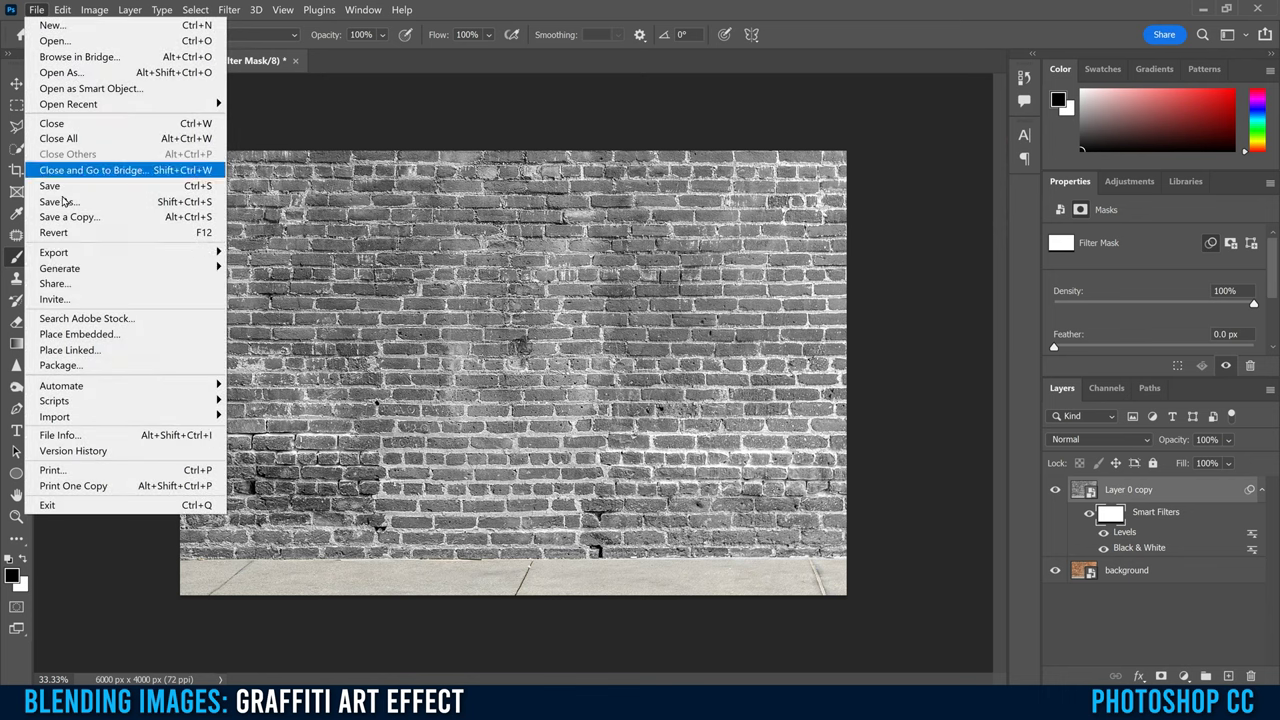
left_click(97, 334)
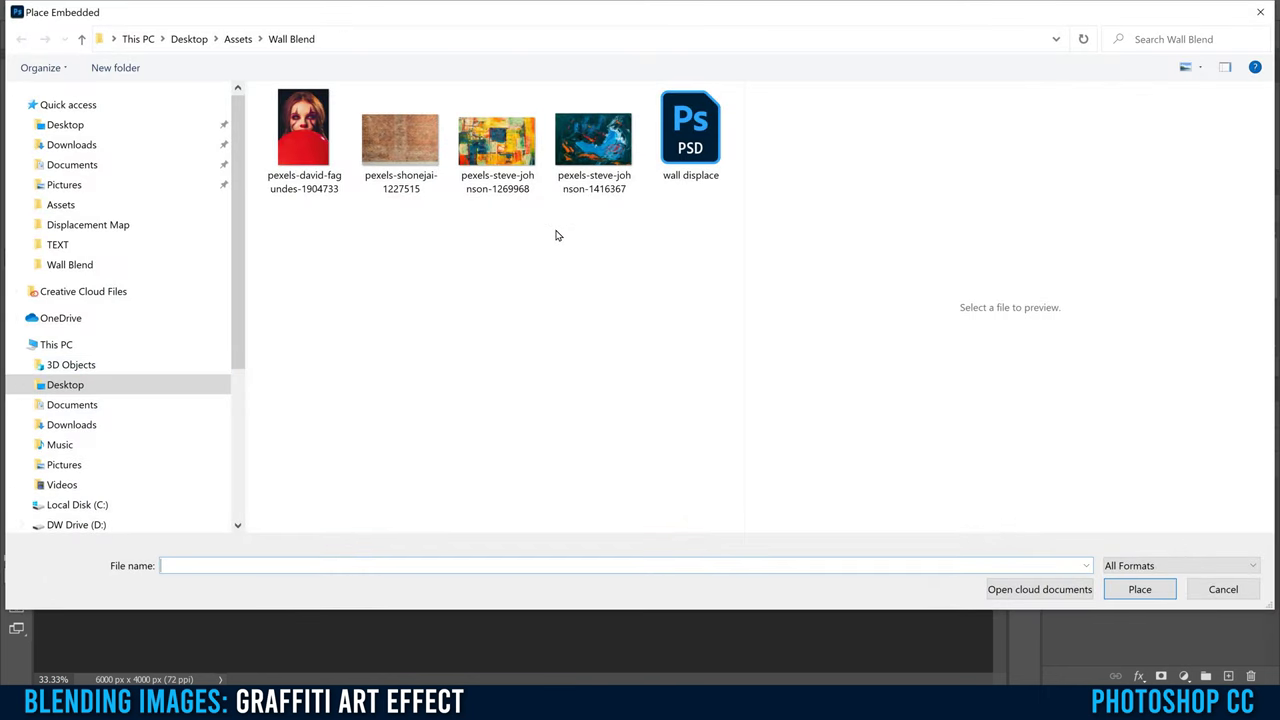
double_click(491, 145)
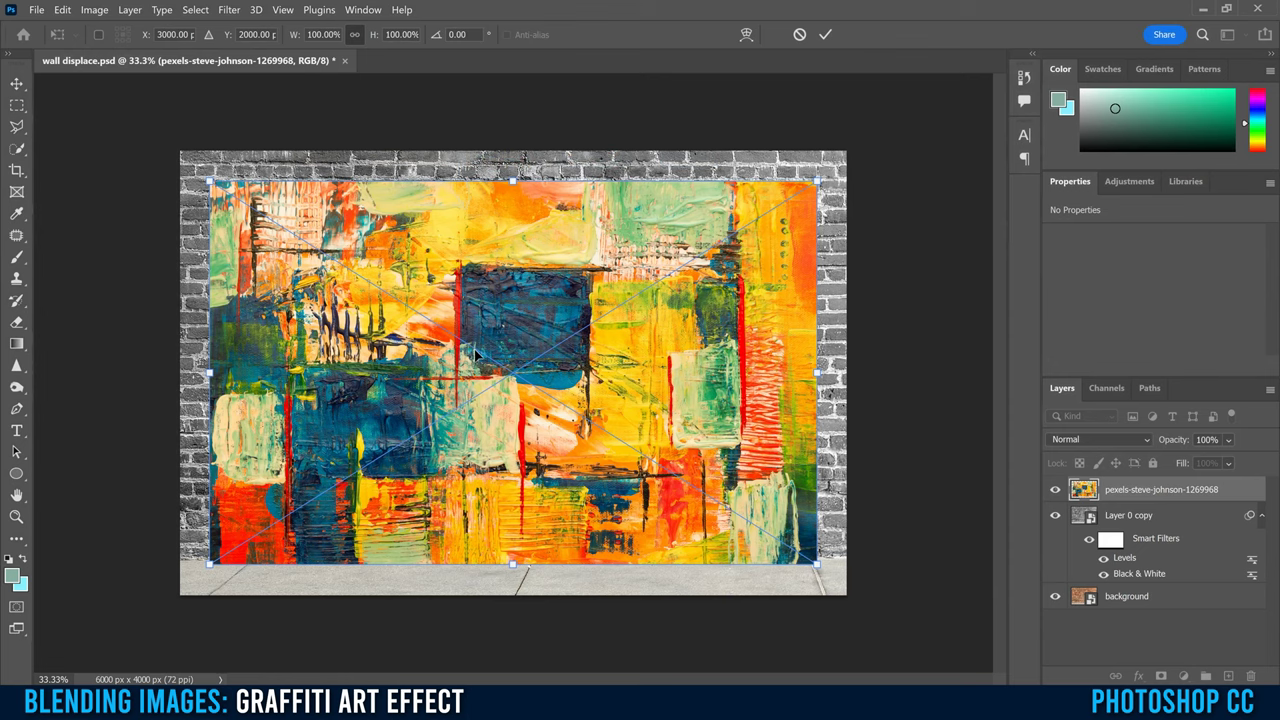
Scale the placed painting to about 119% so it covers the bricks down to the sidewalk edge, and blend it with Soft Light
left_click_drag(397, 370, 397, 366)
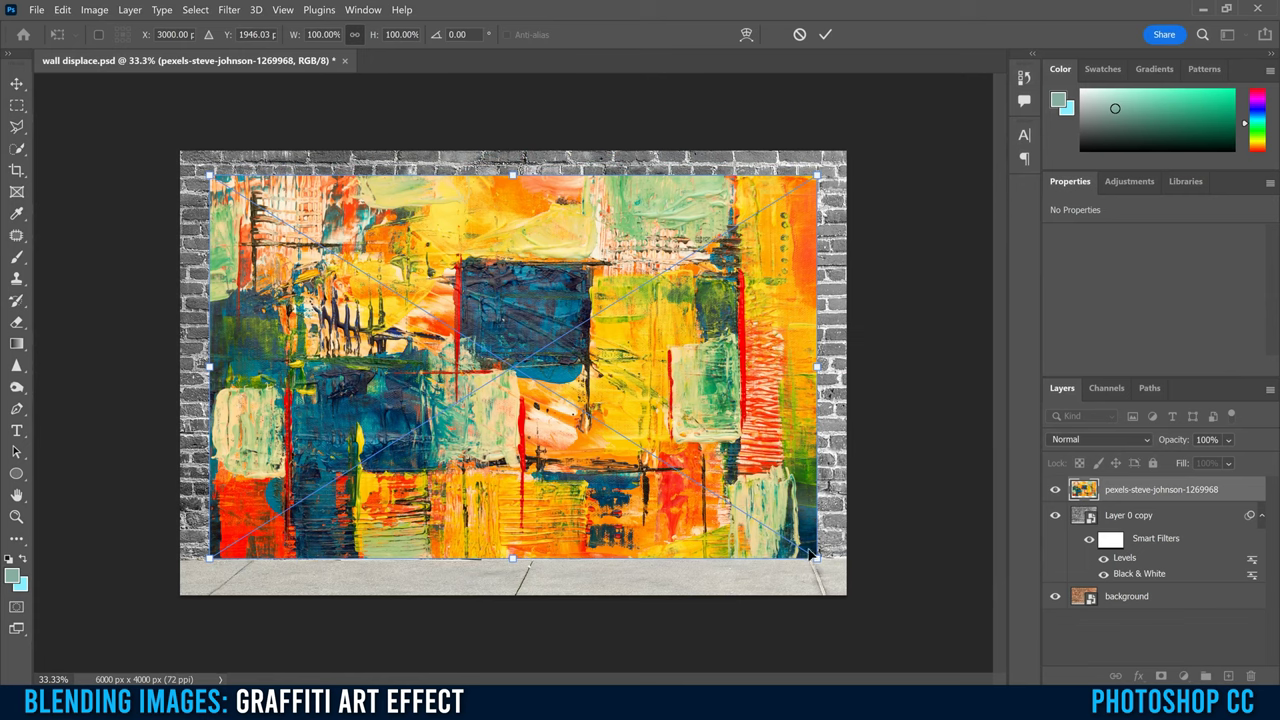
mouse_move(816, 172)
left_mouse_down()
mouse_move(862, 118)
mouse_move(871, 141)
left_mouse_up()
left_click_drag(208, 139, 147, 101)
left_click(826, 35)
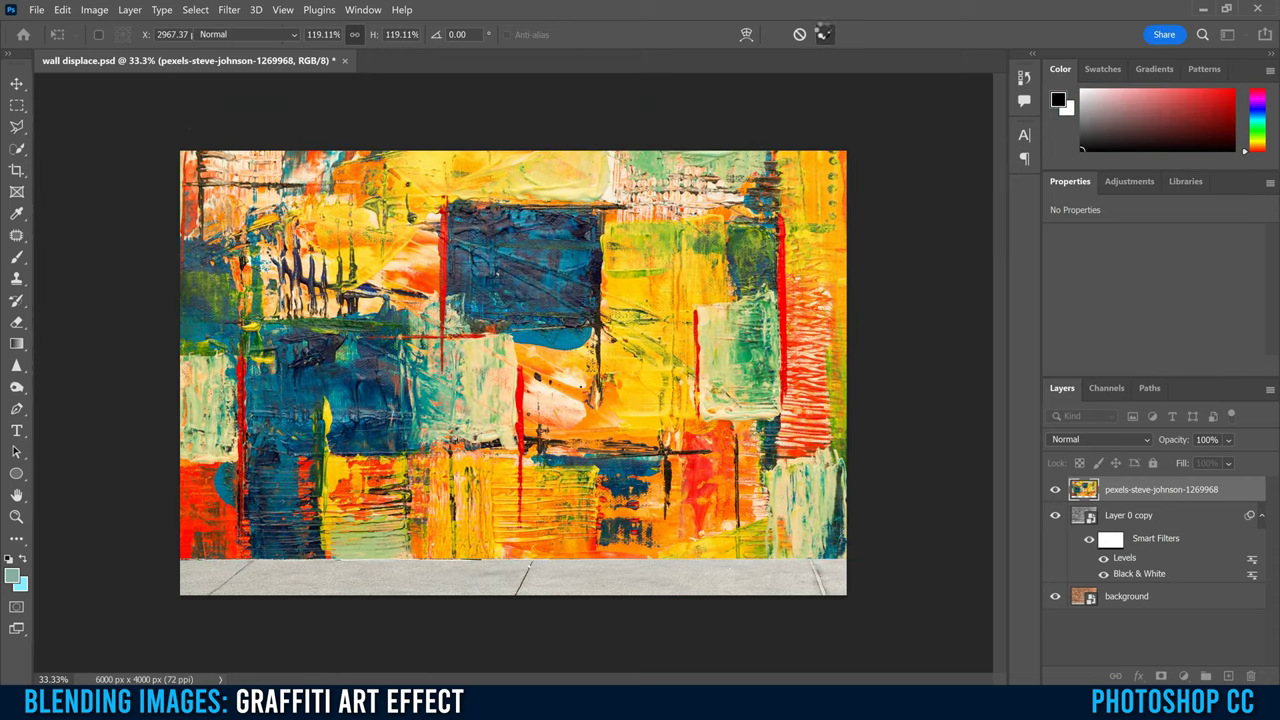
left_click(1084, 441)
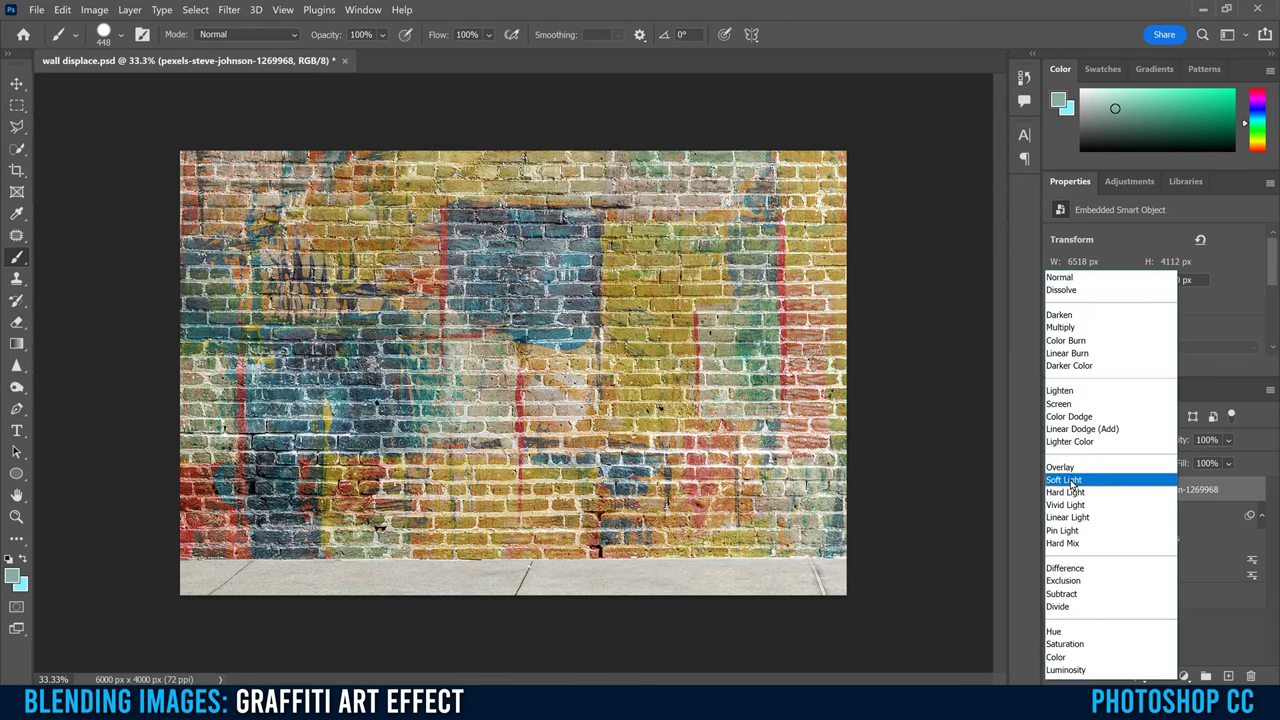
left_click(1073, 485)
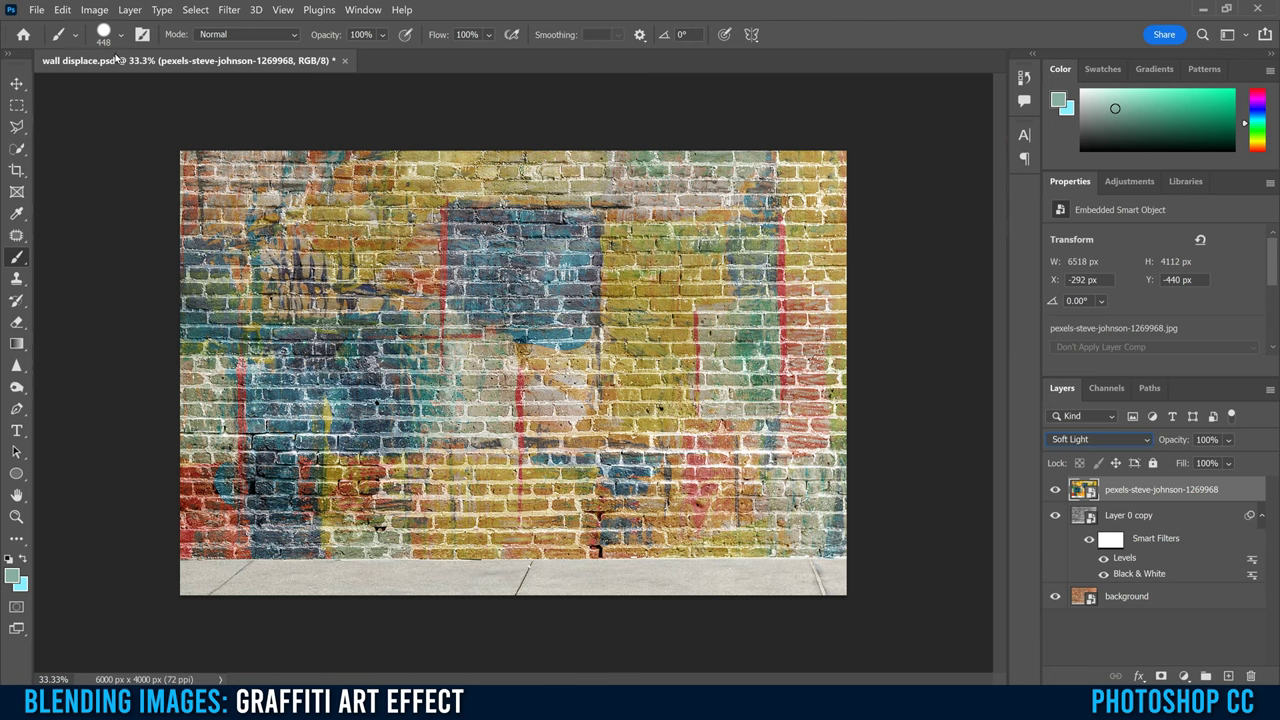
Place the dark blue abstract painting, the file ending in 1416367, as a second embedded image
left_click(37, 10)
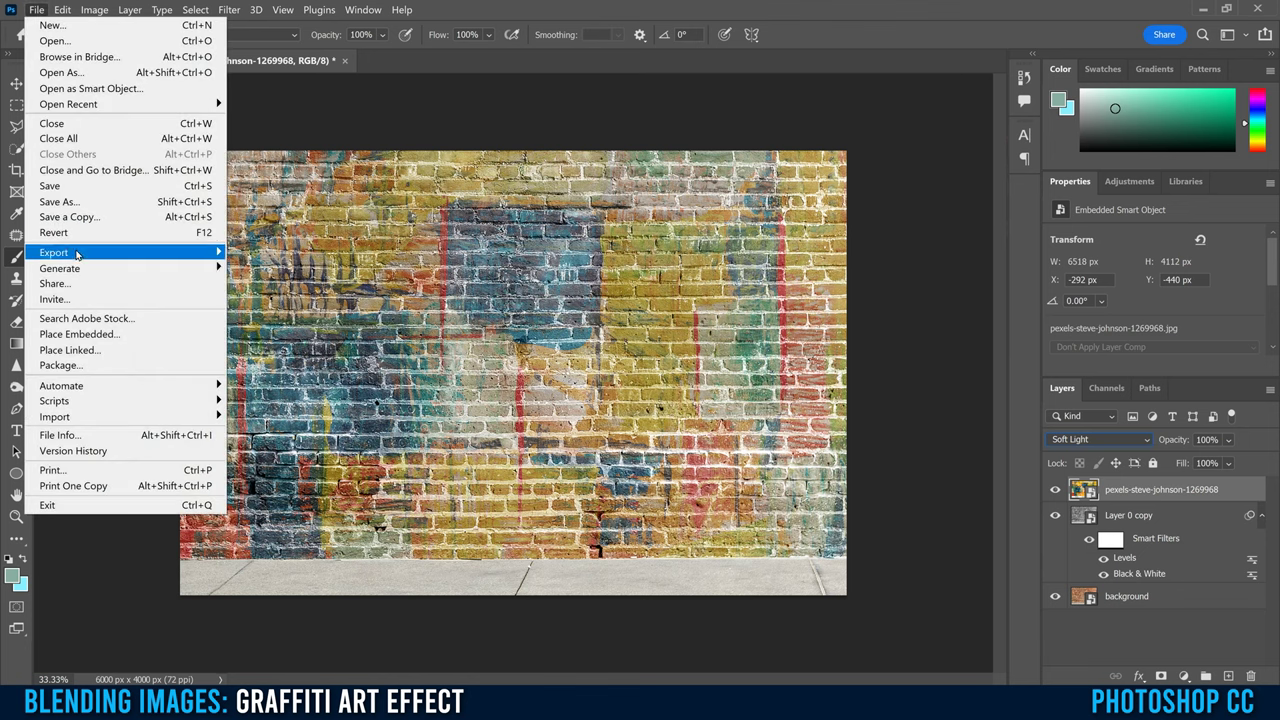
left_click(87, 333)
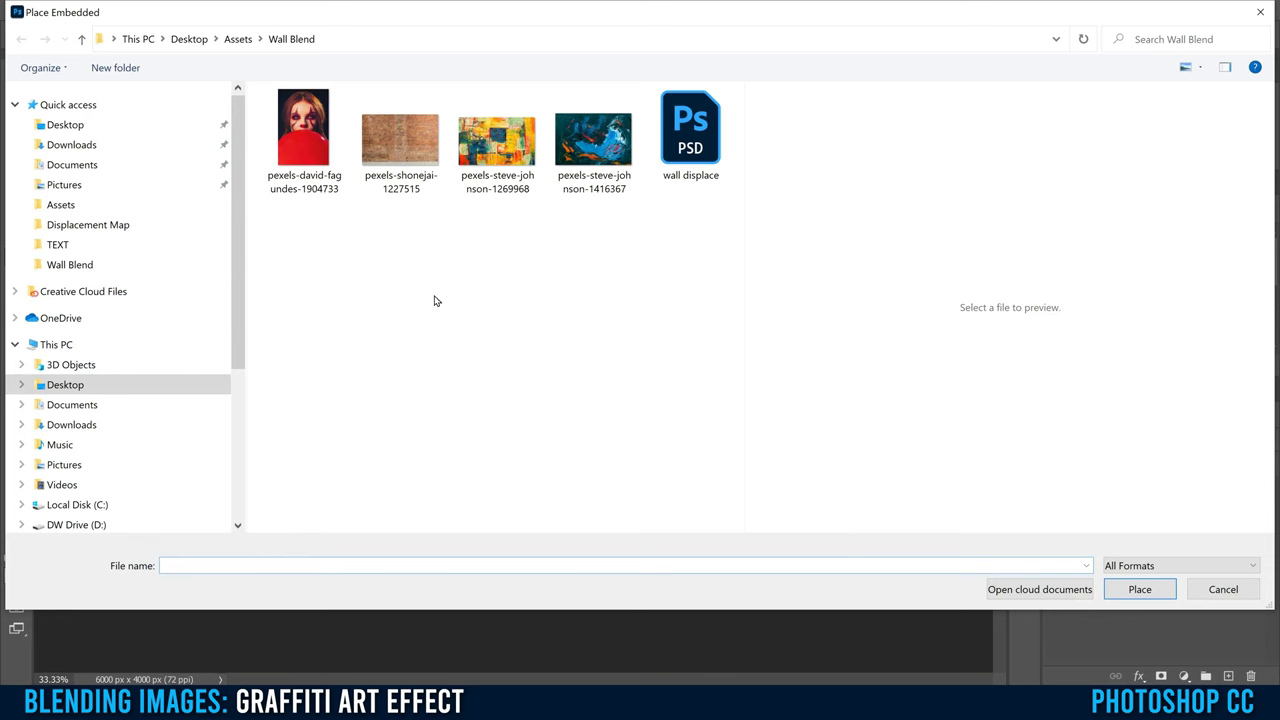
double_click(594, 141)
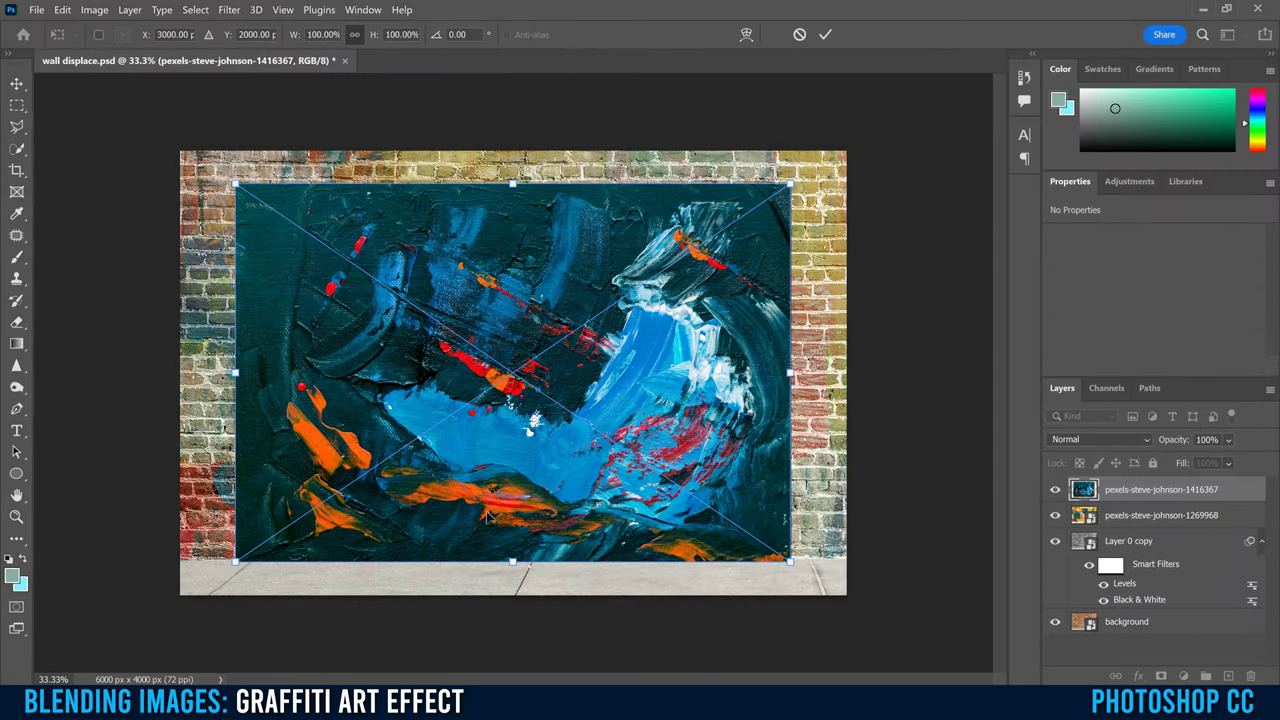
Nudge the blue painting up to the sidewalk edge and scale it to about 128% so it covers the whole brick area
key("Up")
key("Up")
key("Up")
key("Up")
key("Up")
key("Up")
key("Up")
key("Up")
key("Up")
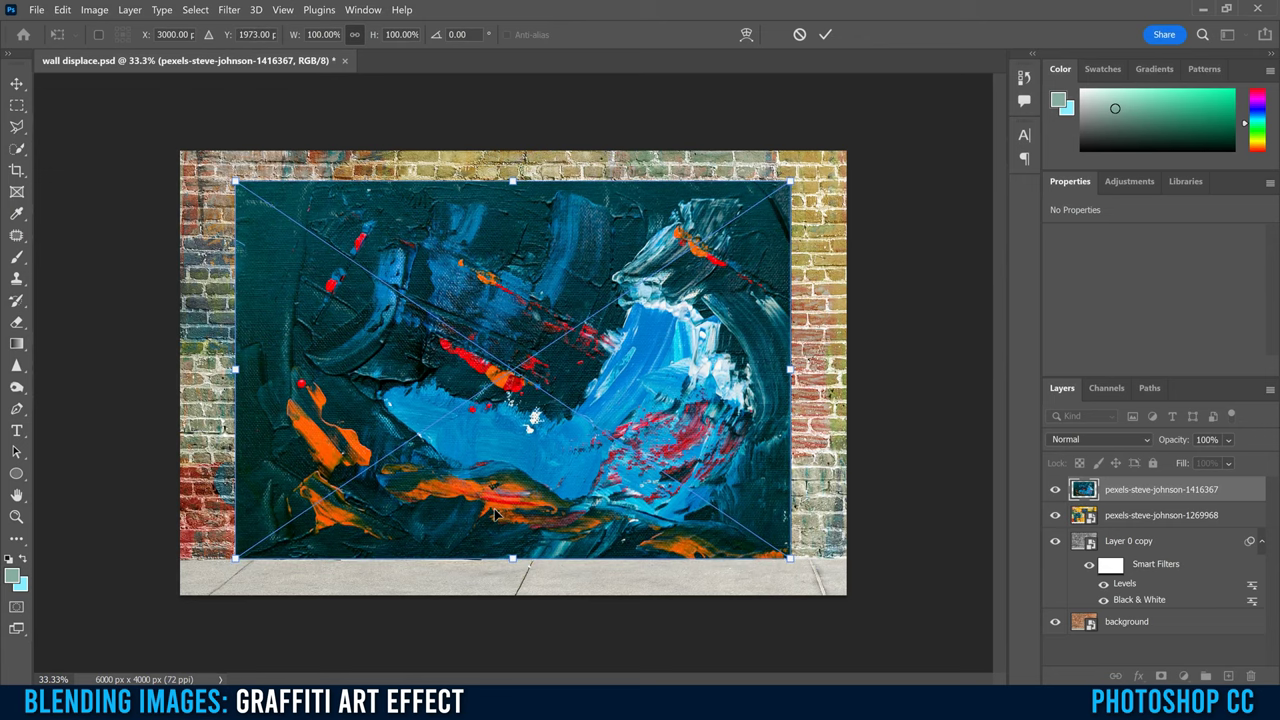
left_click_drag(232, 185, 157, 128)
left_click_drag(786, 131, 868, 77)
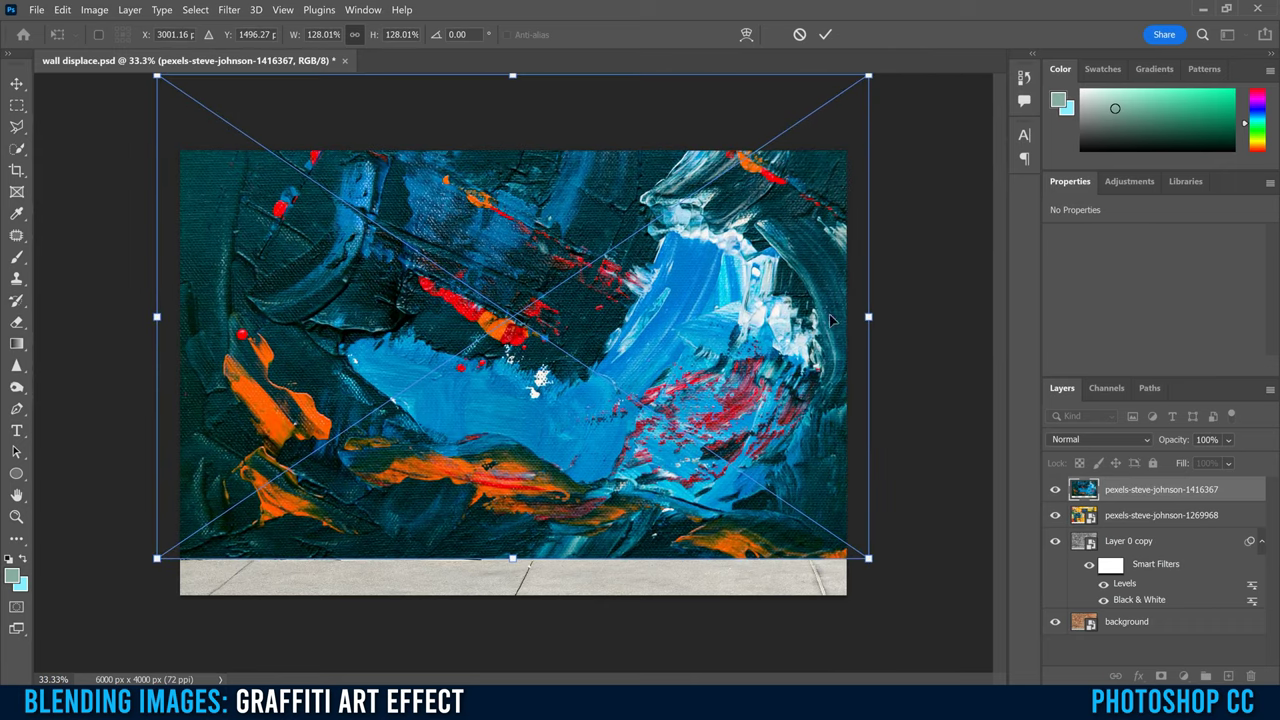
left_click(825, 34)
Set the blue painting layer's blend mode to Soft Light
key("b")
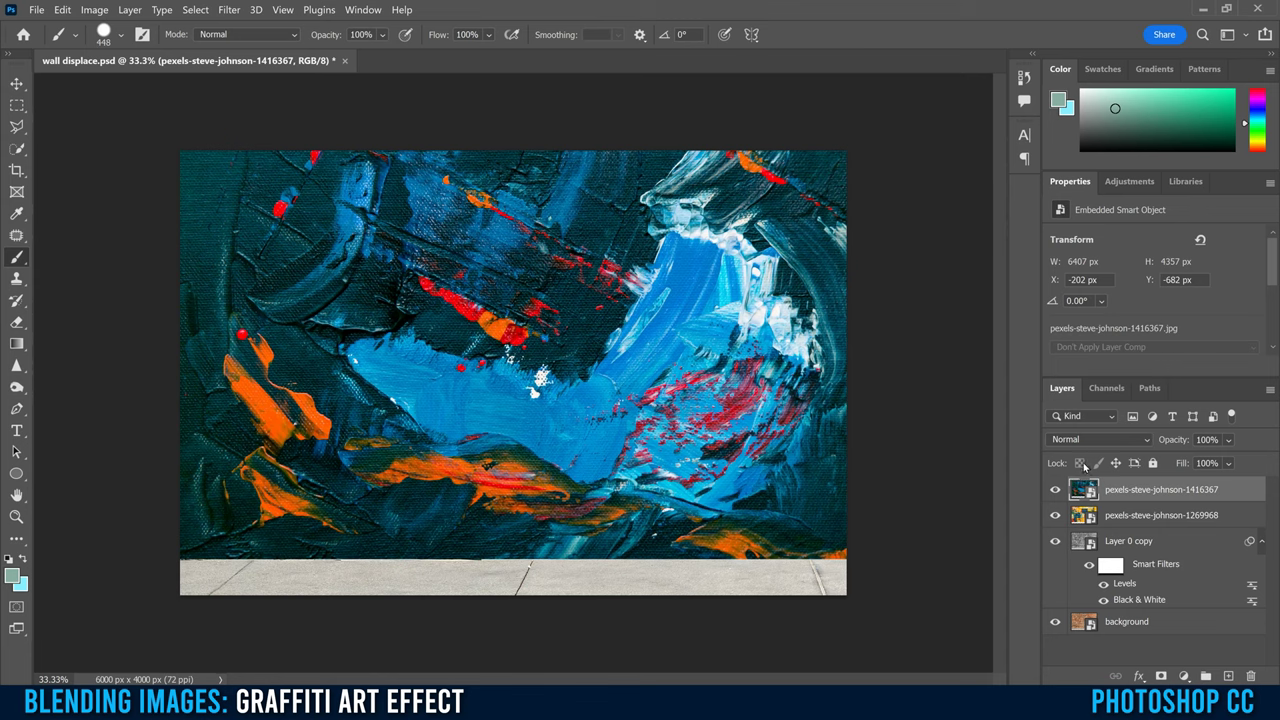
left_click(1074, 441)
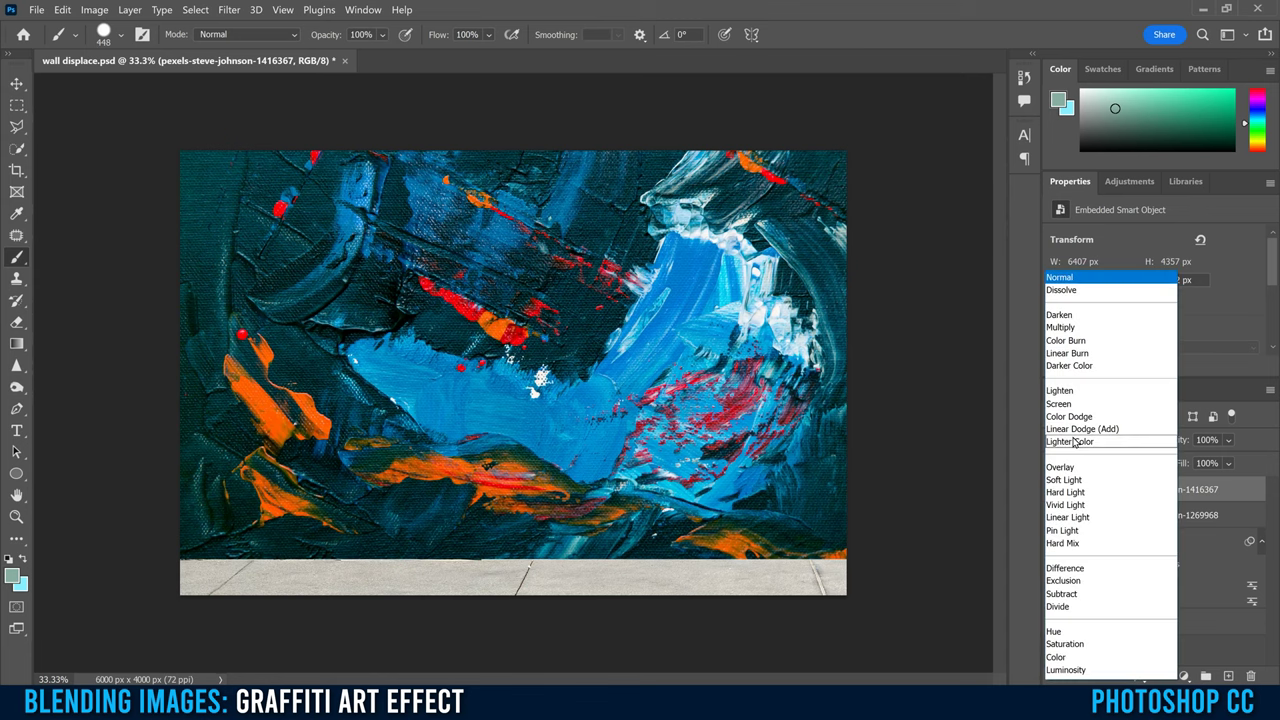
left_click(1066, 480)
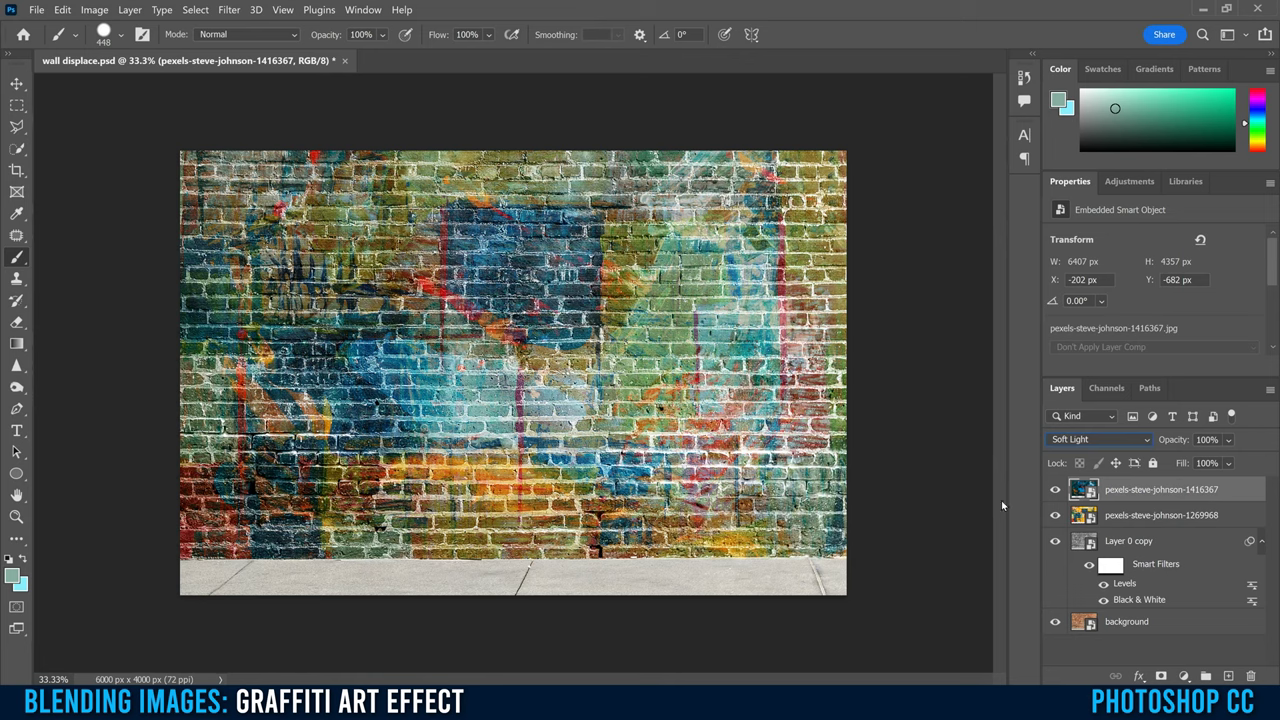
Compare the contribution of each painting by hiding and showing the two painting layers one at a time
left_click(1055, 490)
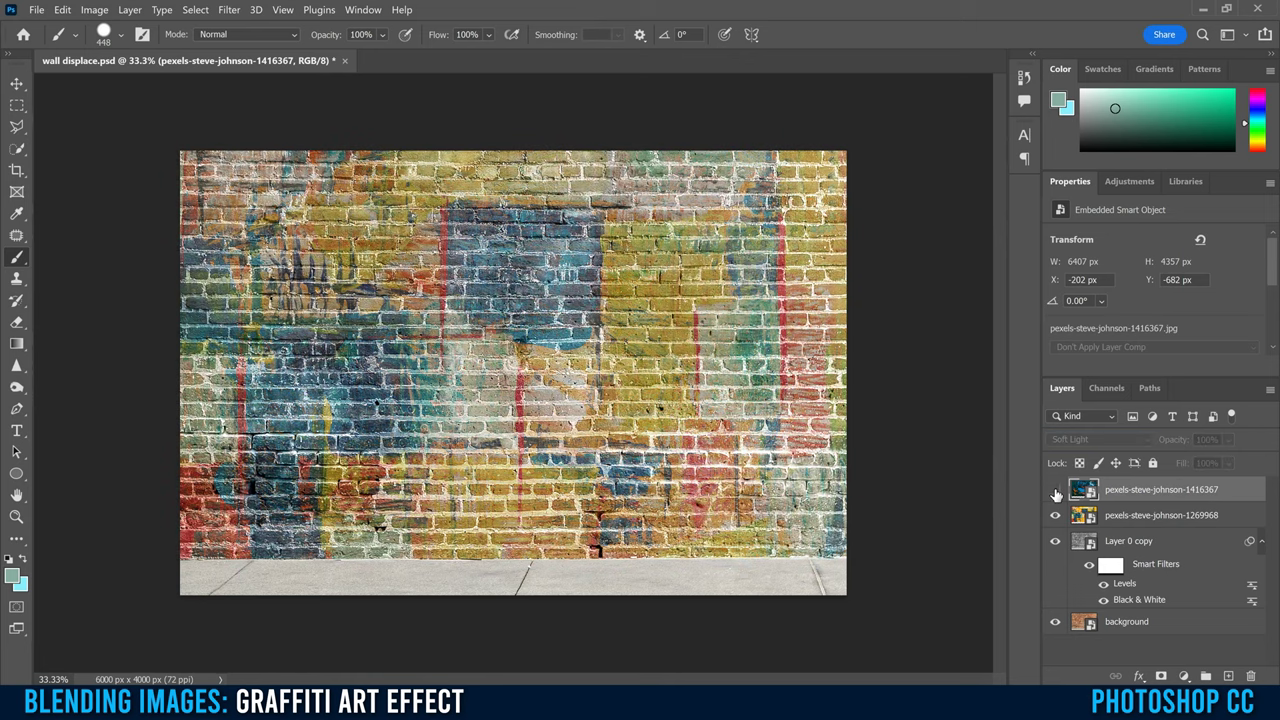
left_click(1055, 490)
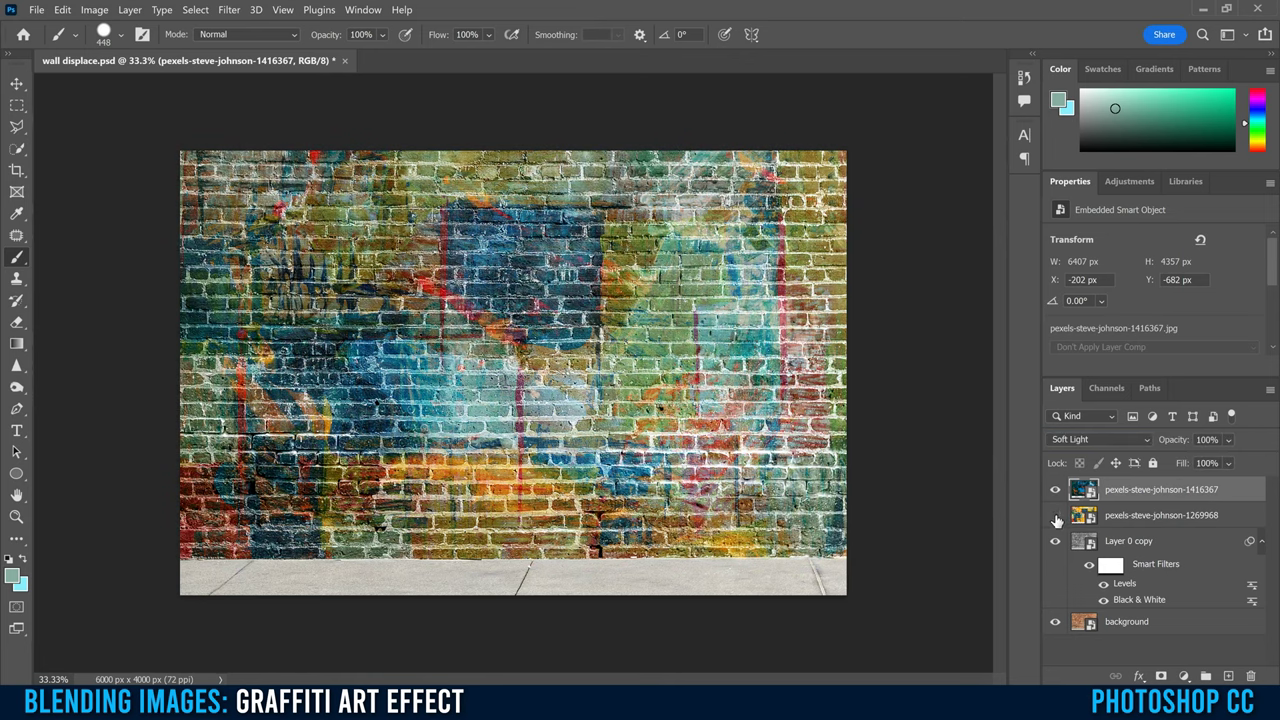
left_click(1056, 516)
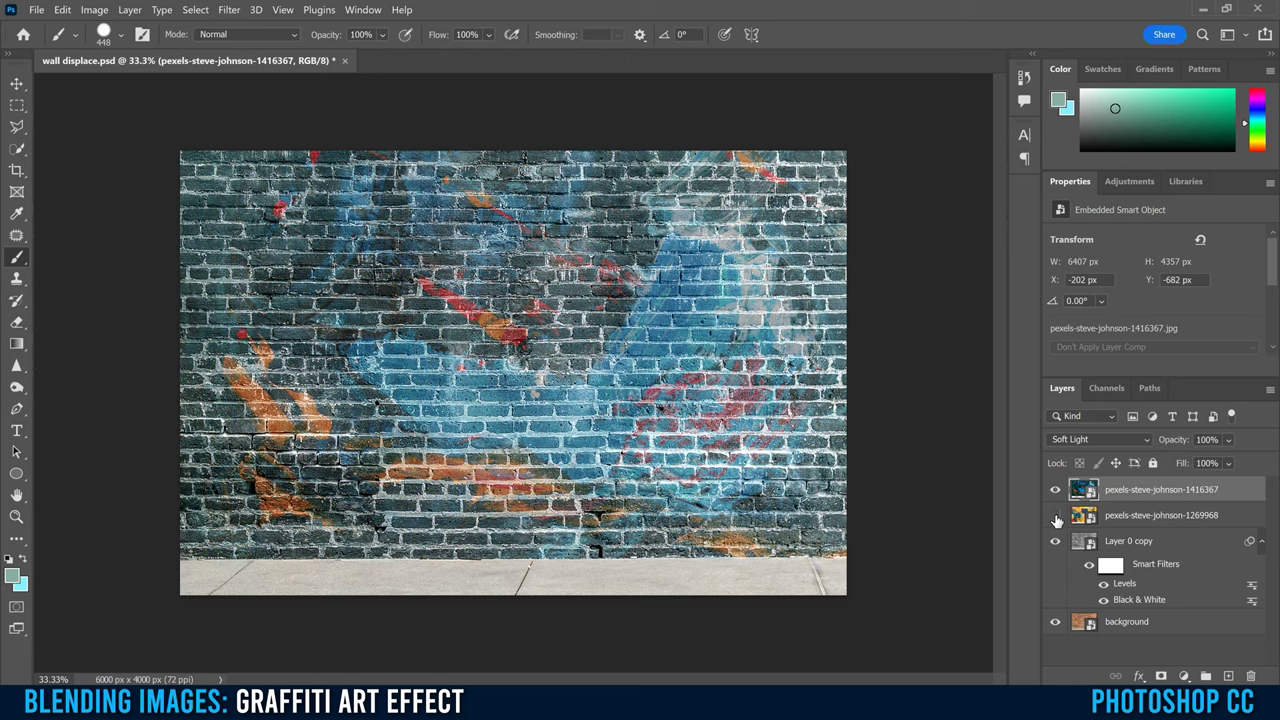
left_click(1056, 516)
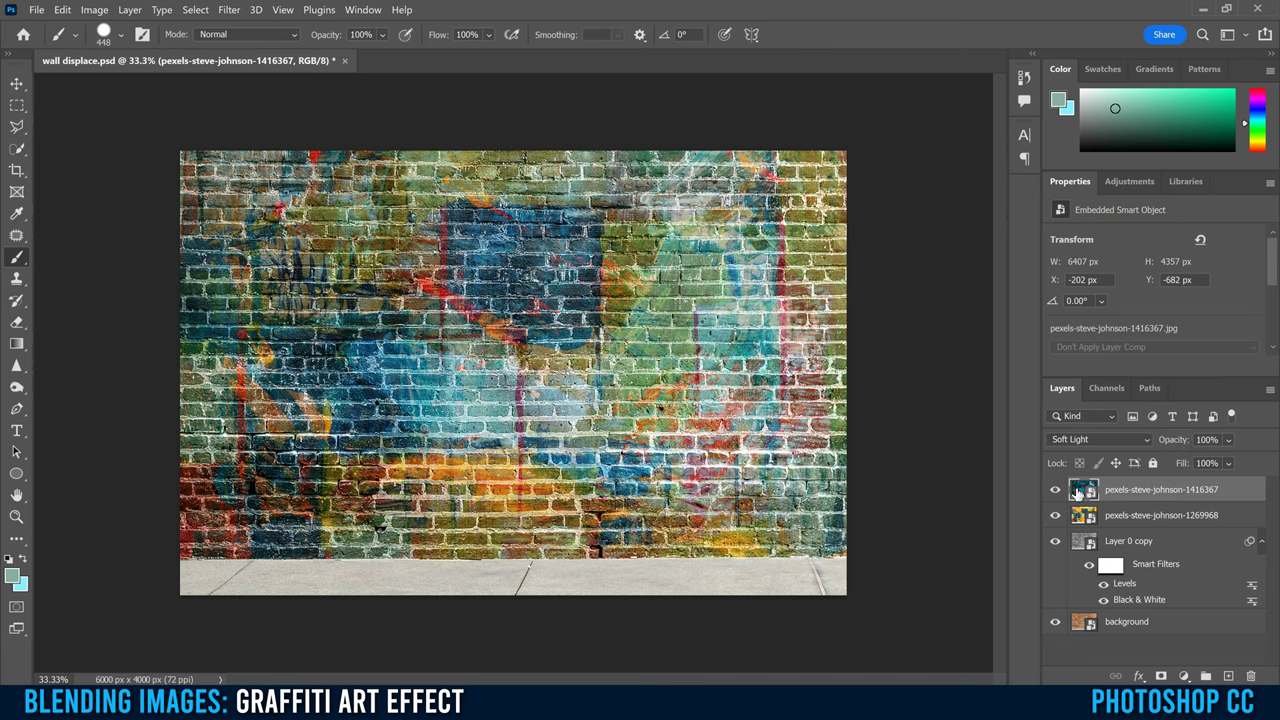
Lower the blue painting layer's opacity to 55%, compare the wall with and without it, and keep that layer selected
left_click(1229, 444)
left_click_drag(1268, 461, 1231, 461)
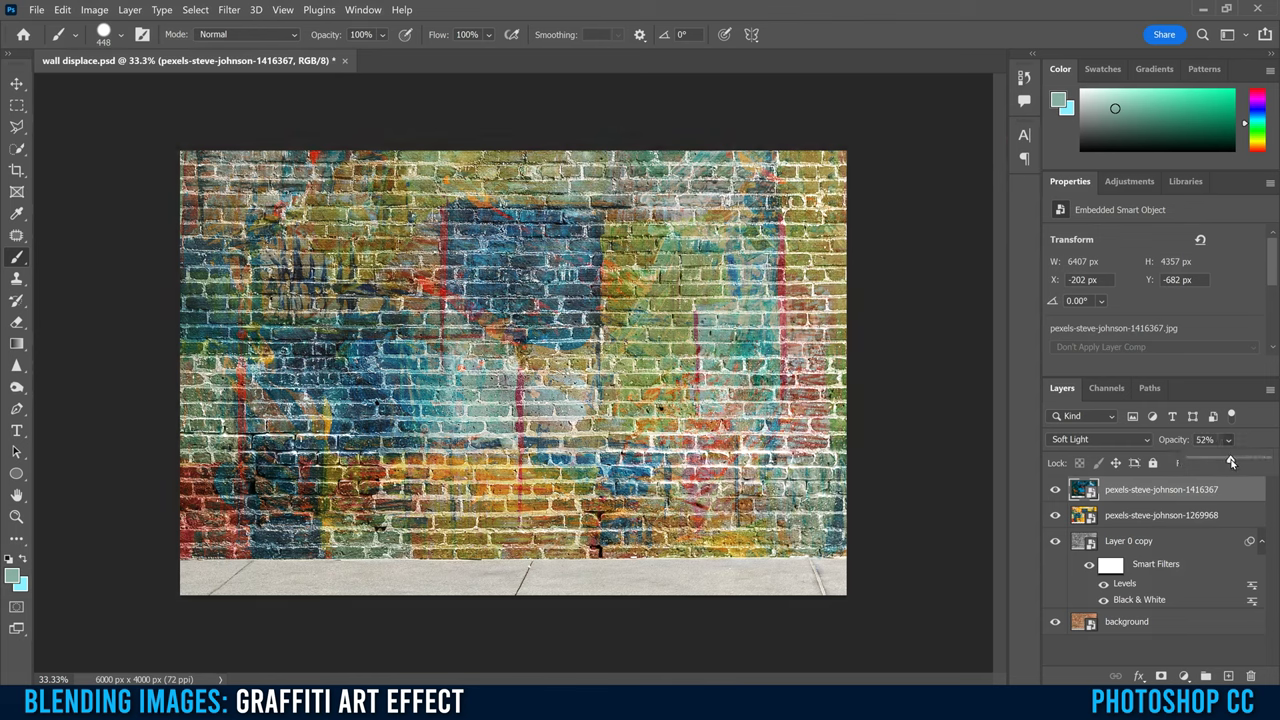
left_click(1054, 490)
left_click(1054, 490)
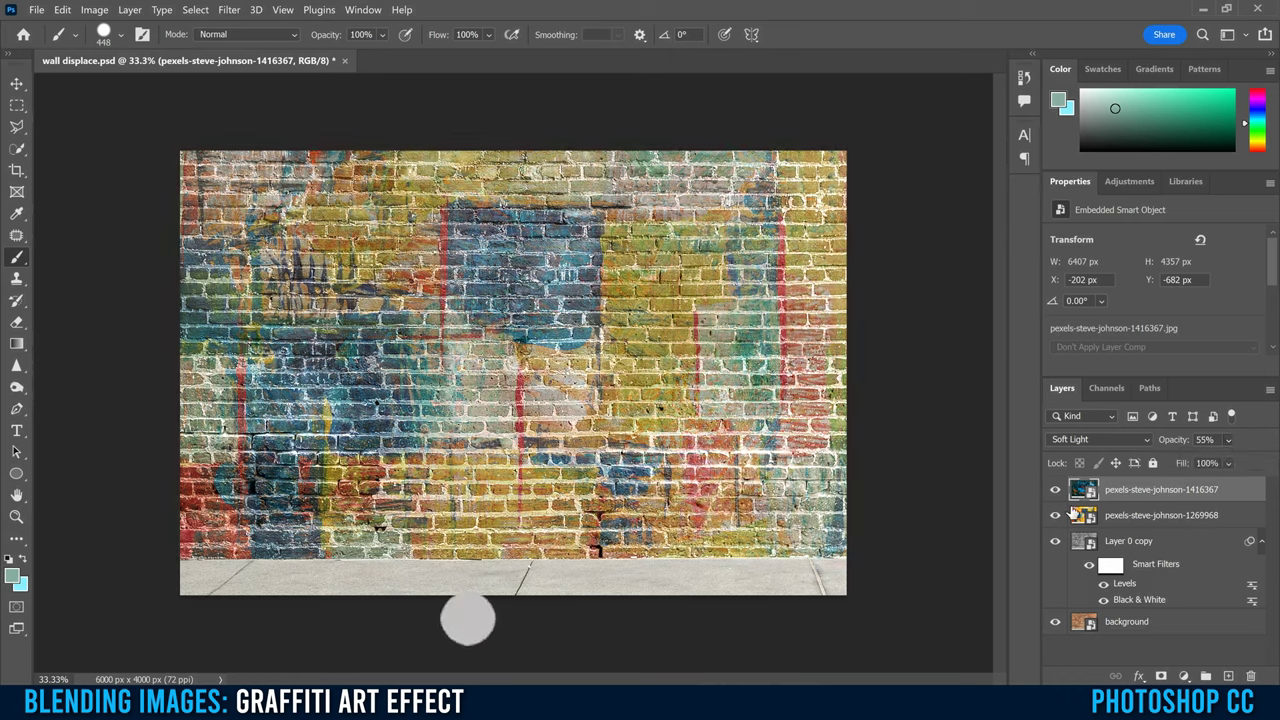
left_click(1122, 517)
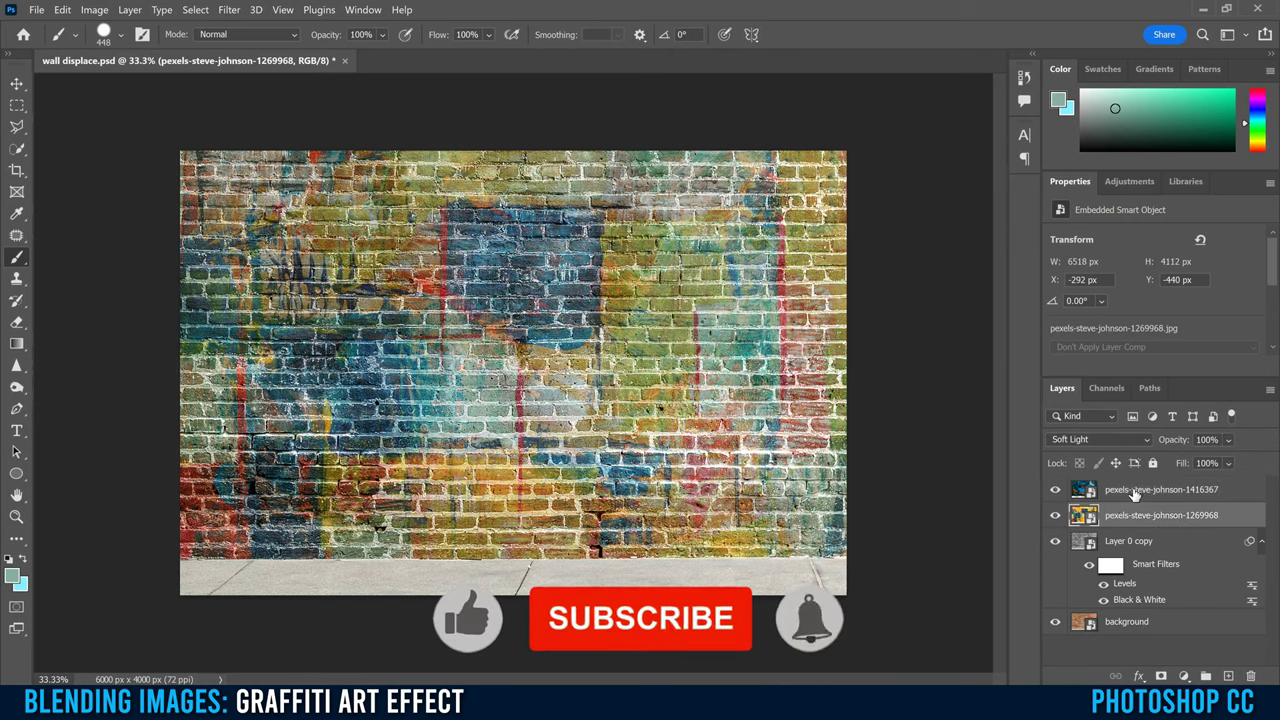
left_click(1133, 491)
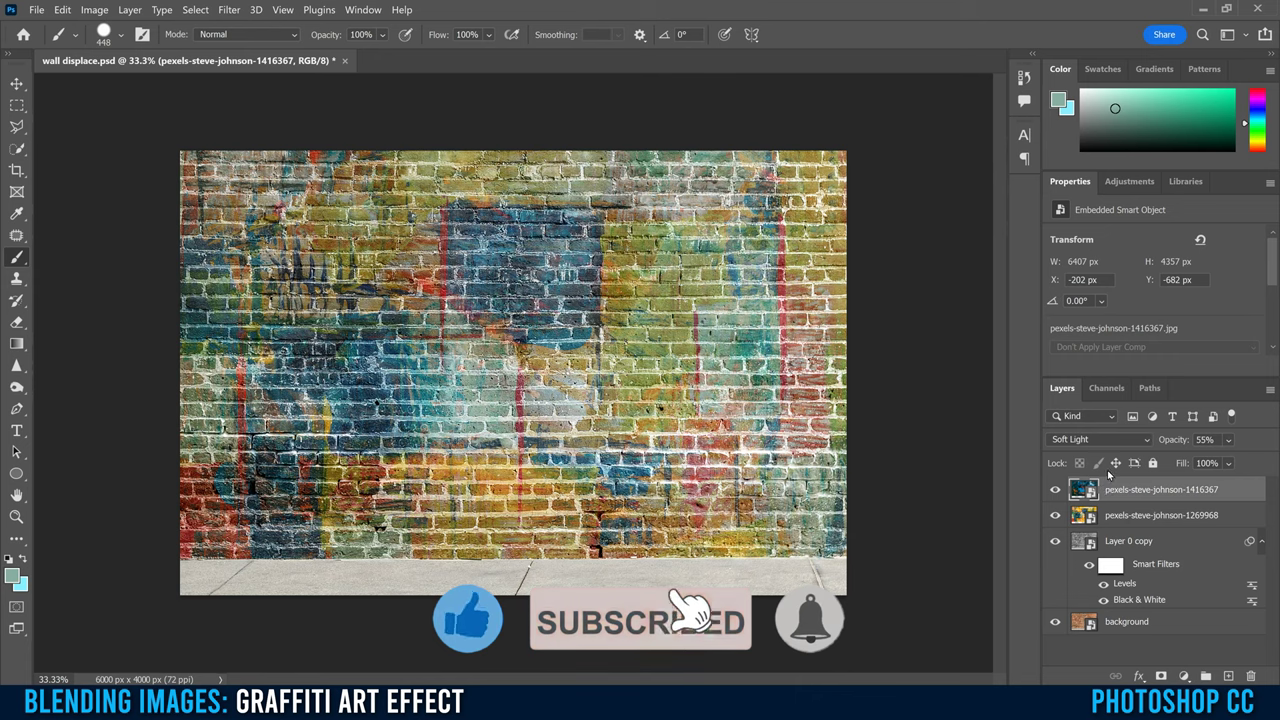
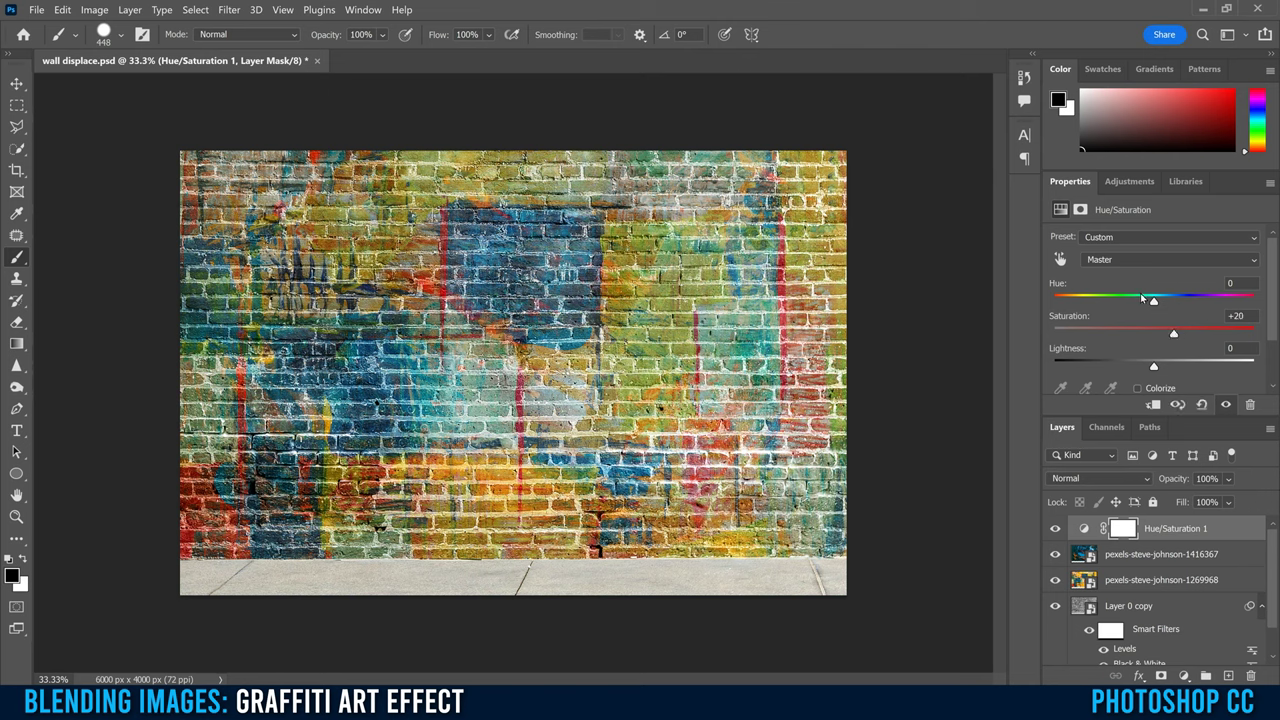
Shift the hue of the Hue/Saturation adjustment layer above the paintings to -7
mouse_move(1152, 303)
left_mouse_down()
mouse_move(1127, 305)
mouse_move(1214, 304)
mouse_move(1090, 304)
mouse_move(1163, 302)
mouse_move(1145, 303)
left_mouse_up()
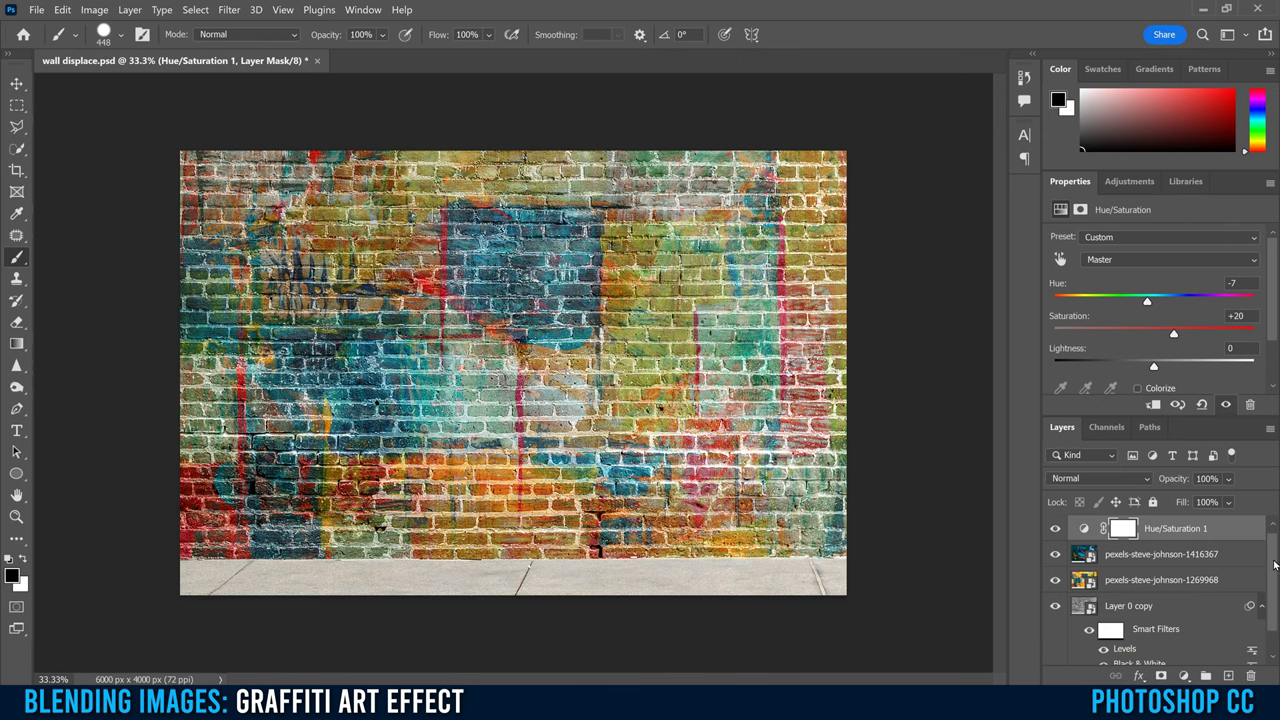
Set the input levels of the wall layer's Levels smart filter to 38, 0.83 and 222
left_click_drag(1276, 562, 1276, 596)
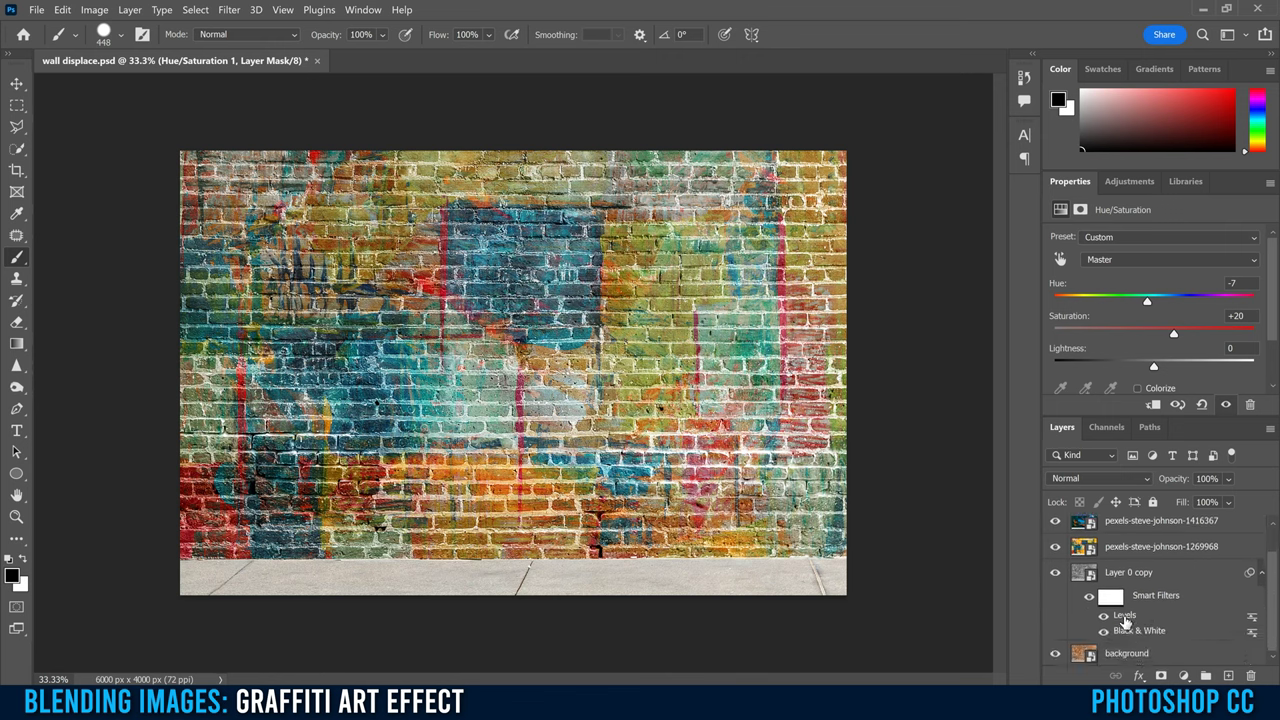
double_click(1124, 616)
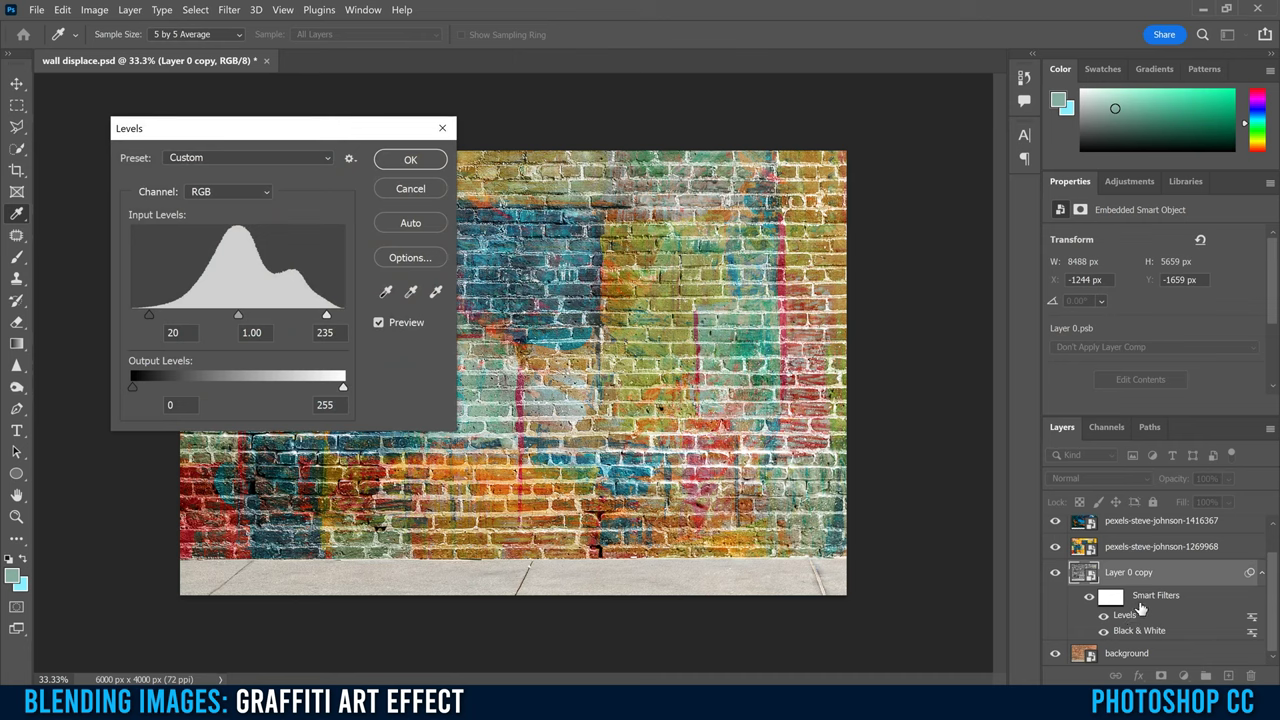
left_click_drag(302, 131, 918, 120)
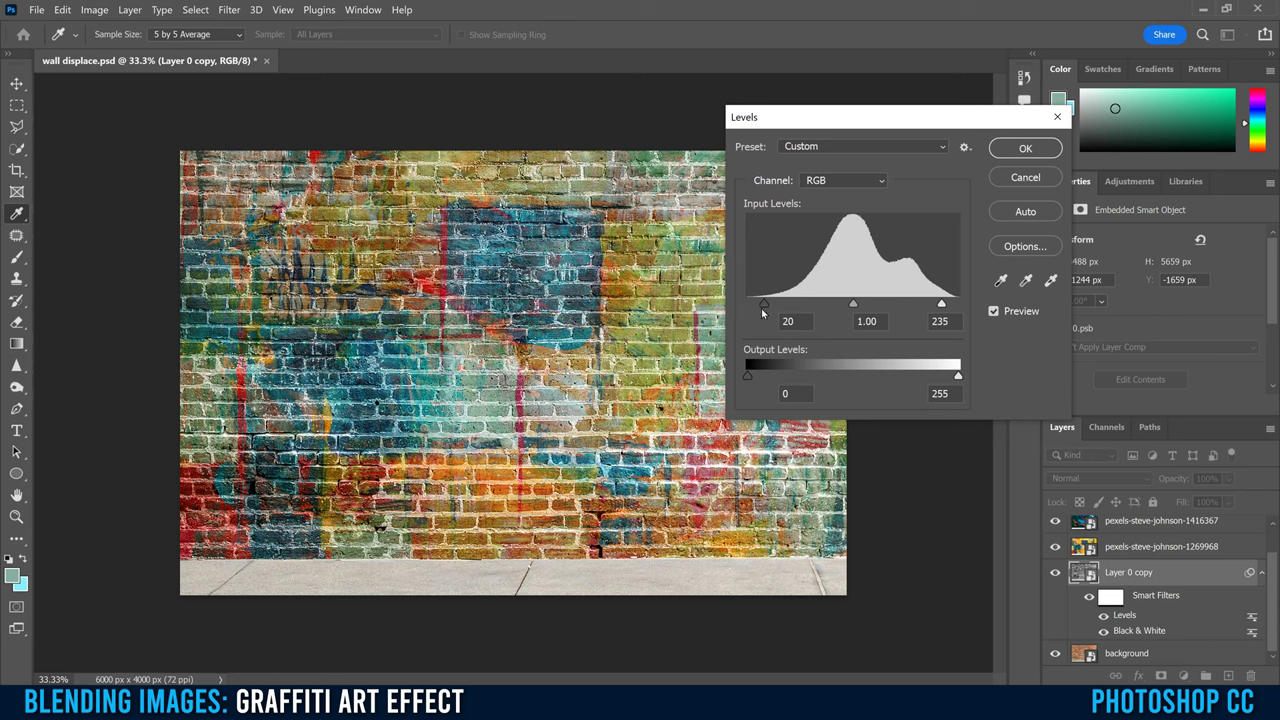
mouse_move(764, 303)
left_mouse_down()
mouse_move(806, 305)
mouse_move(780, 305)
left_mouse_up()
left_click_drag(942, 304, 865, 305)
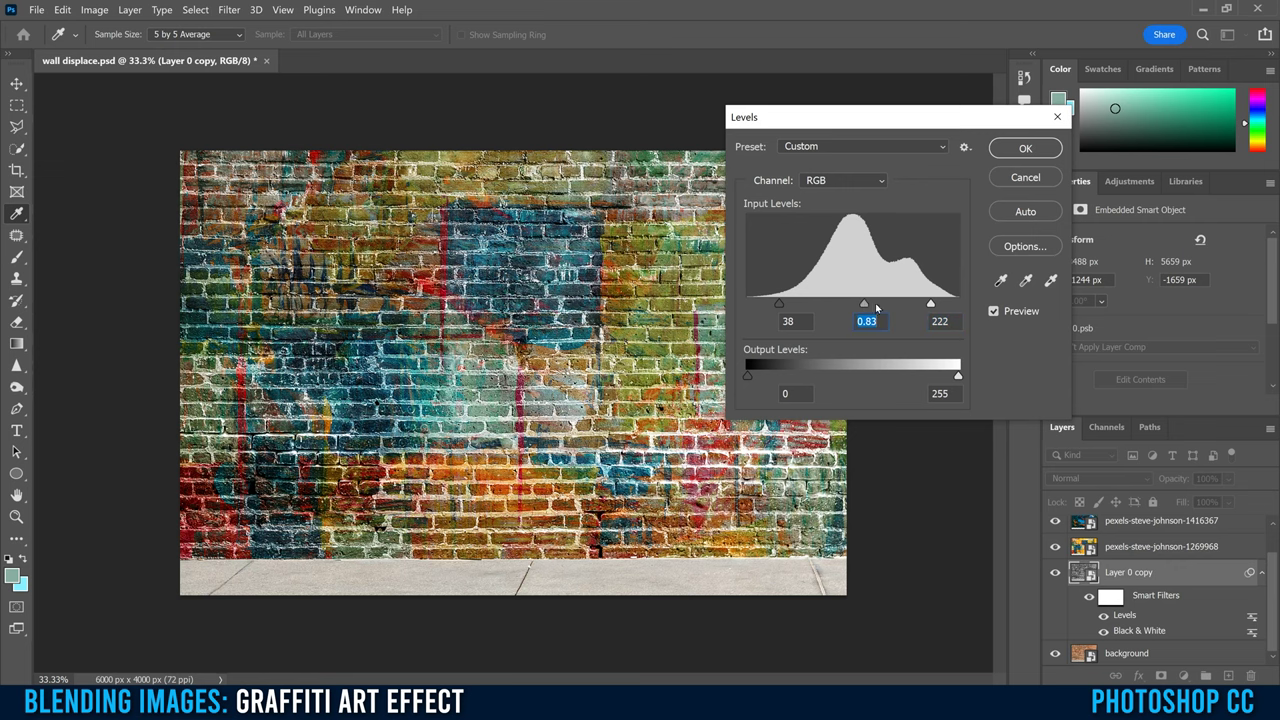
left_click(1025, 149)
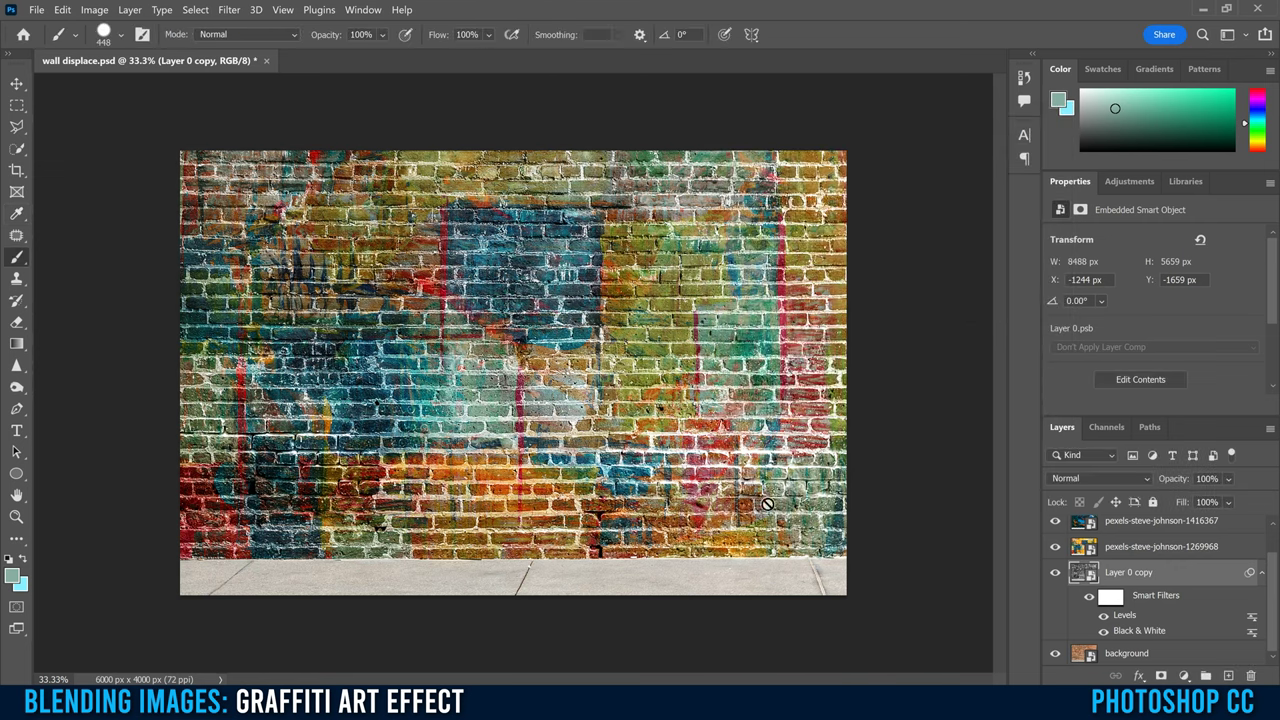
Place the clown-makeup portrait from the Wall Blend folder as an embedded image above the Hue/Saturation layer
scroll(1273, 621, "up", 1)
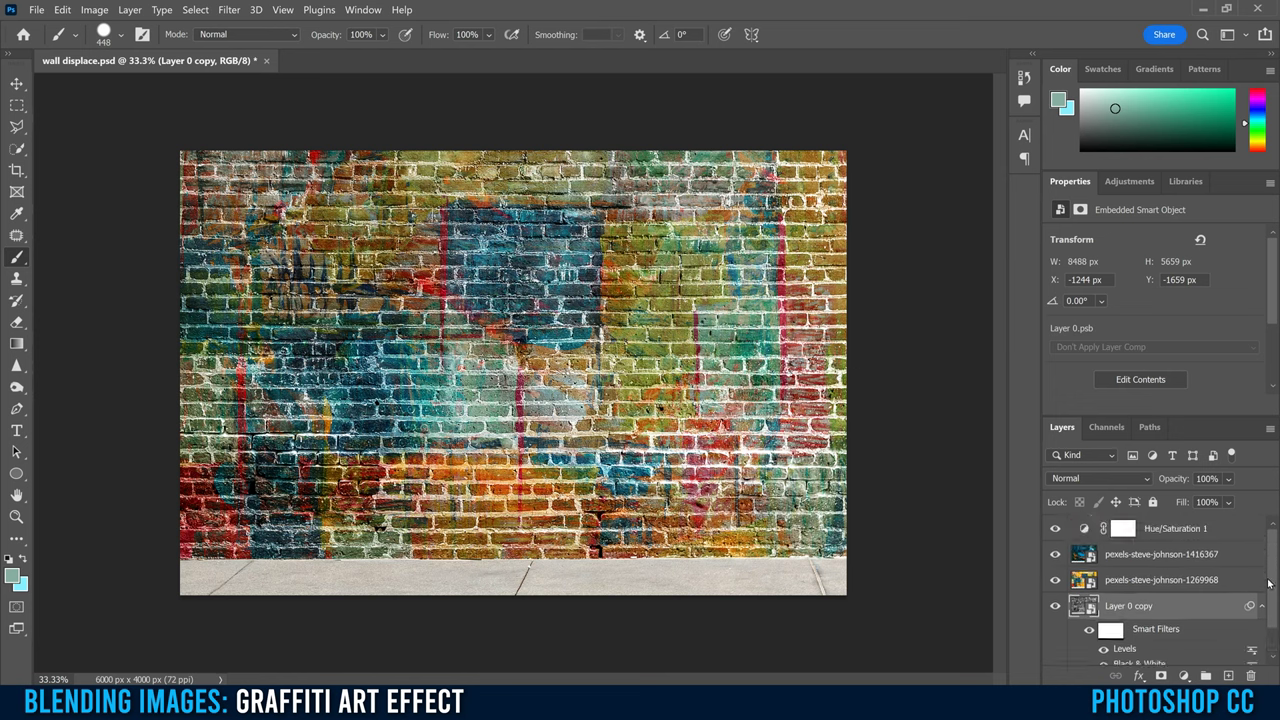
left_click(1160, 533)
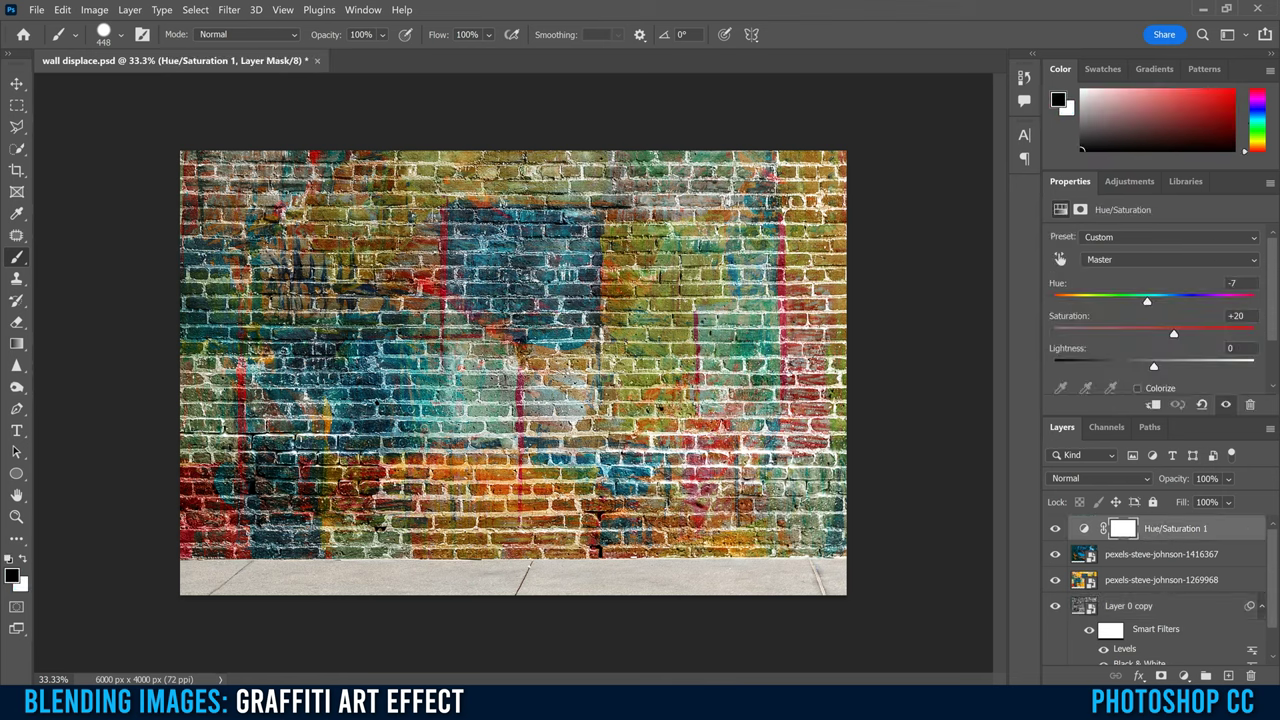
left_click(36, 9)
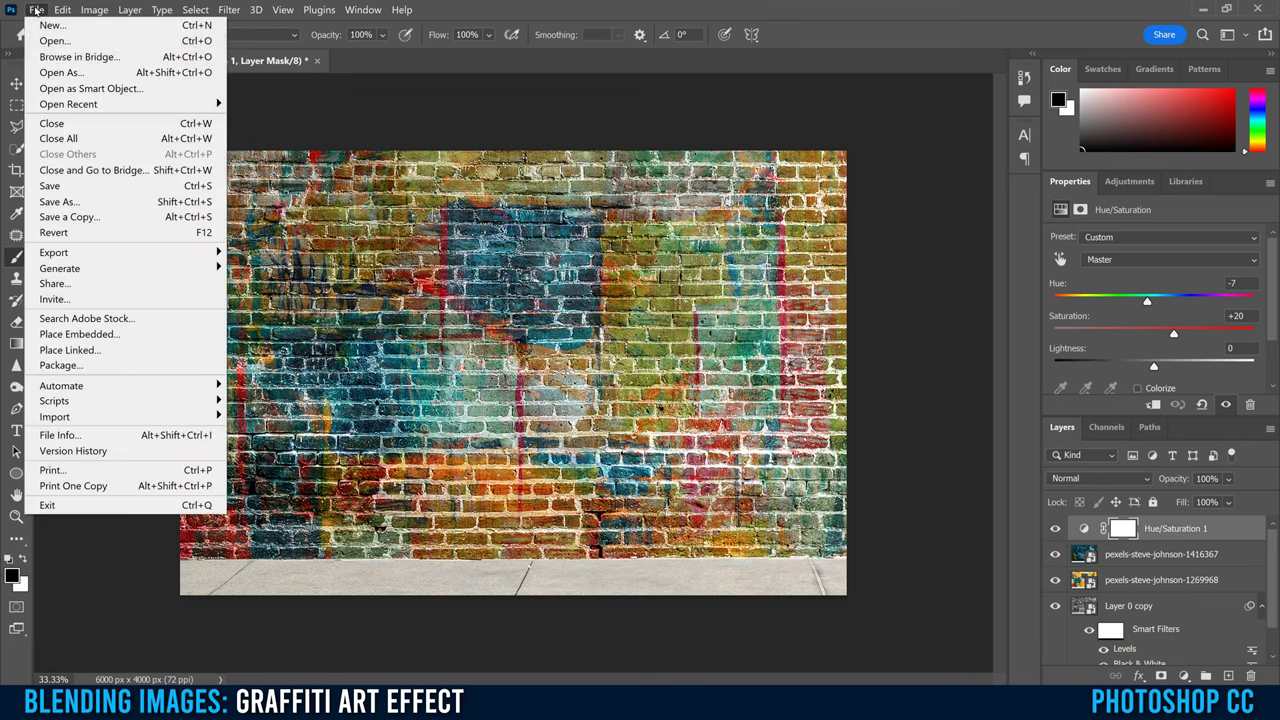
left_click(90, 334)
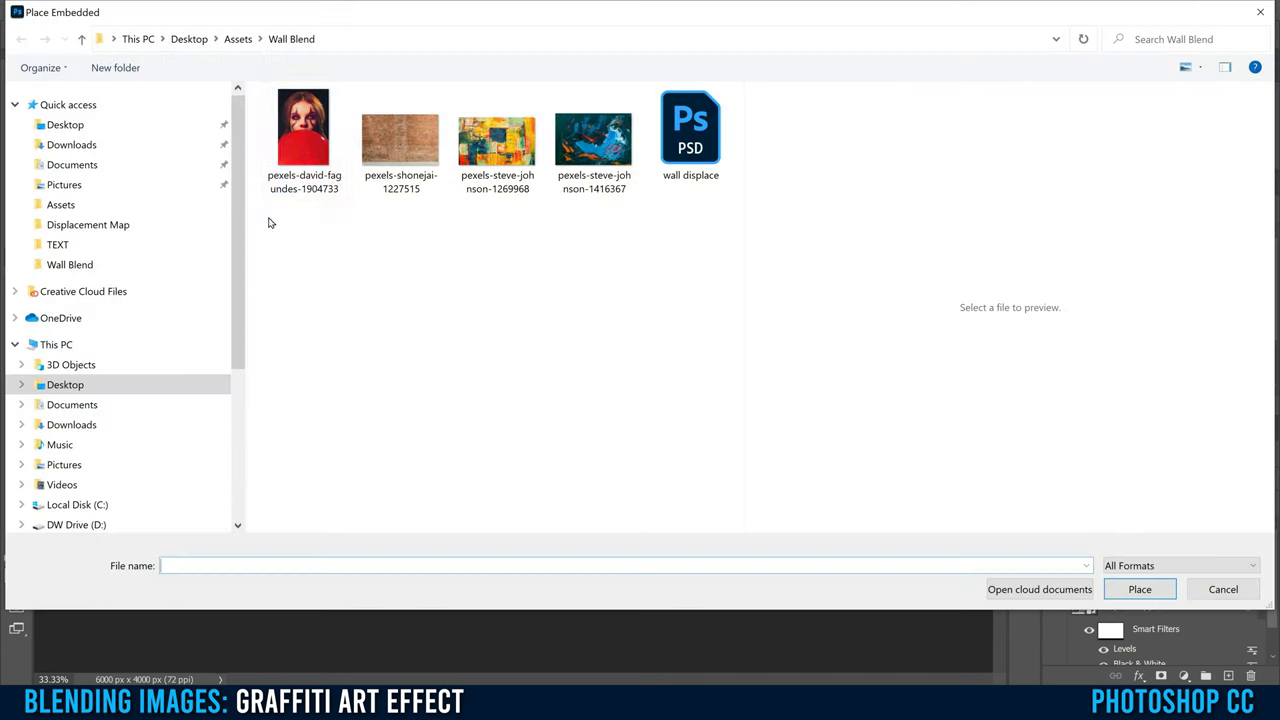
double_click(307, 120)
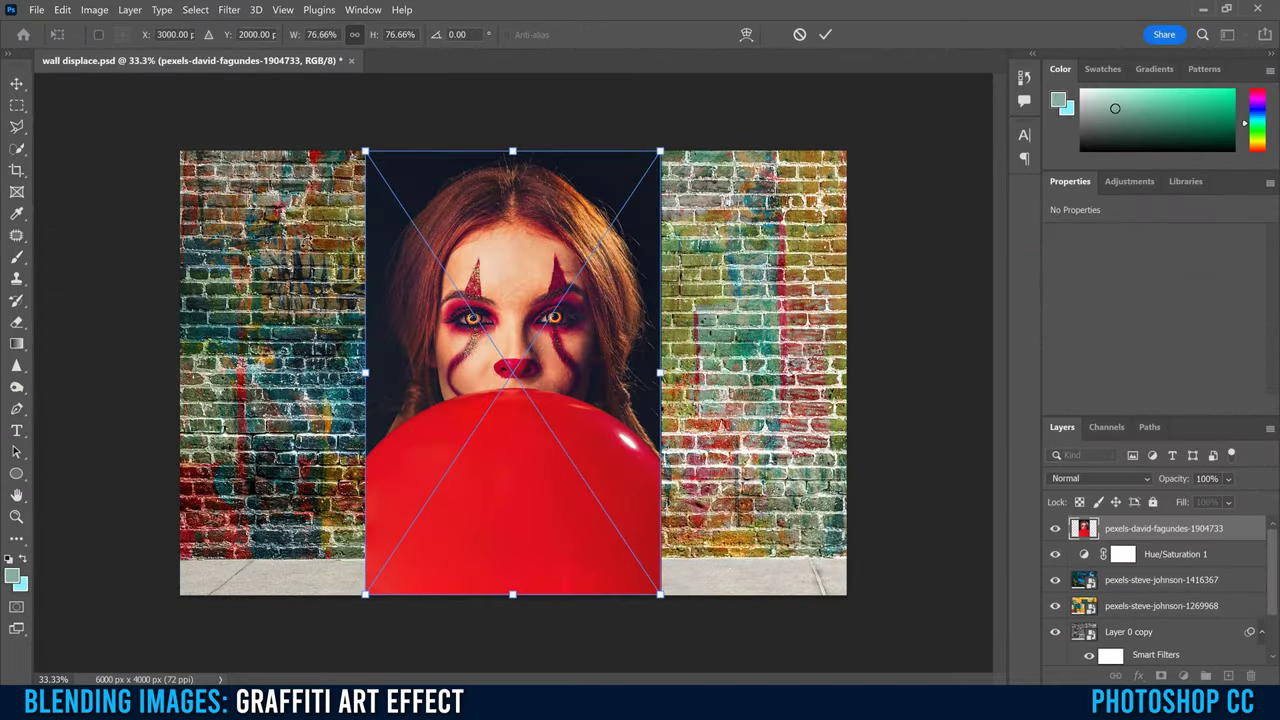
Scale the portrait to about 134%, position it centrally over the wall at about X 3052, Y 2333 px, and commit the placement
left_click_drag(365, 151, 293, 44)
left_click_drag(660, 318, 829, 318)
left_click_drag(548, 218, 527, 313)
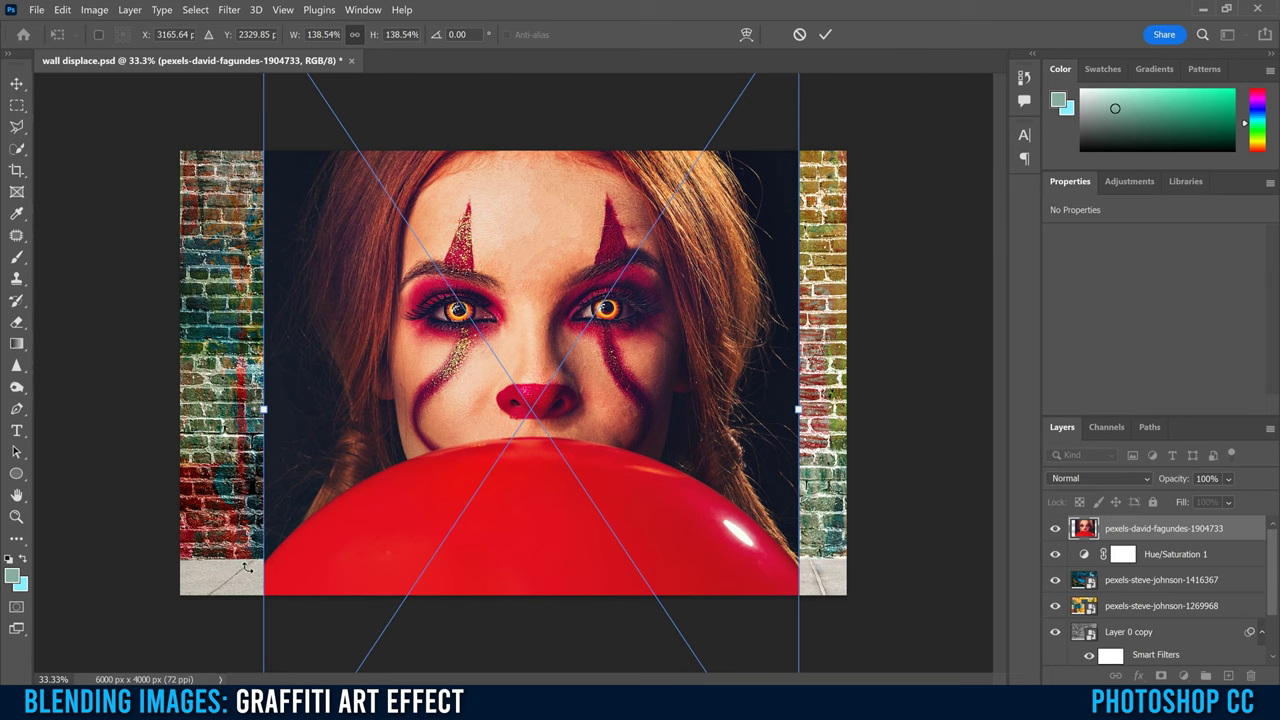
left_click_drag(326, 543, 327, 514)
left_click_drag(400, 446, 397, 483)
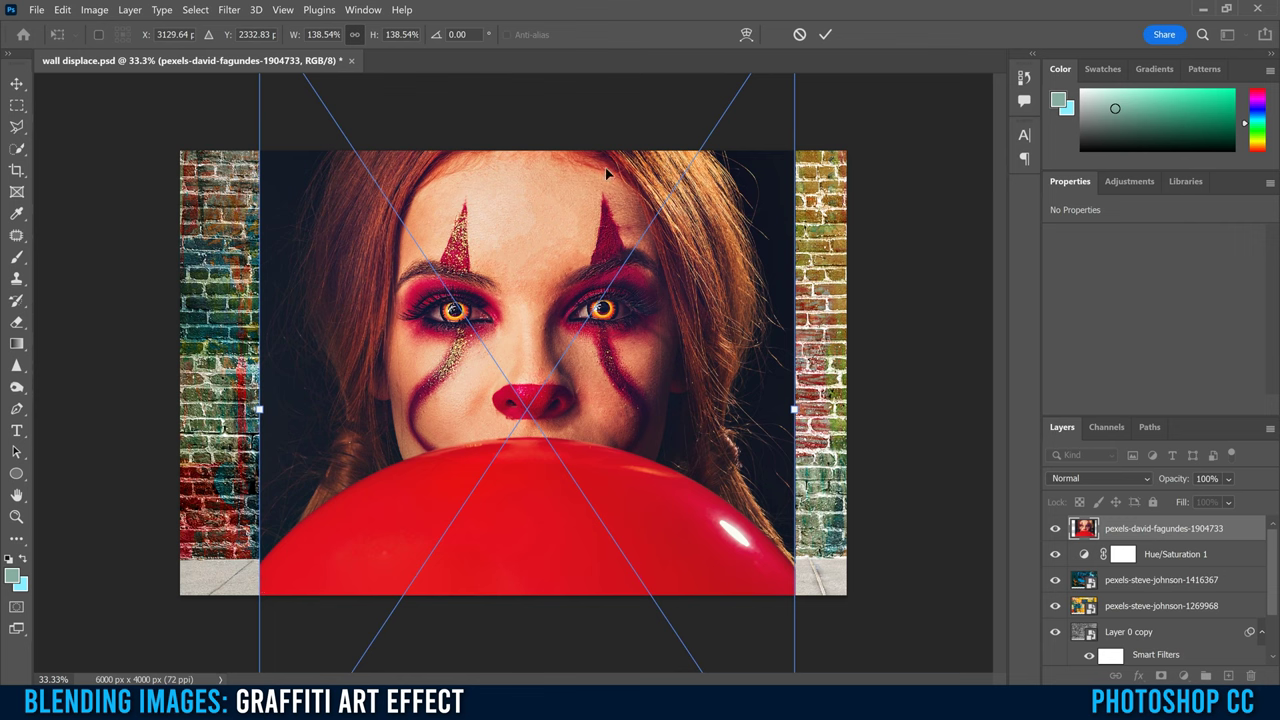
left_click_drag(793, 408, 777, 410)
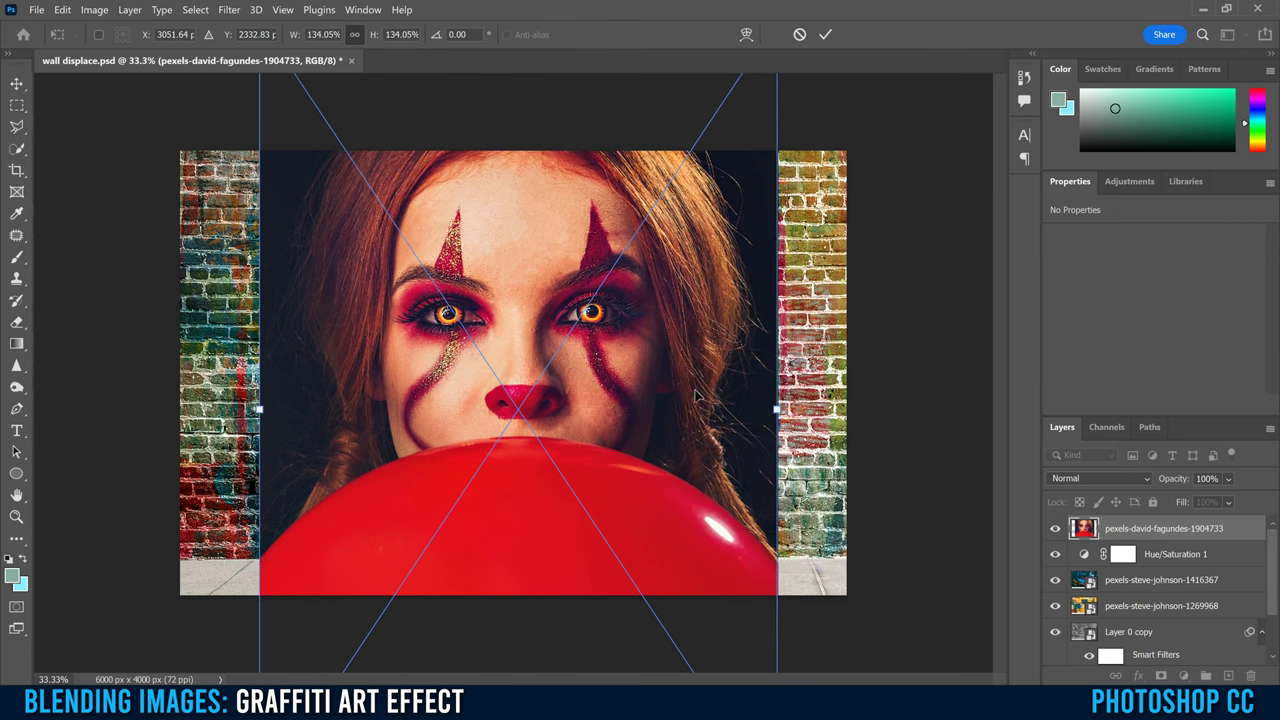
left_click(825, 36)
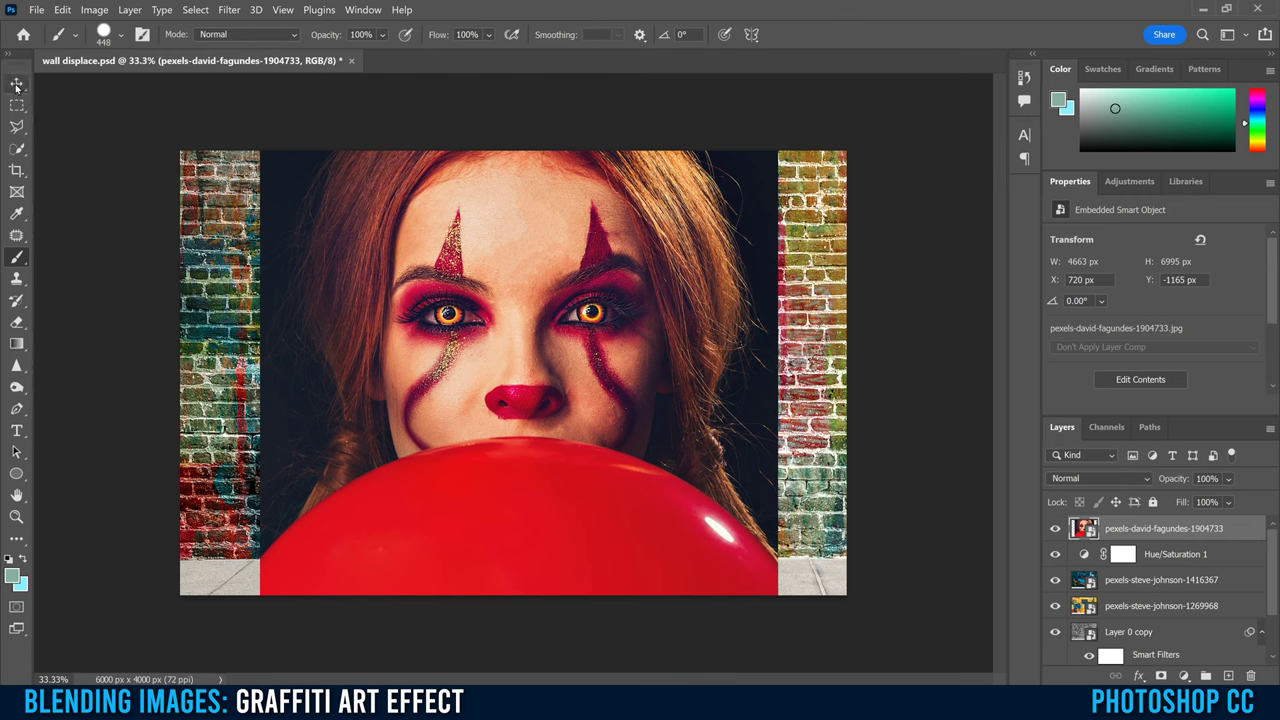
Select the woman and her balloon with the Quick Selection tool's Select Subject and leave the tool in subtract mode
left_click(16, 150)
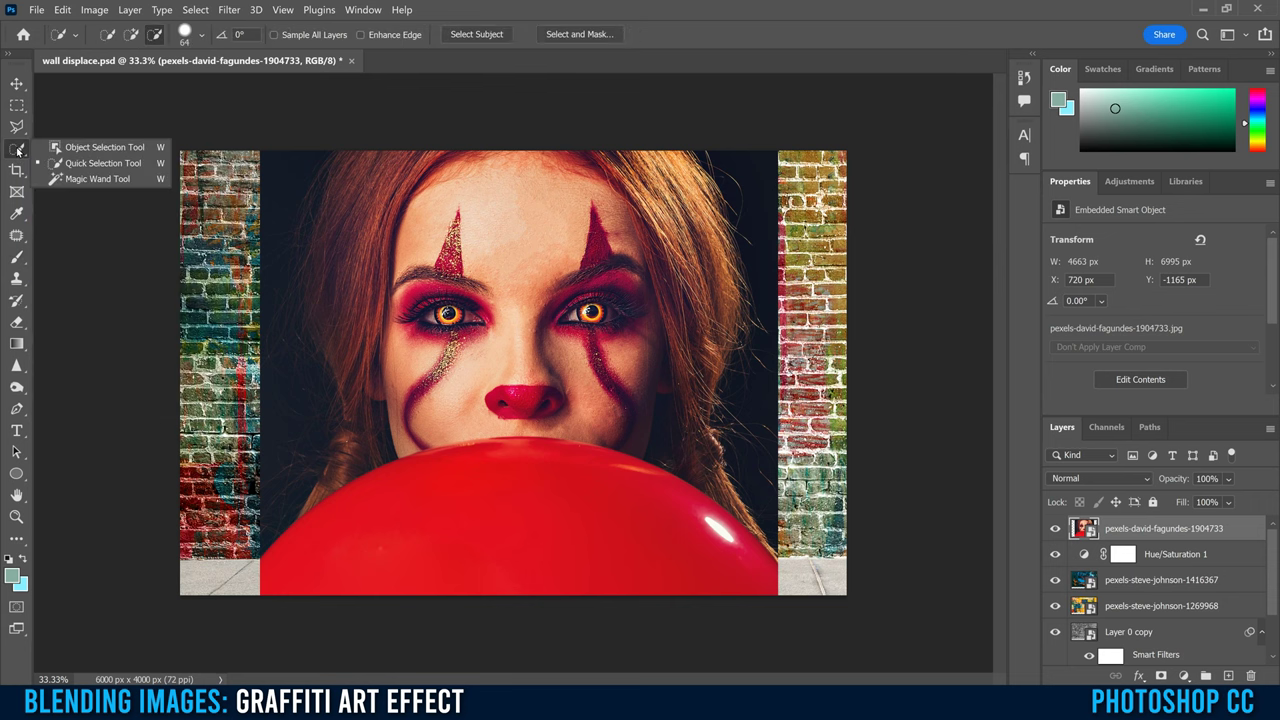
left_click(108, 163)
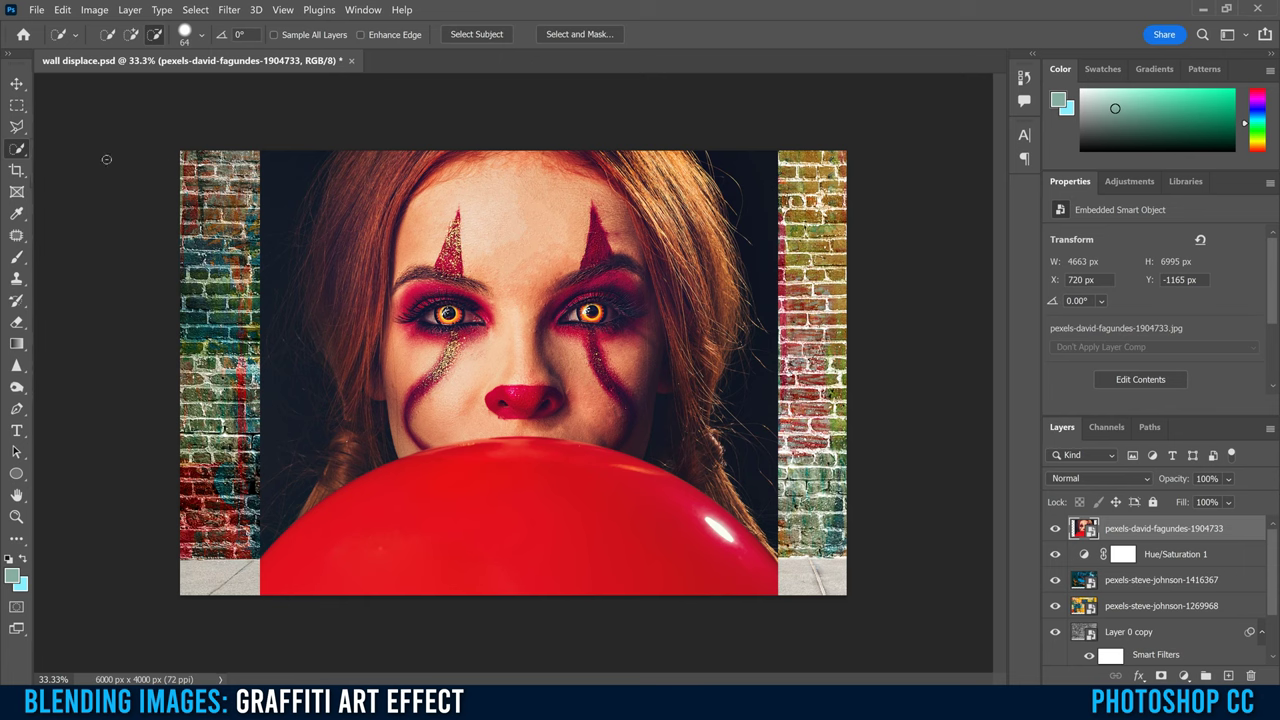
left_click(474, 35)
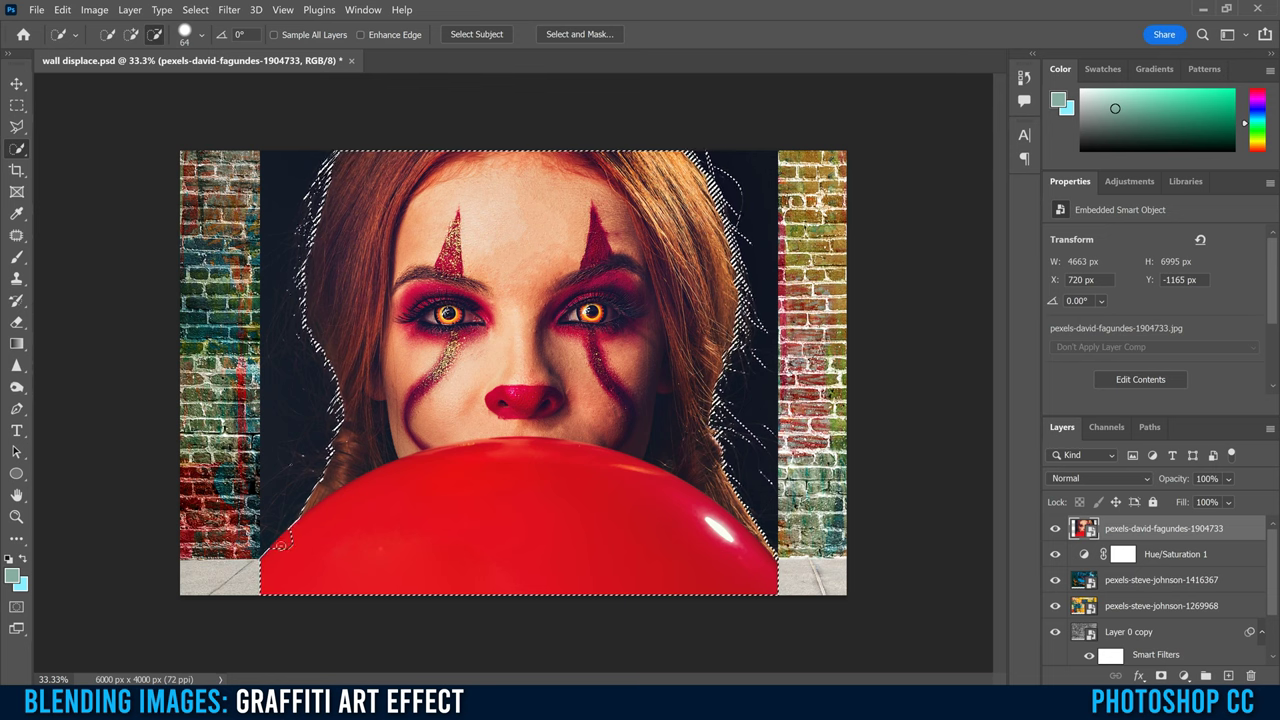
left_click(131, 34)
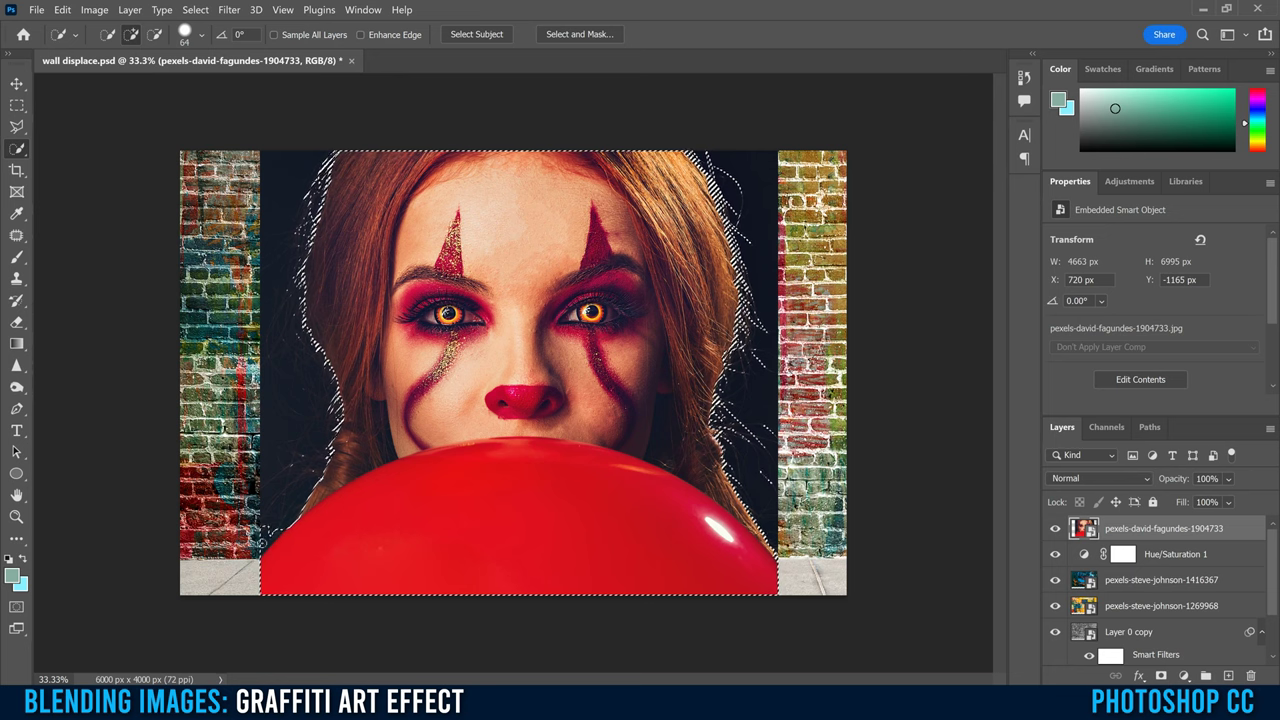
left_click(155, 34)
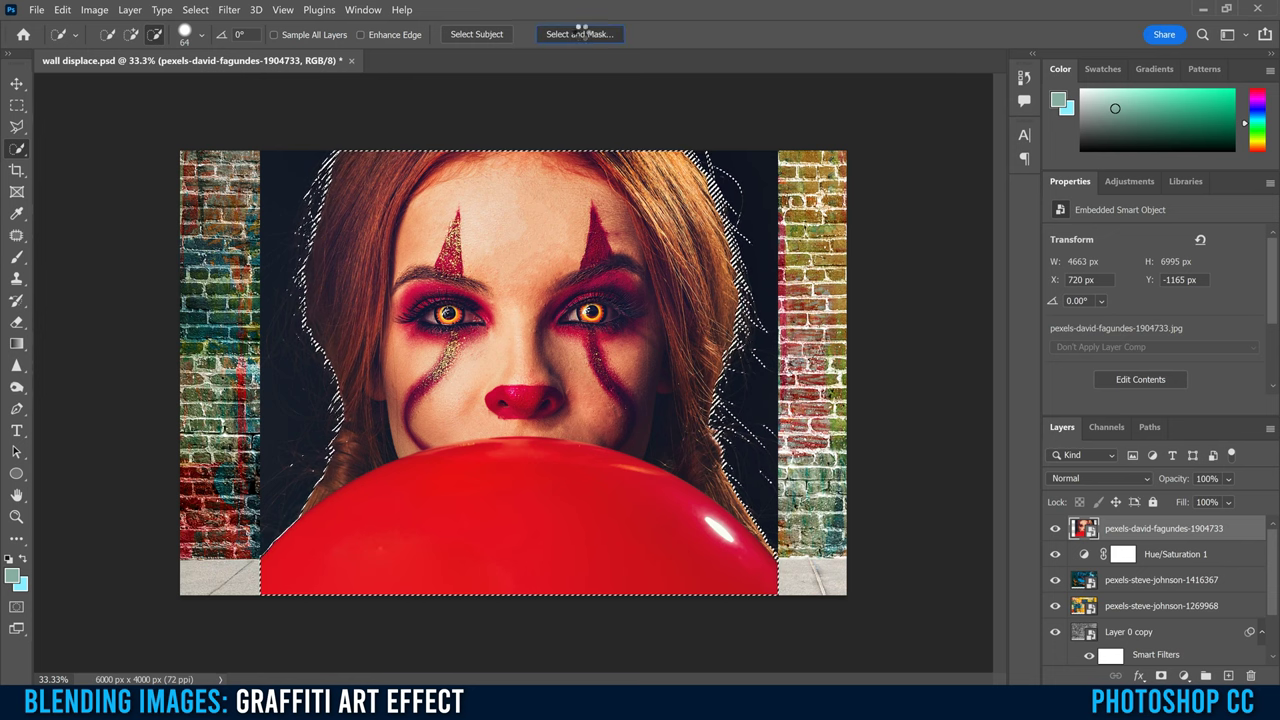
Check the cutout in Select and Mask, output it as a Selection without refinements, and apply it as the portrait's layer mask
left_click(580, 34)
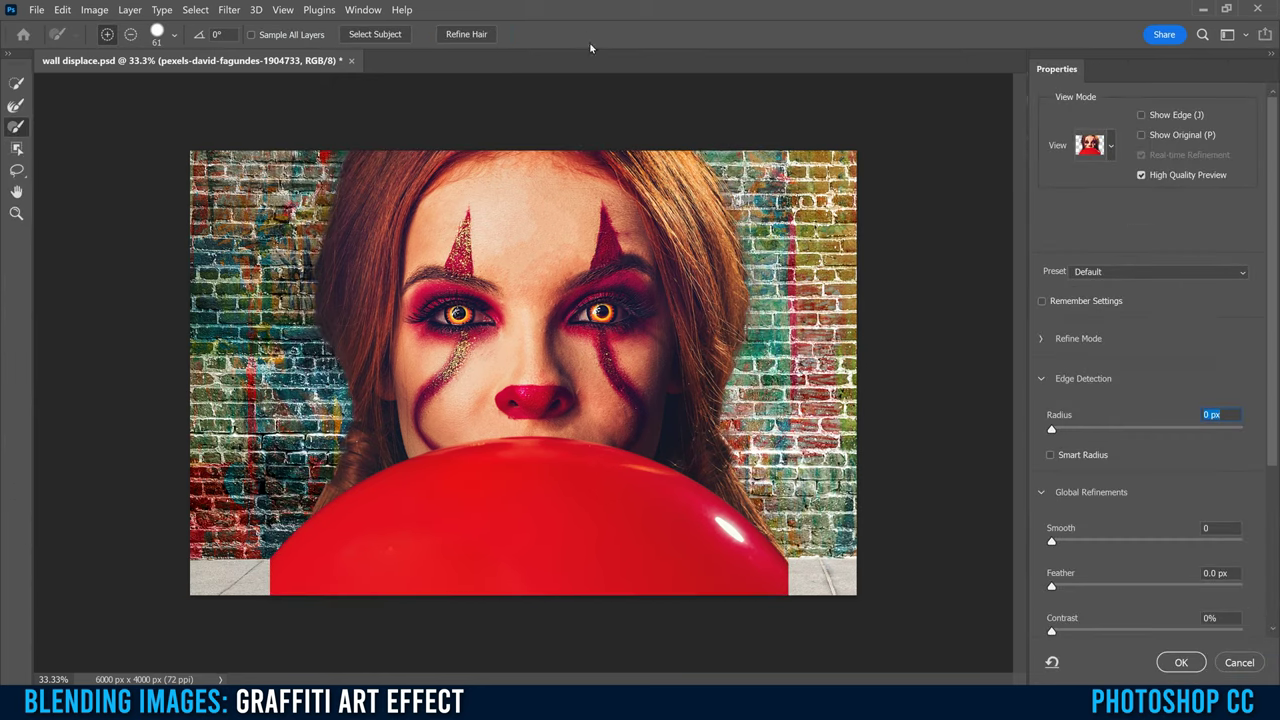
left_click(1110, 150)
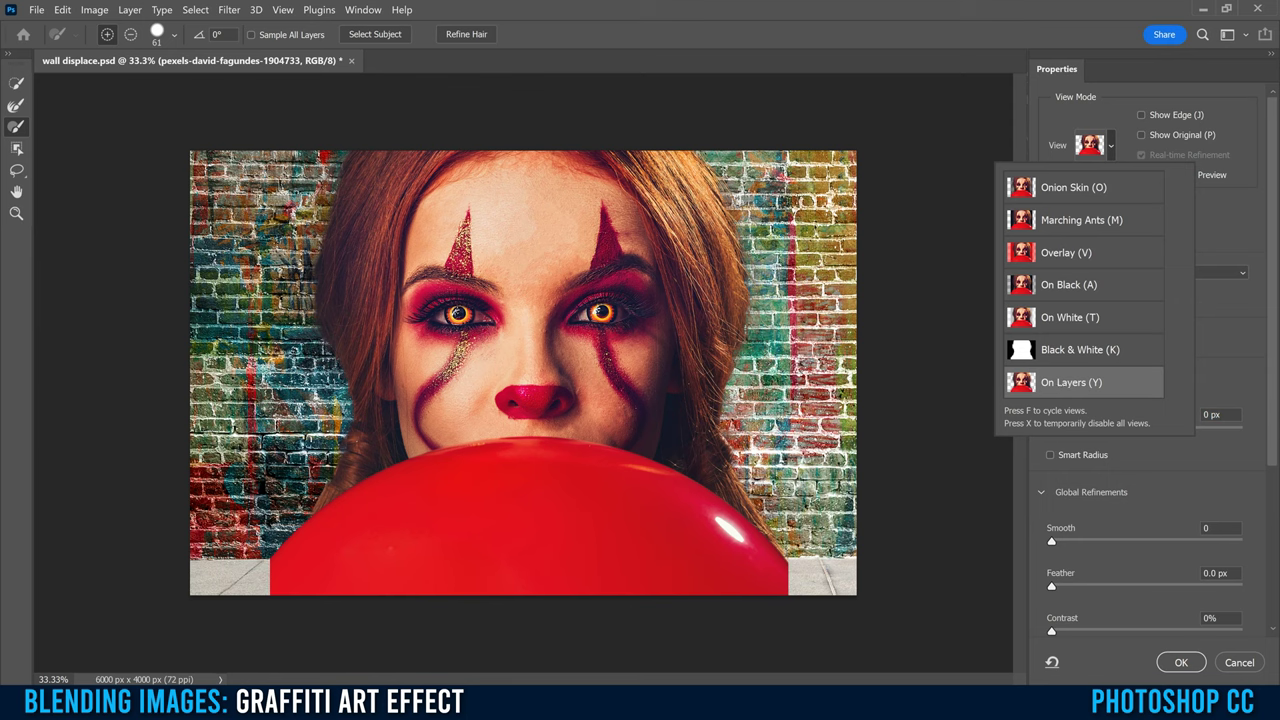
left_click(1226, 311)
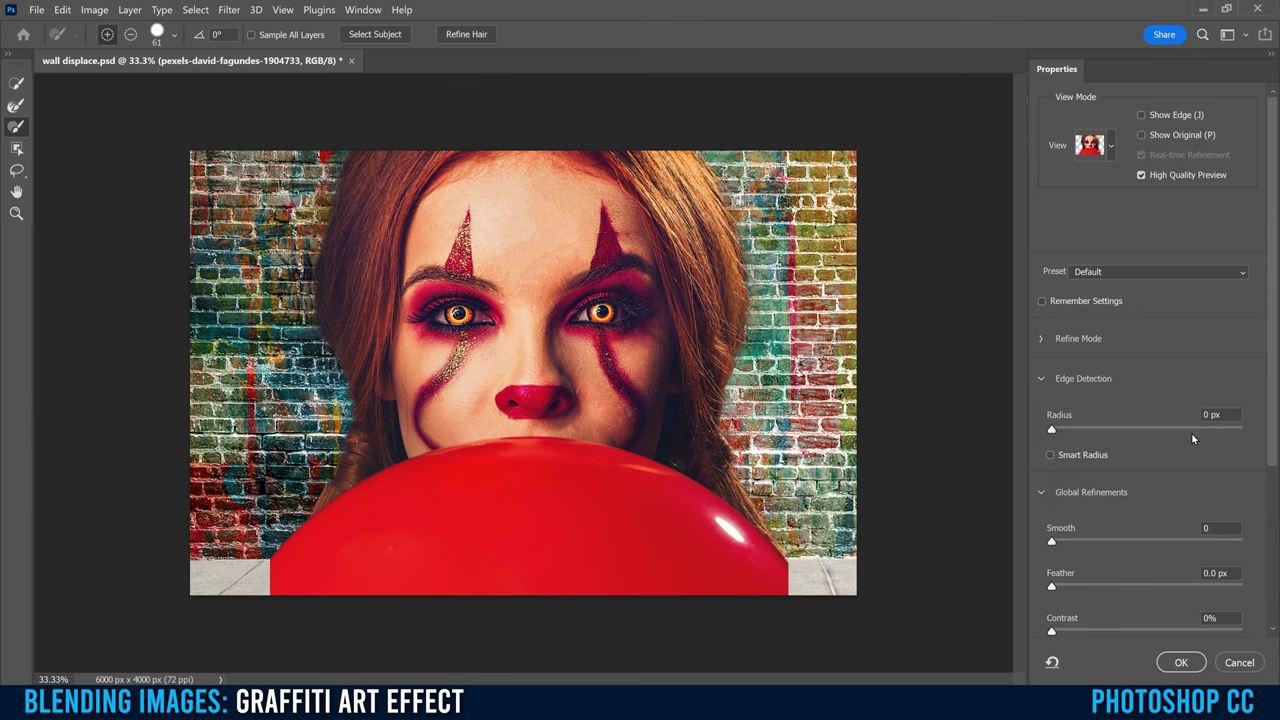
left_click_drag(1273, 318, 1274, 491)
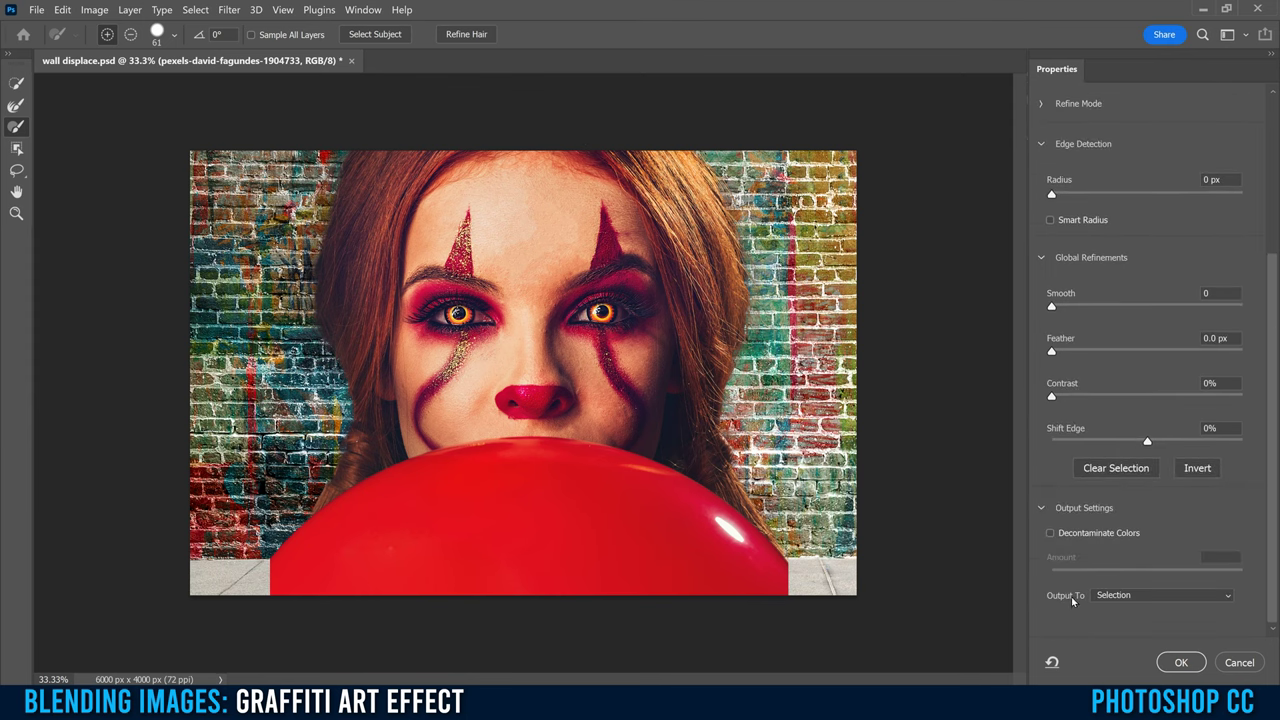
left_click(1178, 664)
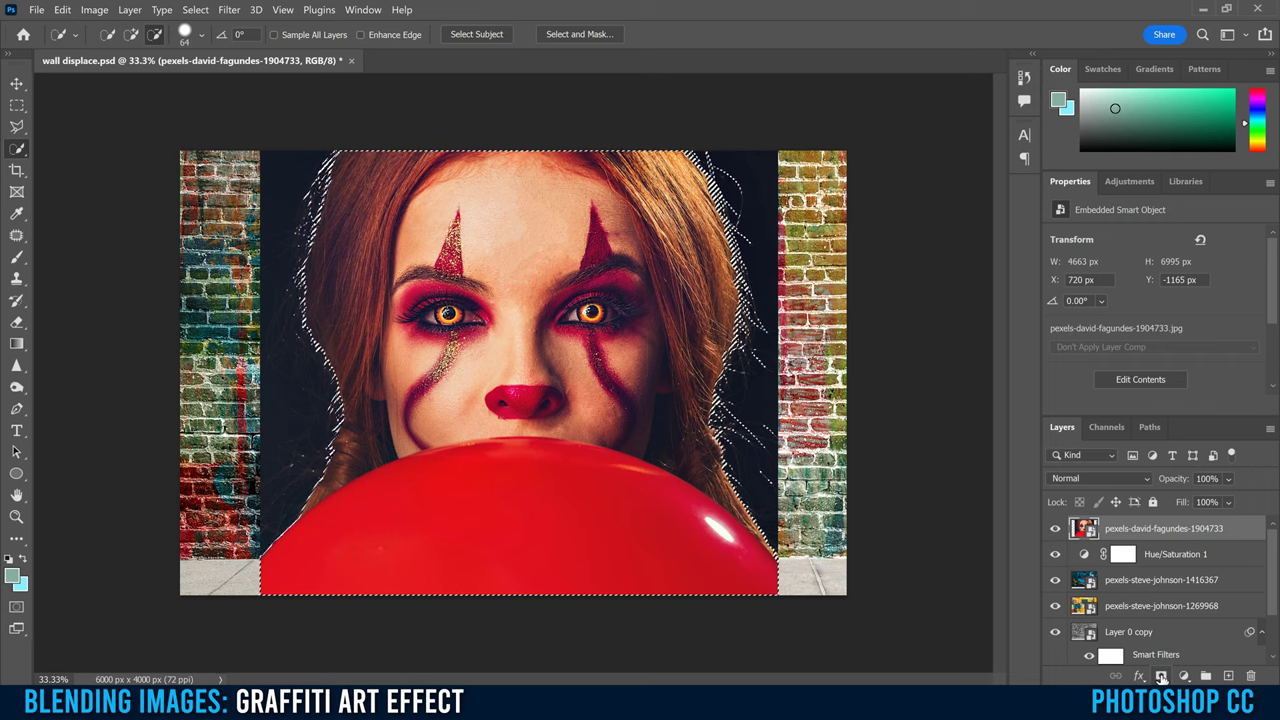
left_click(1161, 676)
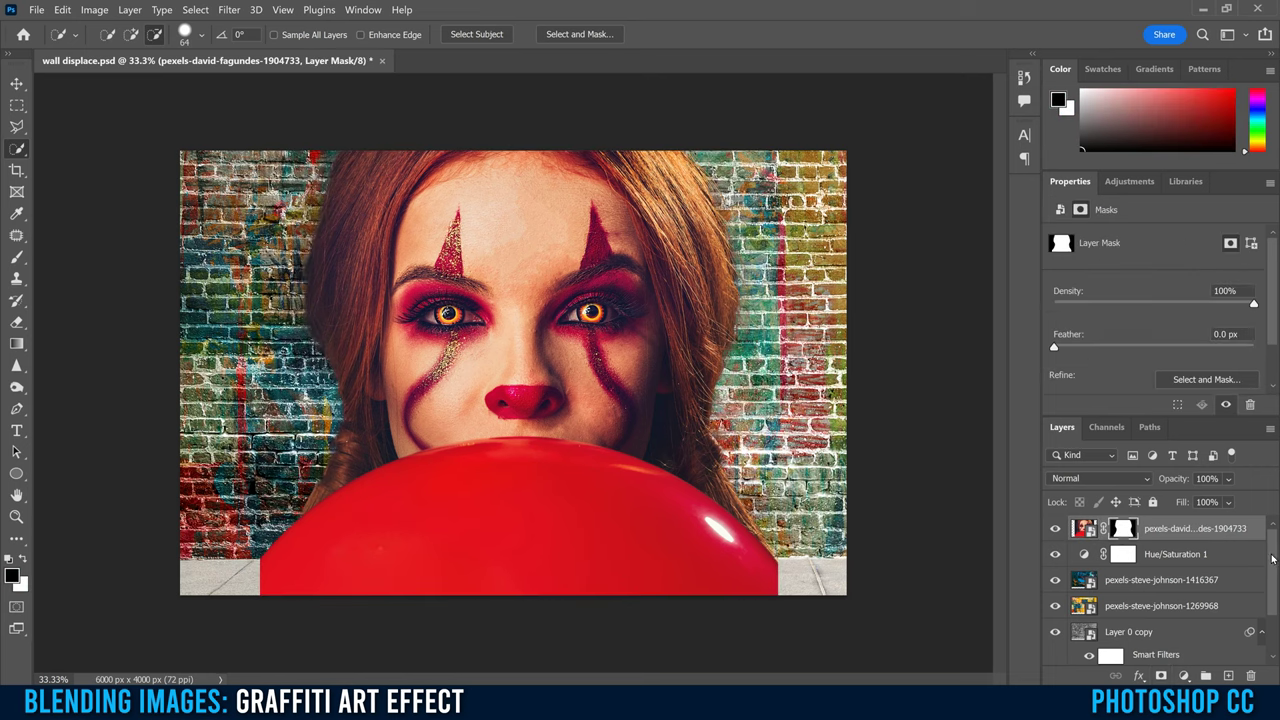
left_click_drag(1272, 560, 1272, 620)
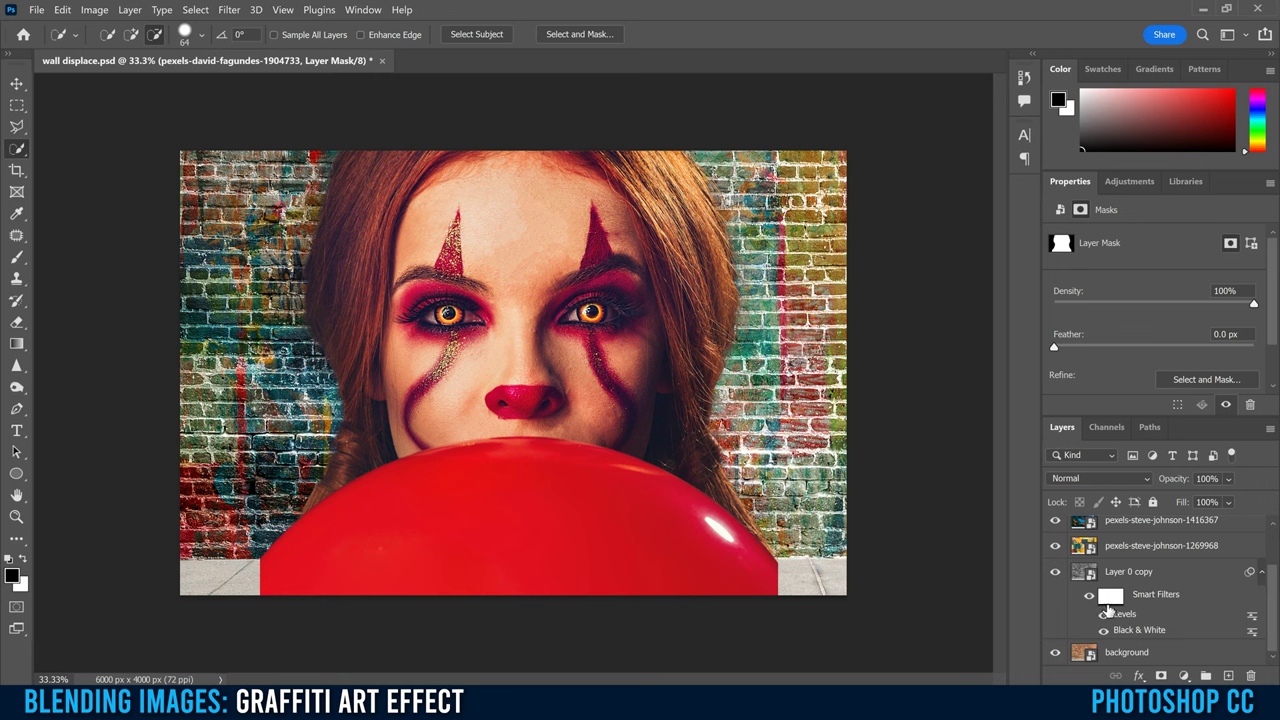
left_click_drag(1271, 614, 1271, 558)
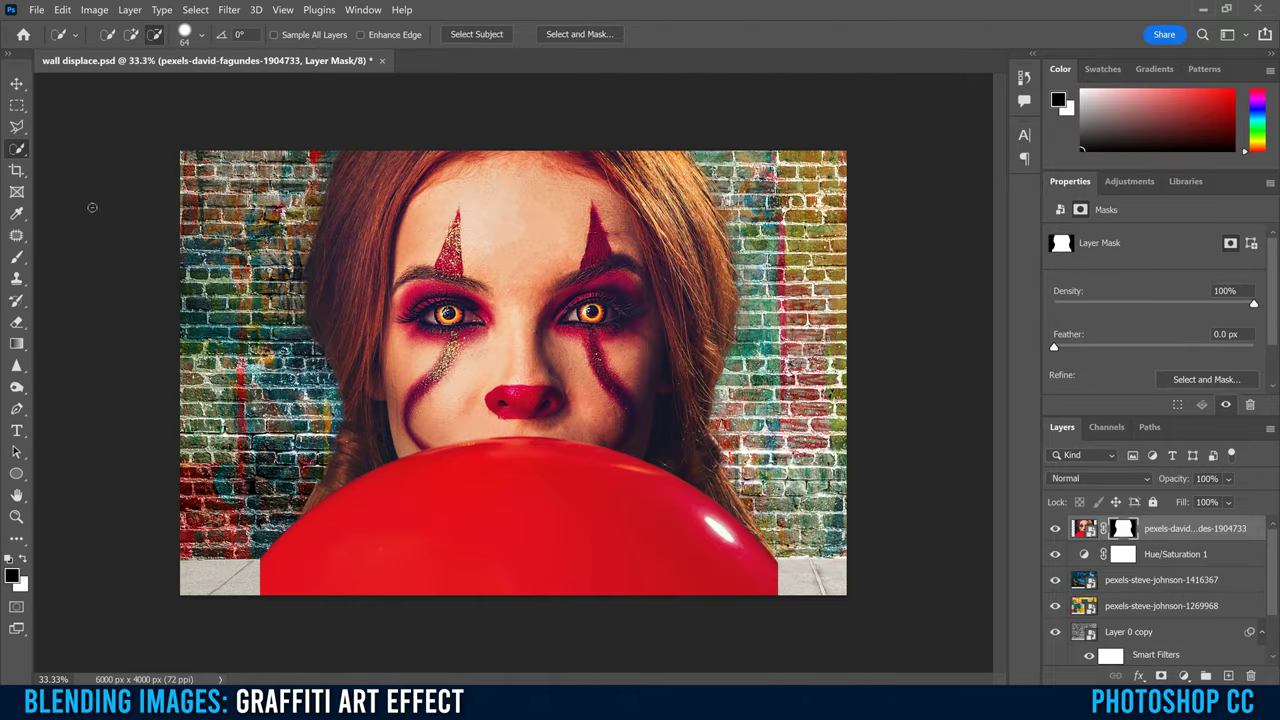
Outline the lower part of the balloon that overlaps the sidewalk with the Polygonal Lasso, following the wall's base line
left_click(16, 83)
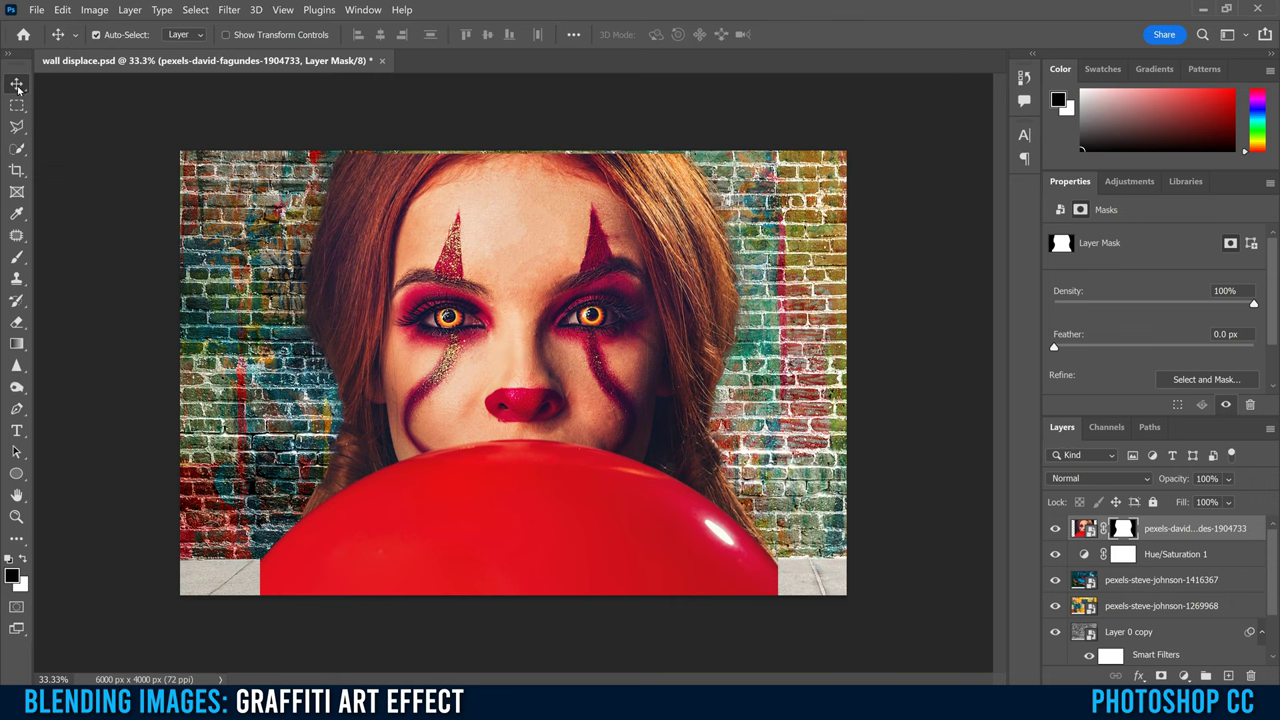
left_click(18, 127)
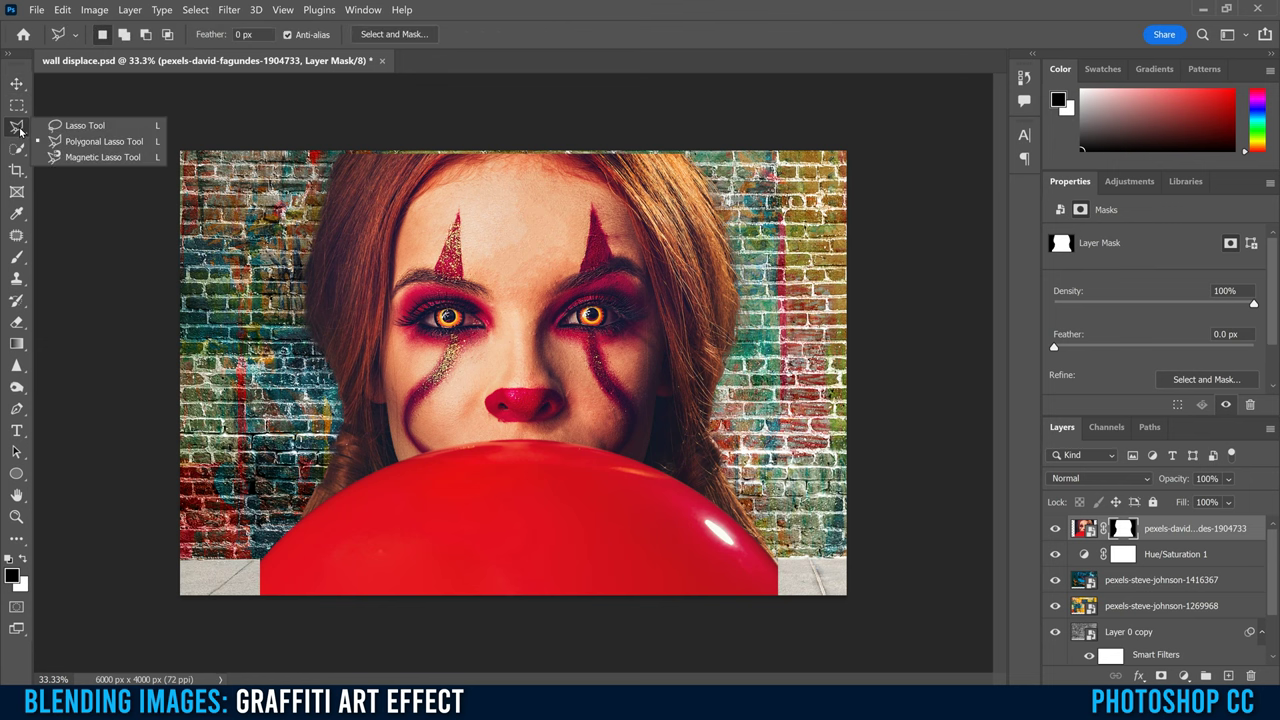
left_click(86, 143)
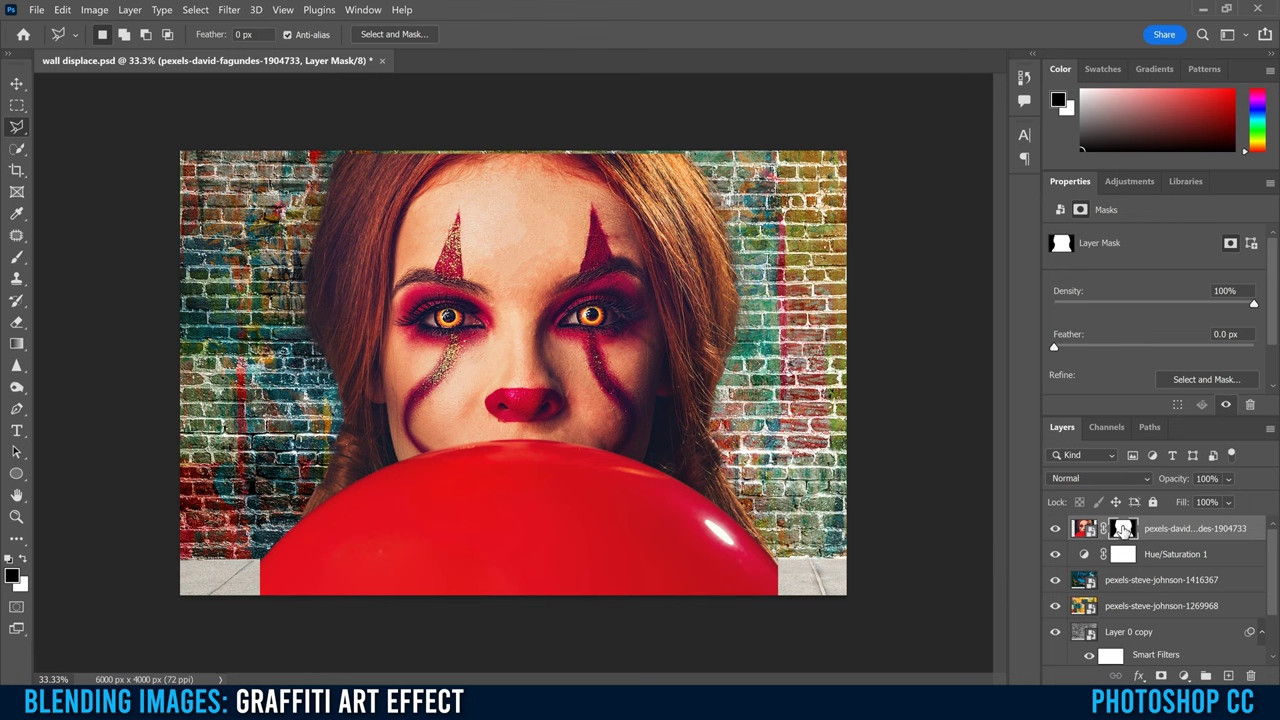
left_click(214, 592)
left_click(248, 561)
left_click(810, 560)
left_click(810, 628)
left_click(231, 628)
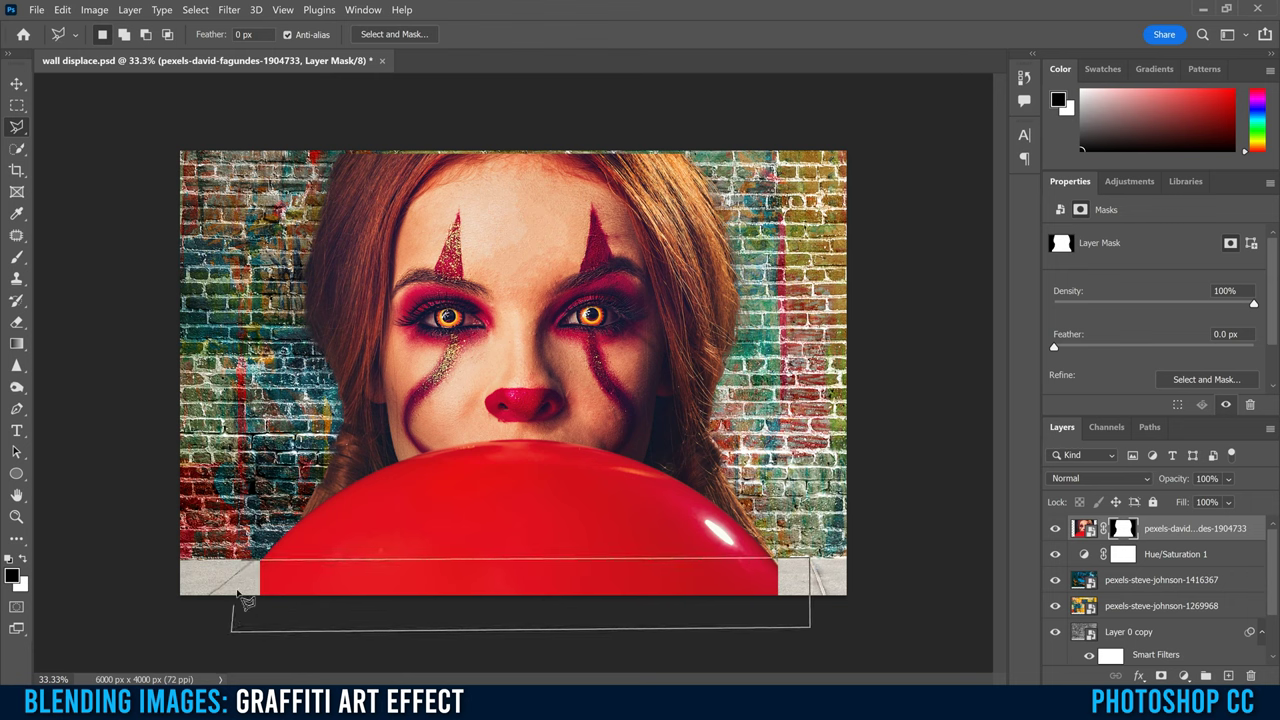
left_click(248, 572)
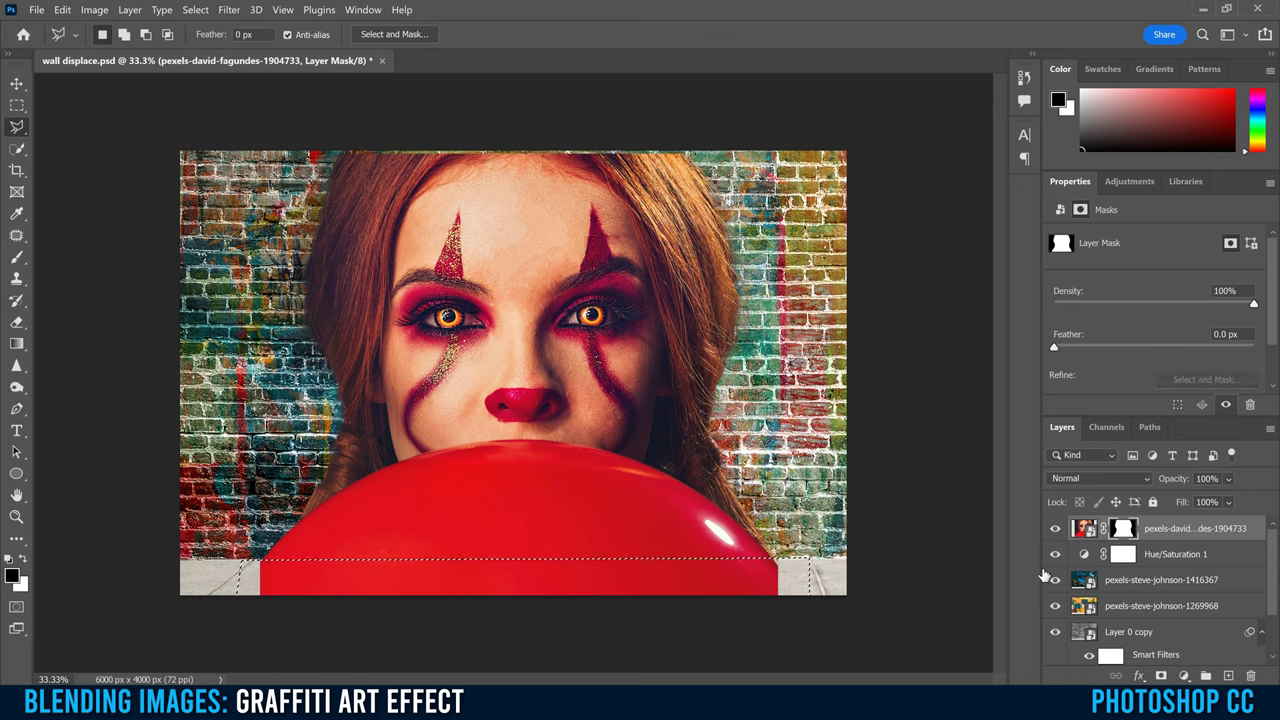
Paint black on the portrait's layer mask inside the selection to hide the balloon over the sidewalk, and deselect
left_click(17, 260)
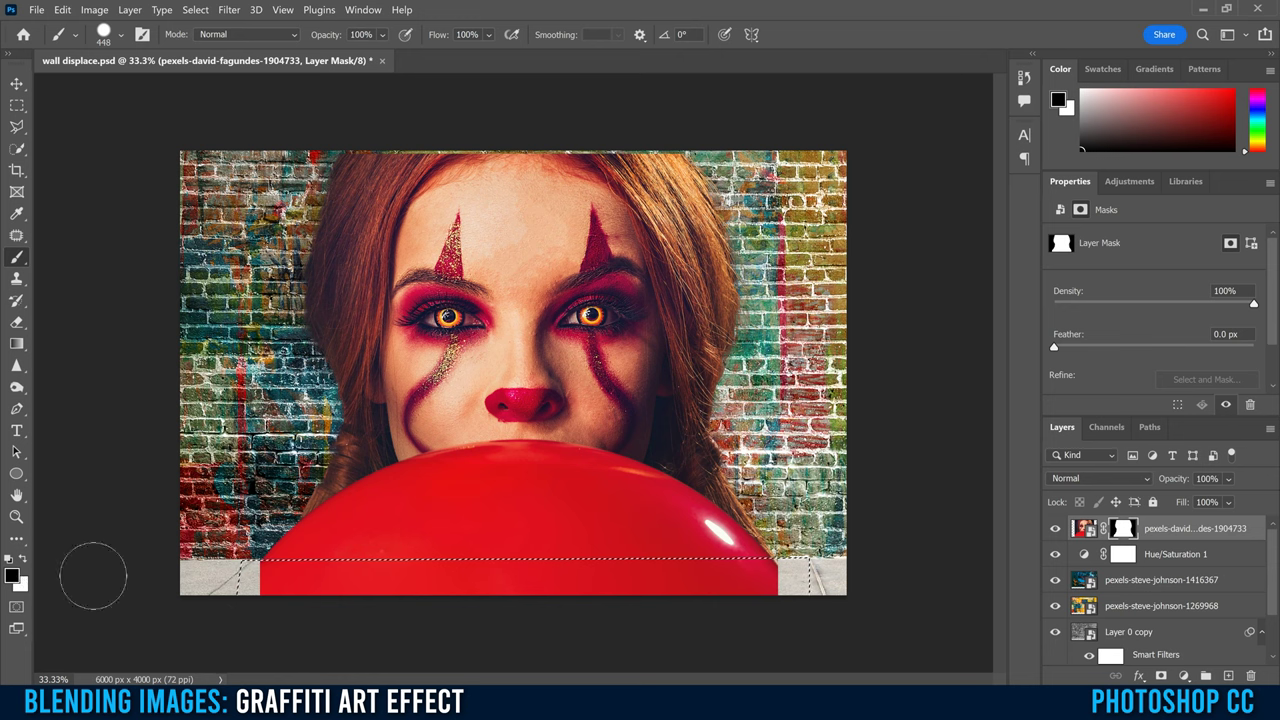
mouse_move(253, 588)
left_mouse_down()
mouse_move(500, 585)
mouse_move(191, 577)
mouse_move(716, 577)
mouse_move(638, 590)
left_mouse_up()
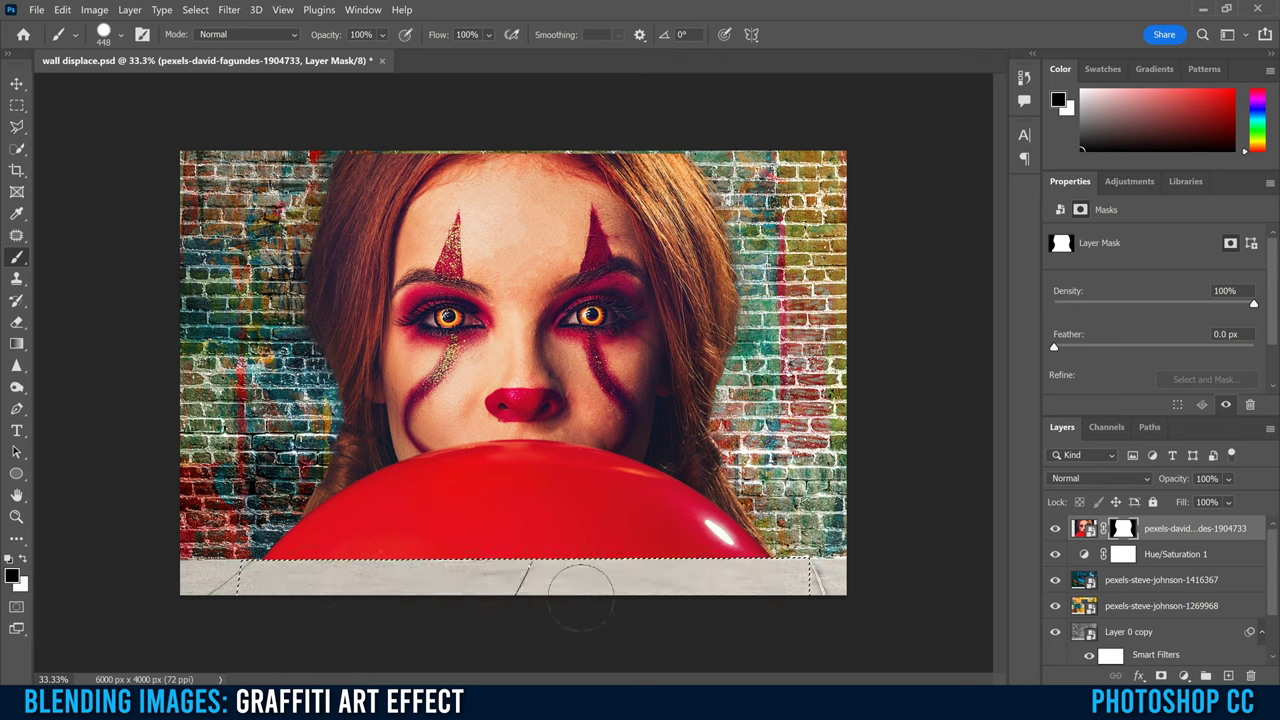
key("ctrl+d")
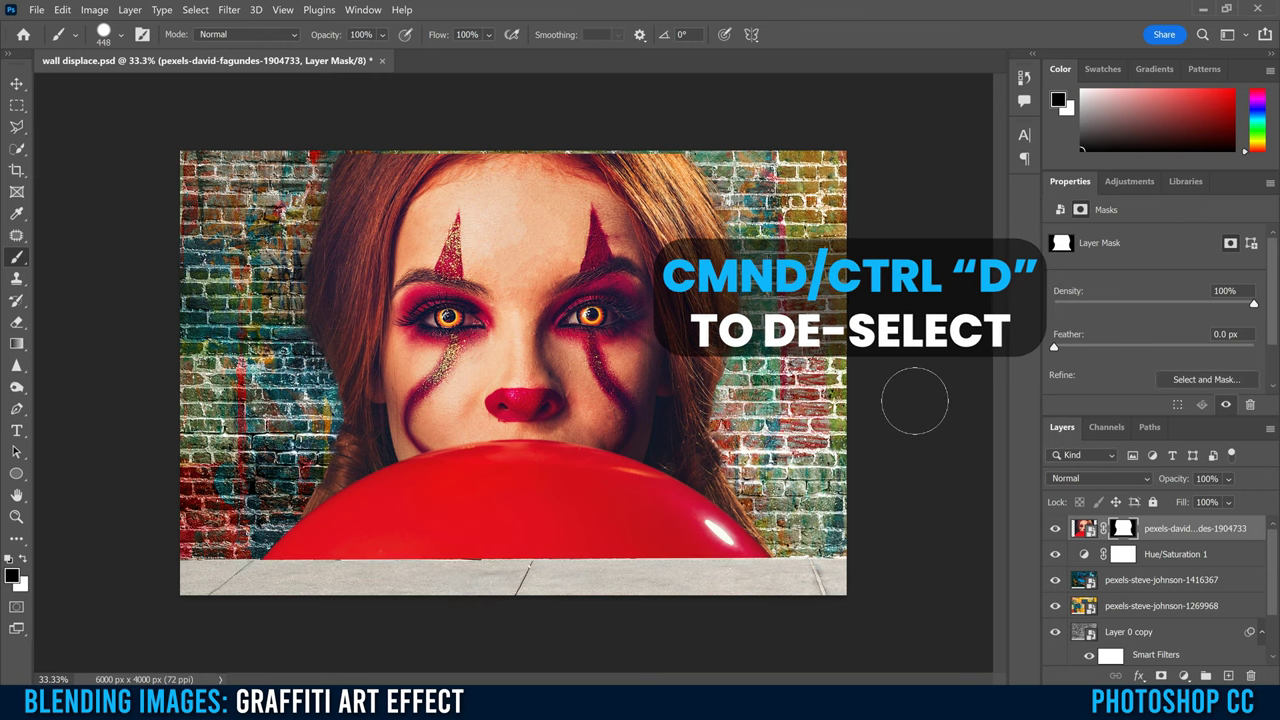
Paint white on the portrait's layer mask along the image's upper edge to restore the hidden top of the hair
left_click(21, 564)
mouse_move(365, 163)
left_mouse_down()
mouse_move(443, 138)
mouse_move(664, 150)
left_mouse_up()
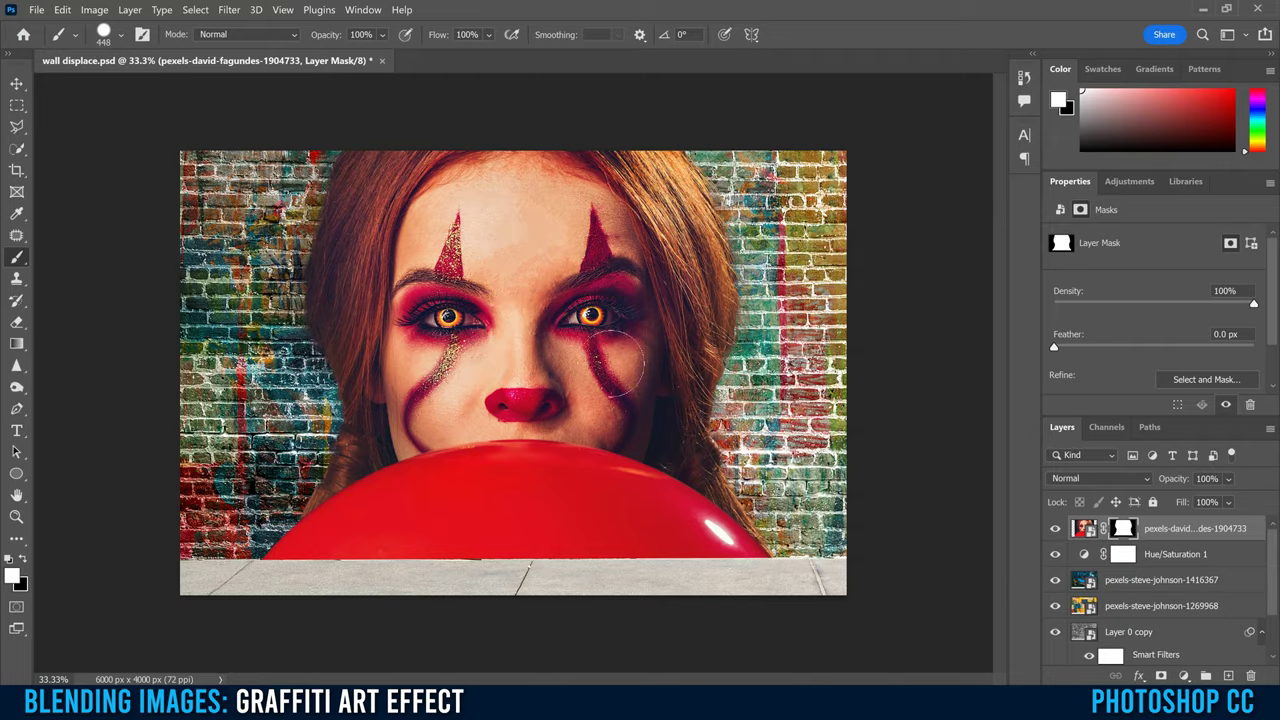
Apply the Filter Gallery's Poster Edges effect to the portrait with Edge Thickness 0, Edge Intensity 0 and Posterization 1
left_click(1085, 529)
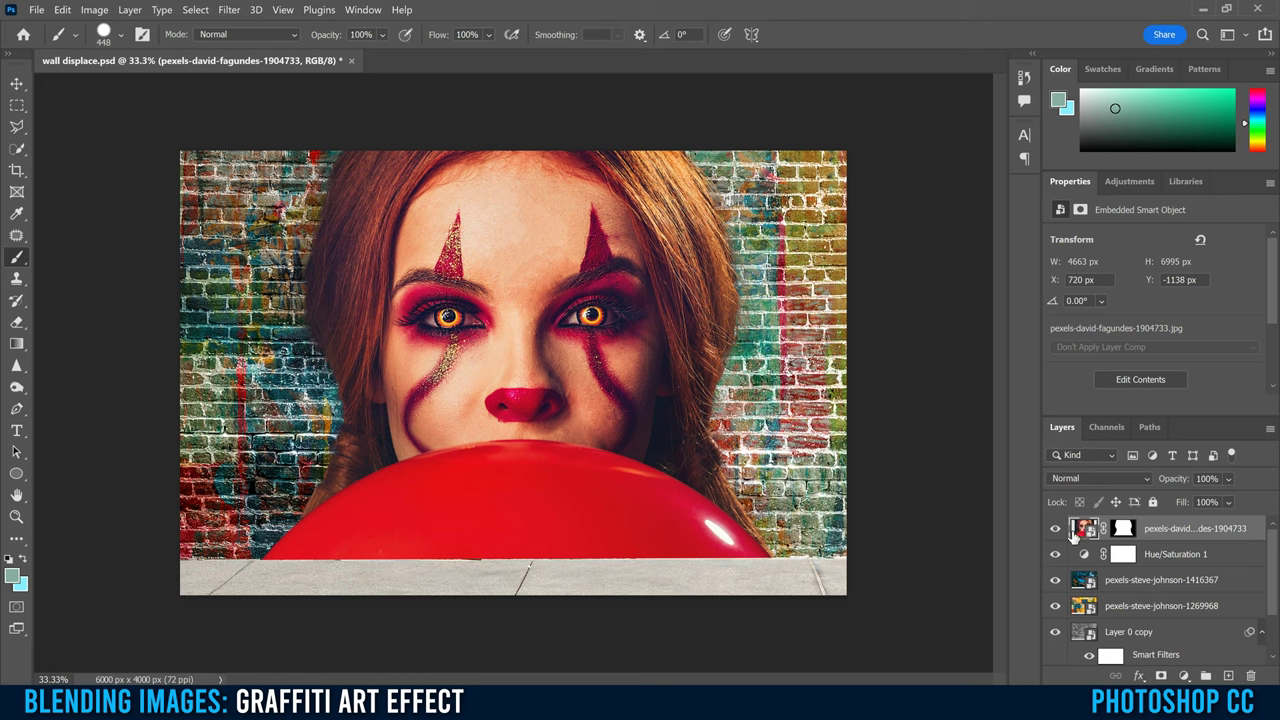
left_click(227, 9)
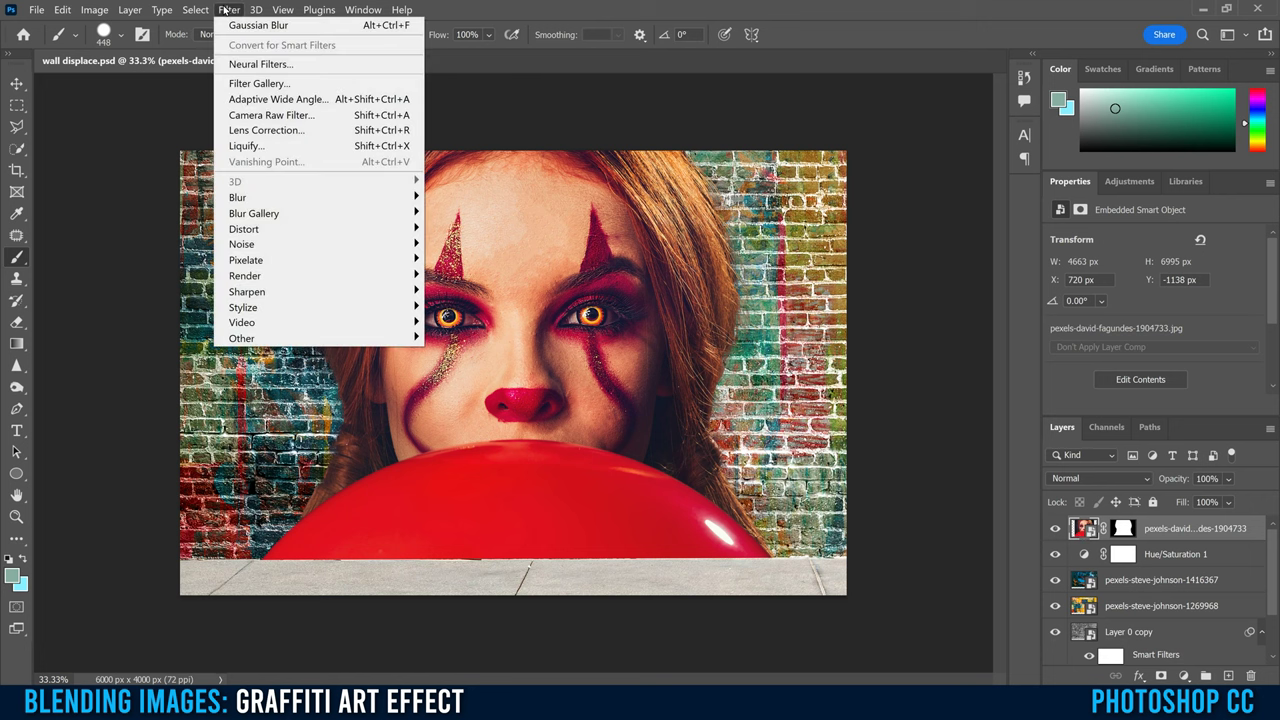
left_click(258, 84)
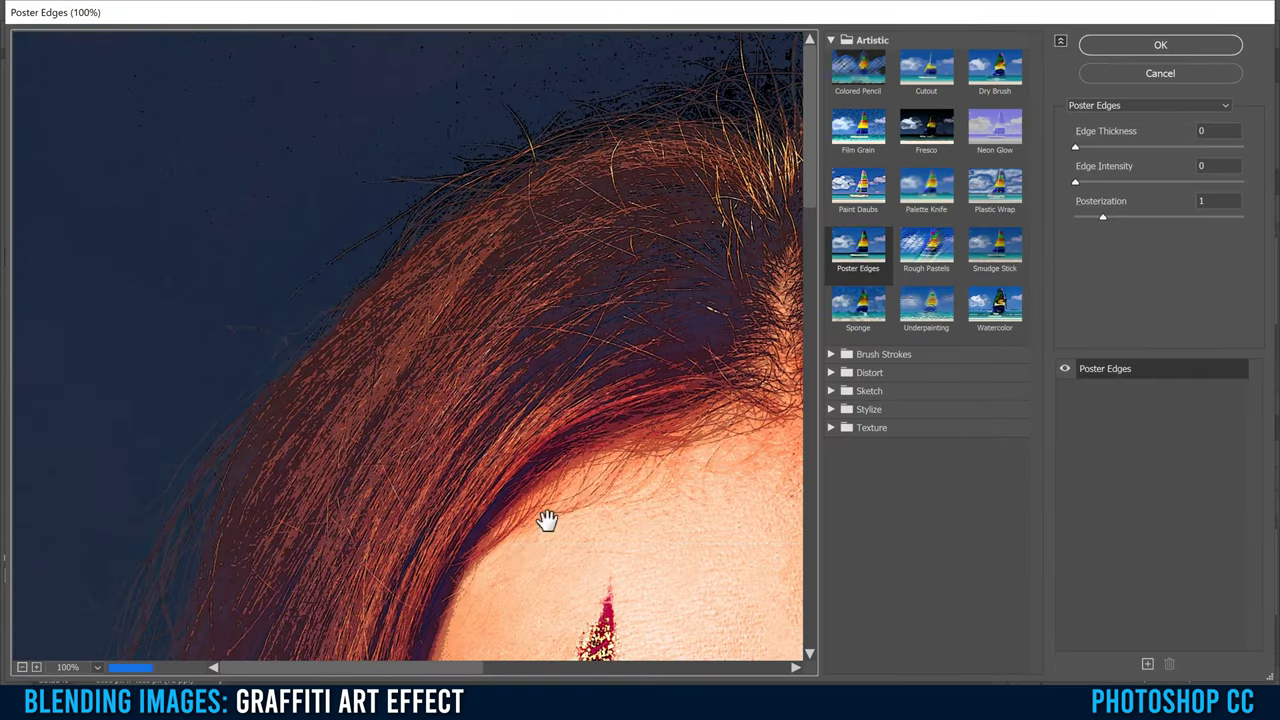
left_click(97, 667)
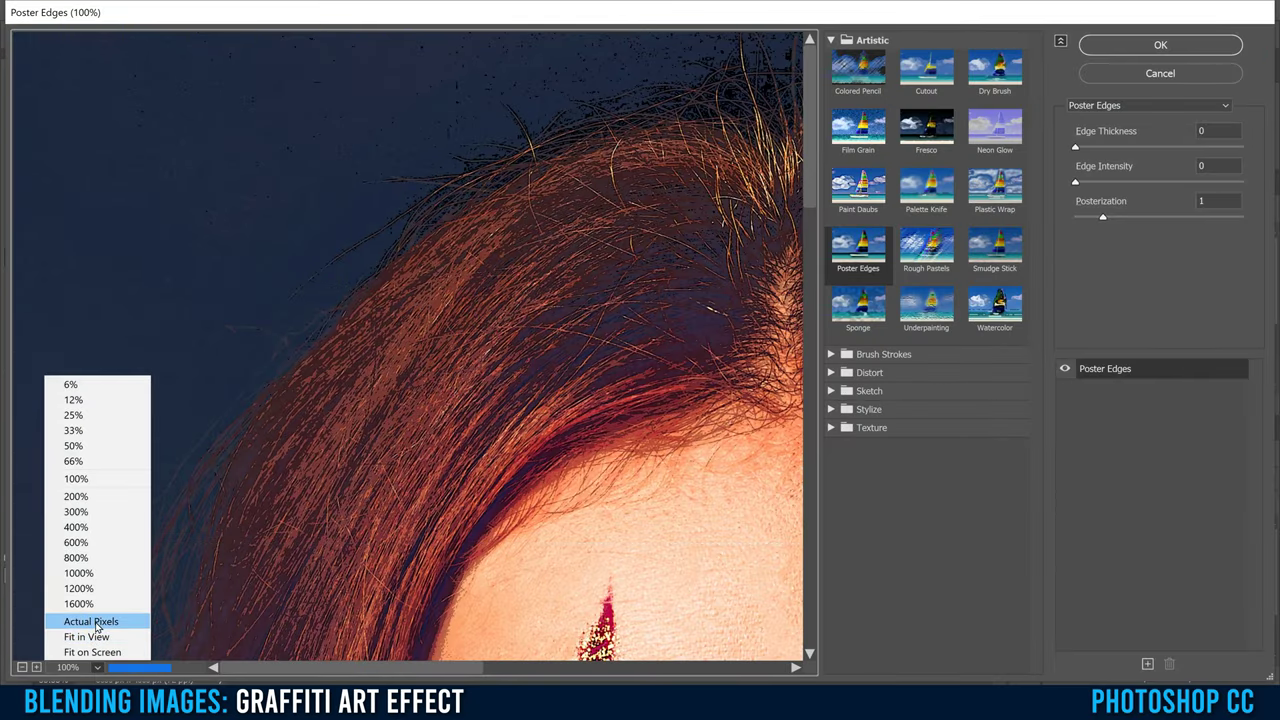
left_click(90, 637)
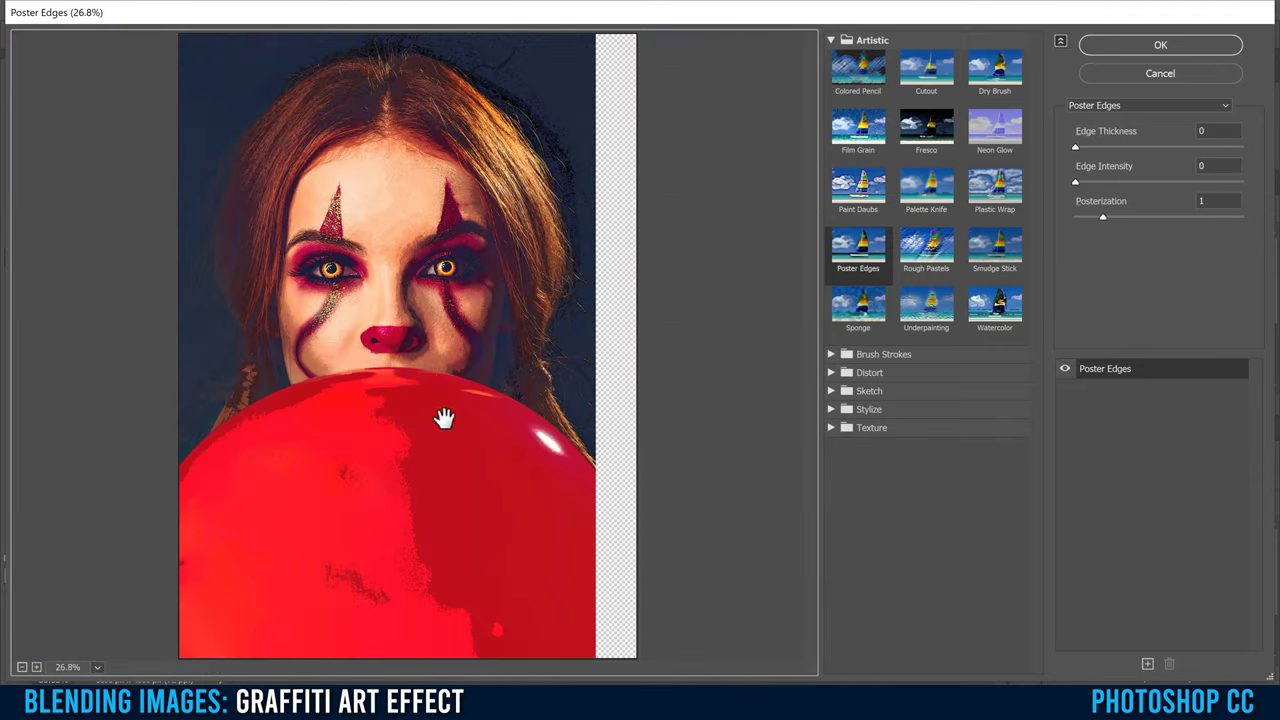
left_click(995, 76)
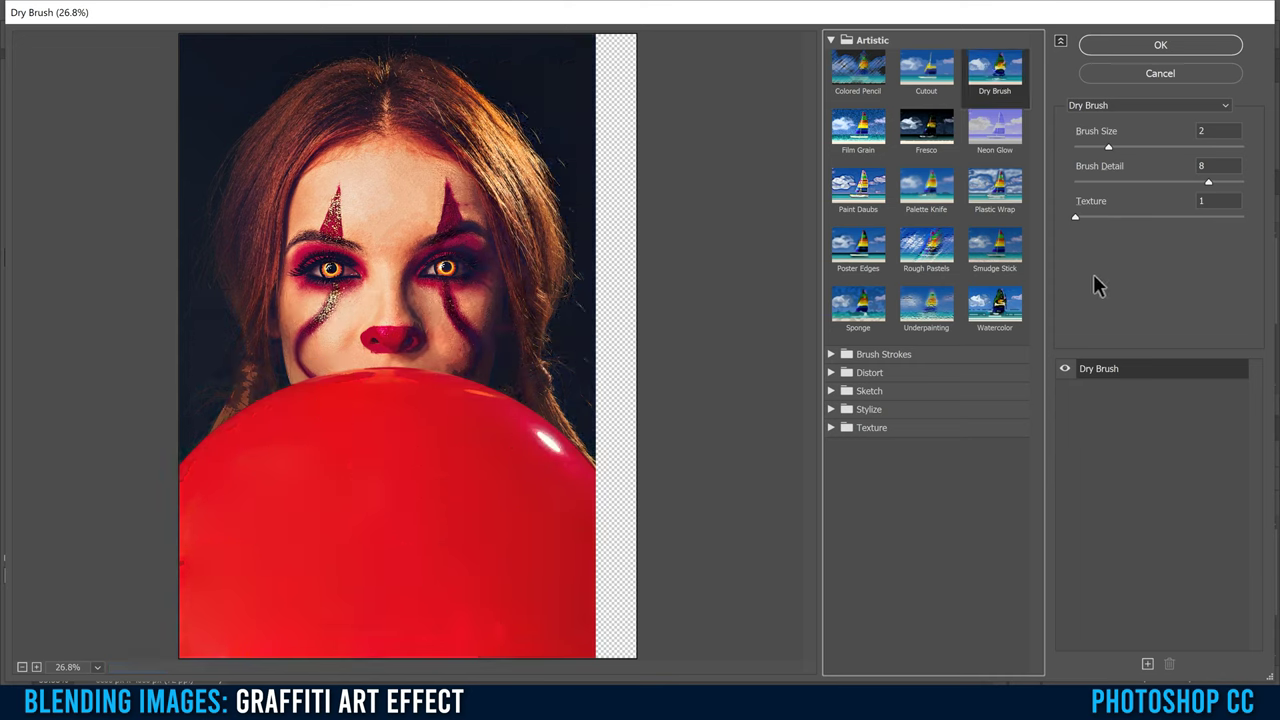
left_click(852, 255)
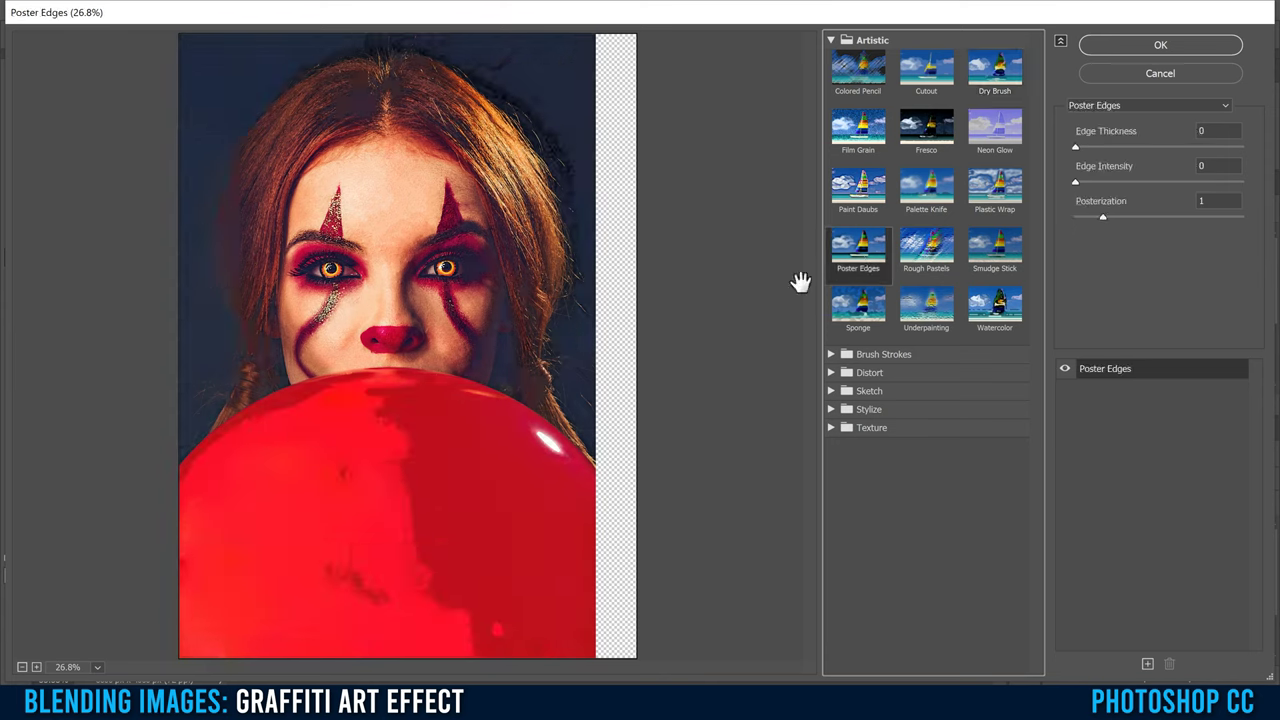
left_click(1075, 147)
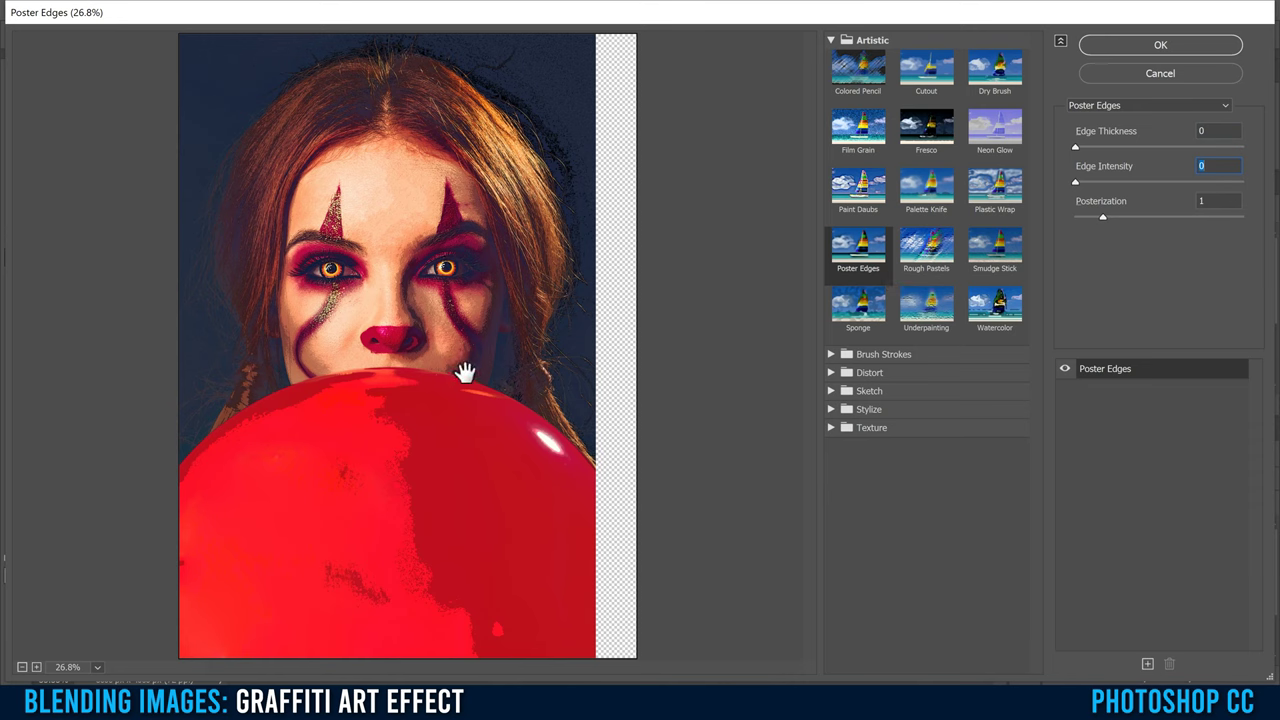
left_click(1145, 44)
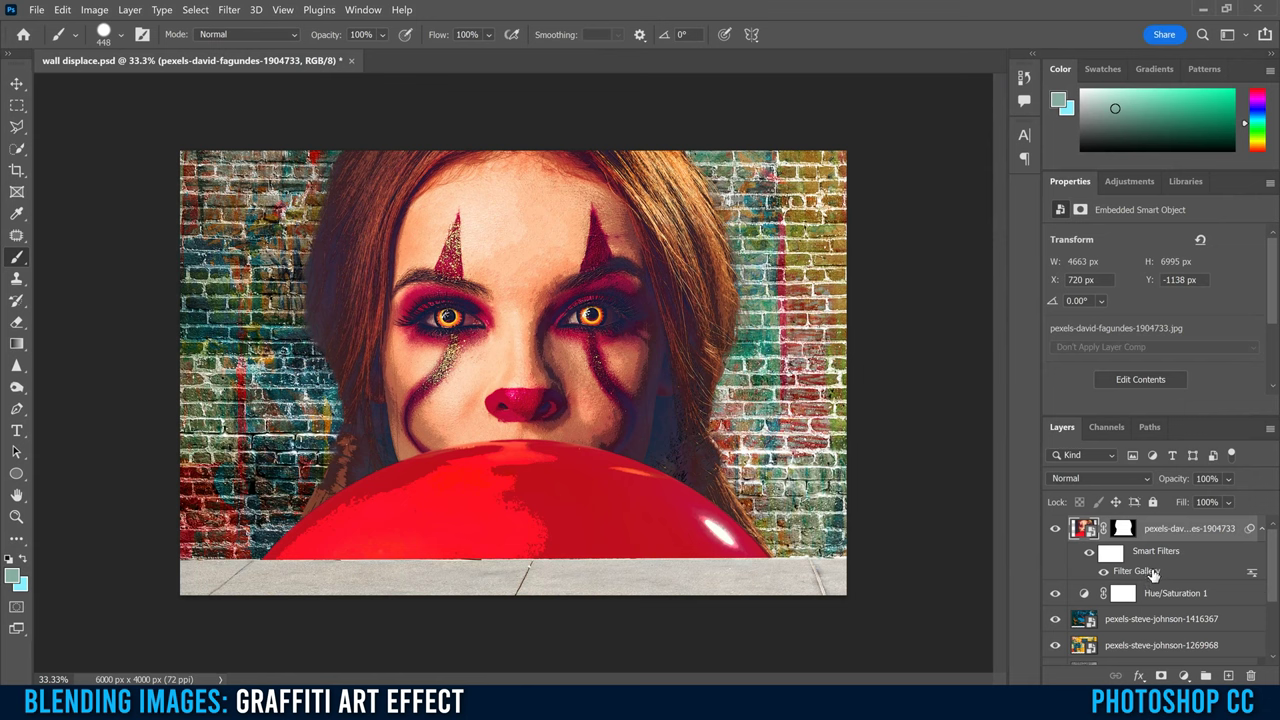
Apply Oil Paint to the portrait with Stylization around 8.3, Cleanliness 9.1, Scale 0.1, Bristle Detail 0 and Lighting off
left_click(228, 12)
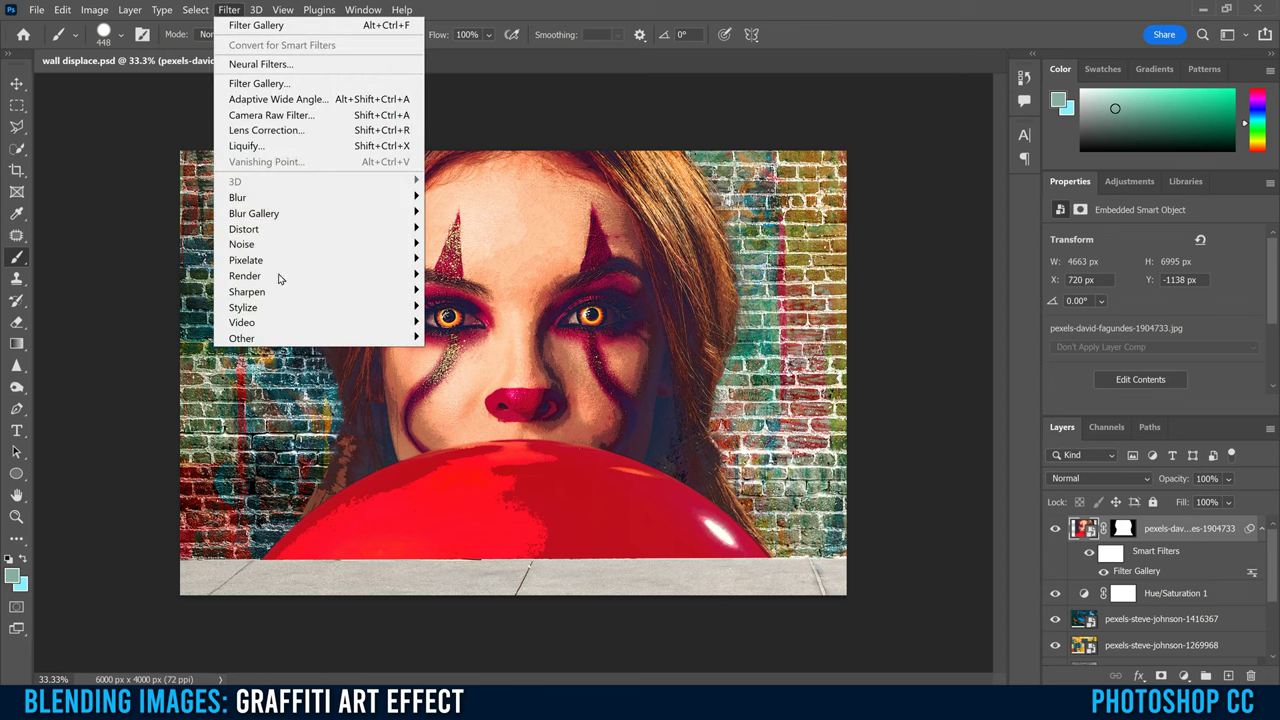
mouse_move(285, 314)
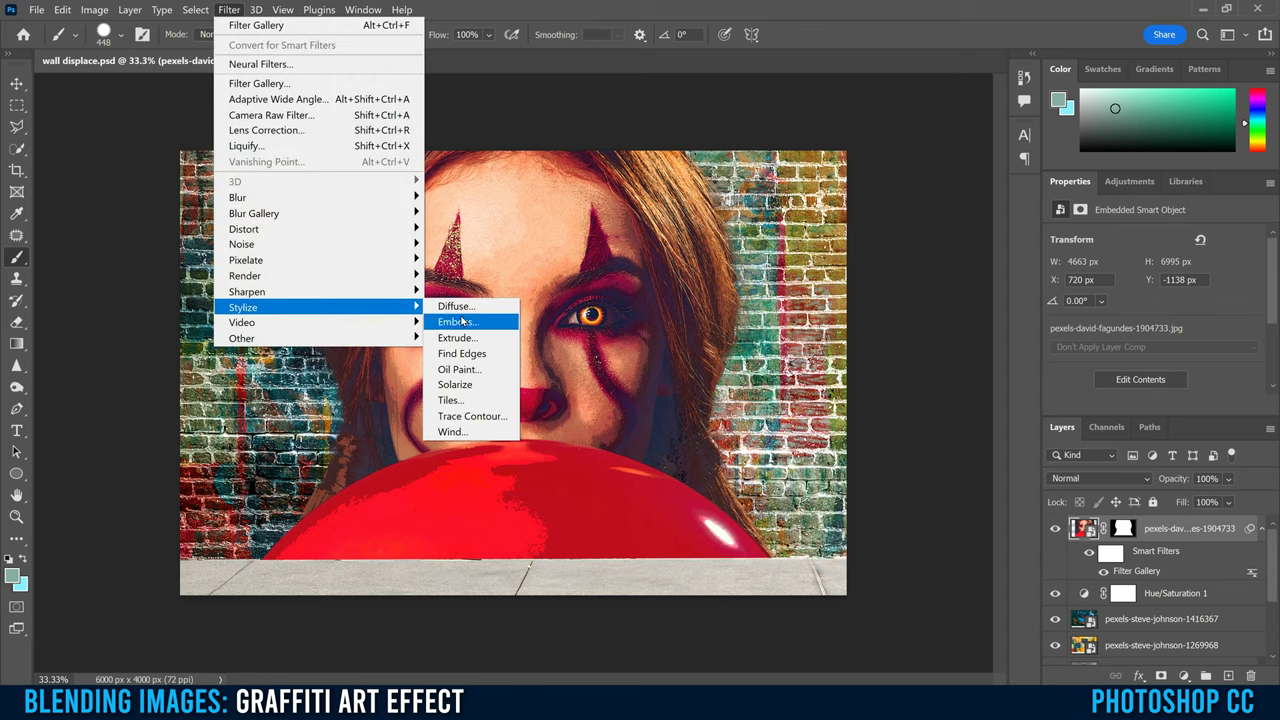
left_click(458, 369)
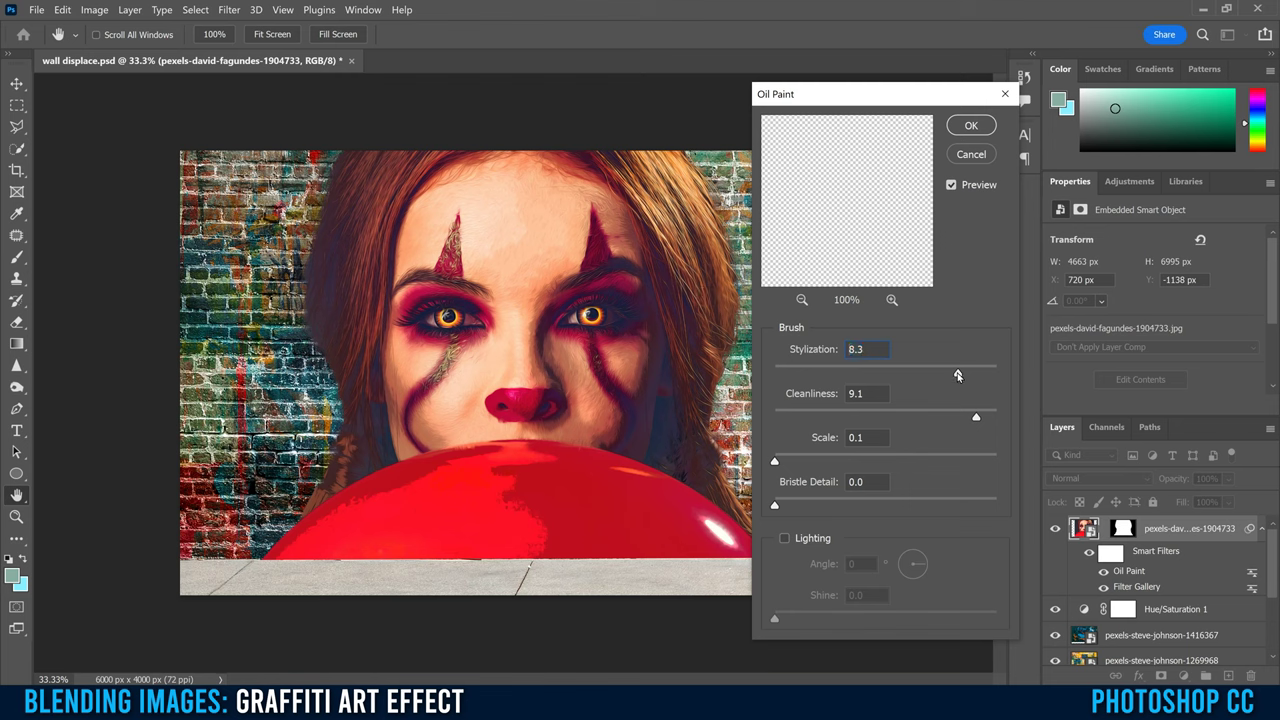
key("Tab")
key("shift+Tab")
key("Up")
key("Up")
left_click(968, 127)
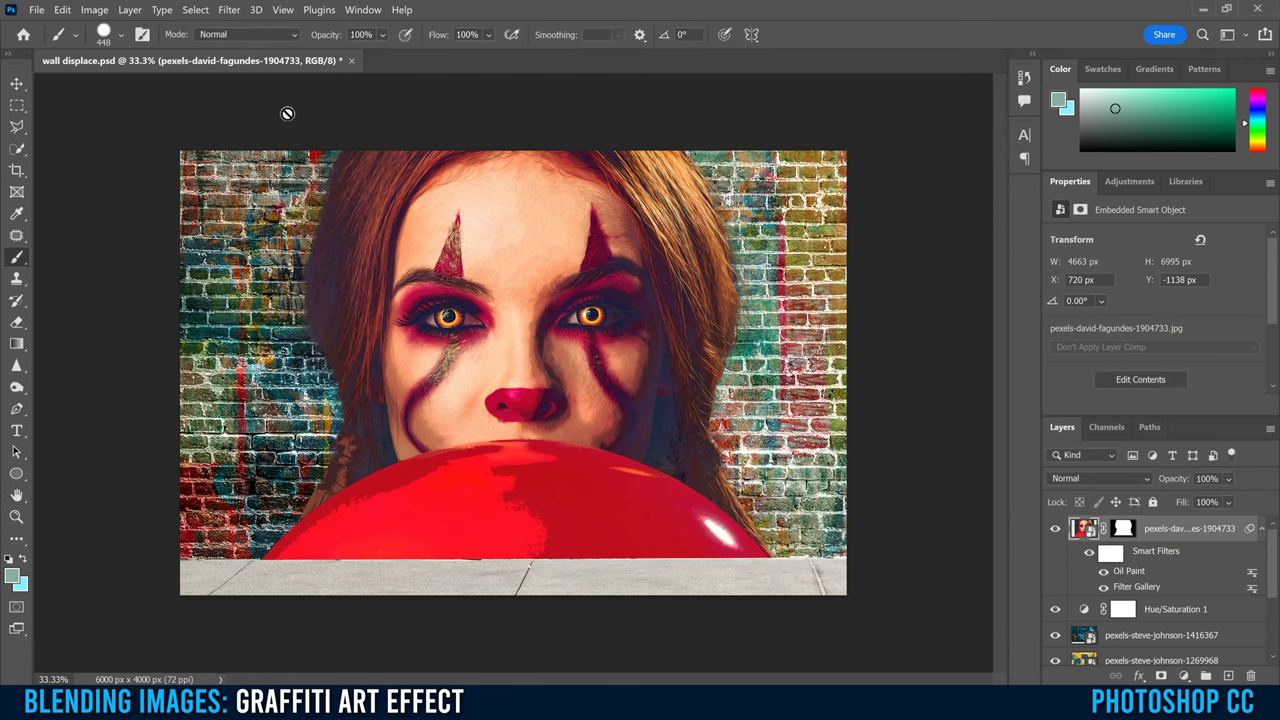
Apply a Surface Blur to the portrait with a radius of 34 pixels and a threshold of 24 levels
left_click(224, 9)
mouse_move(300, 197)
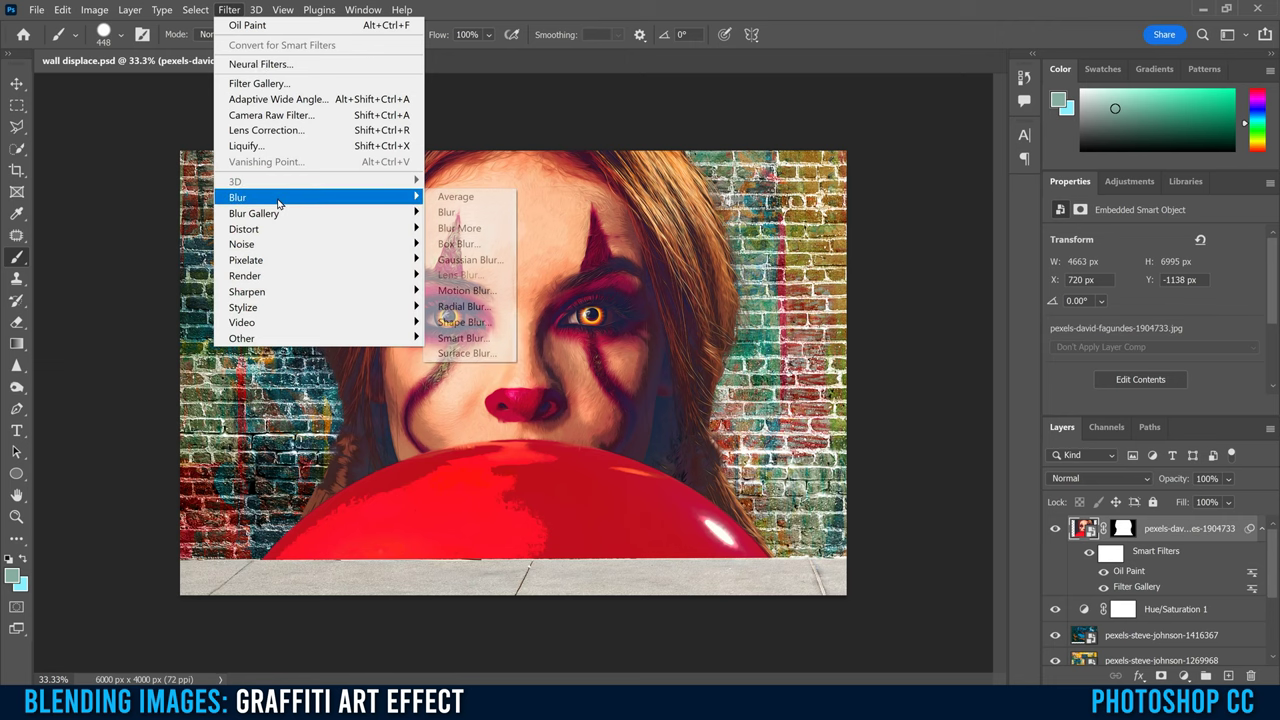
left_click(465, 353)
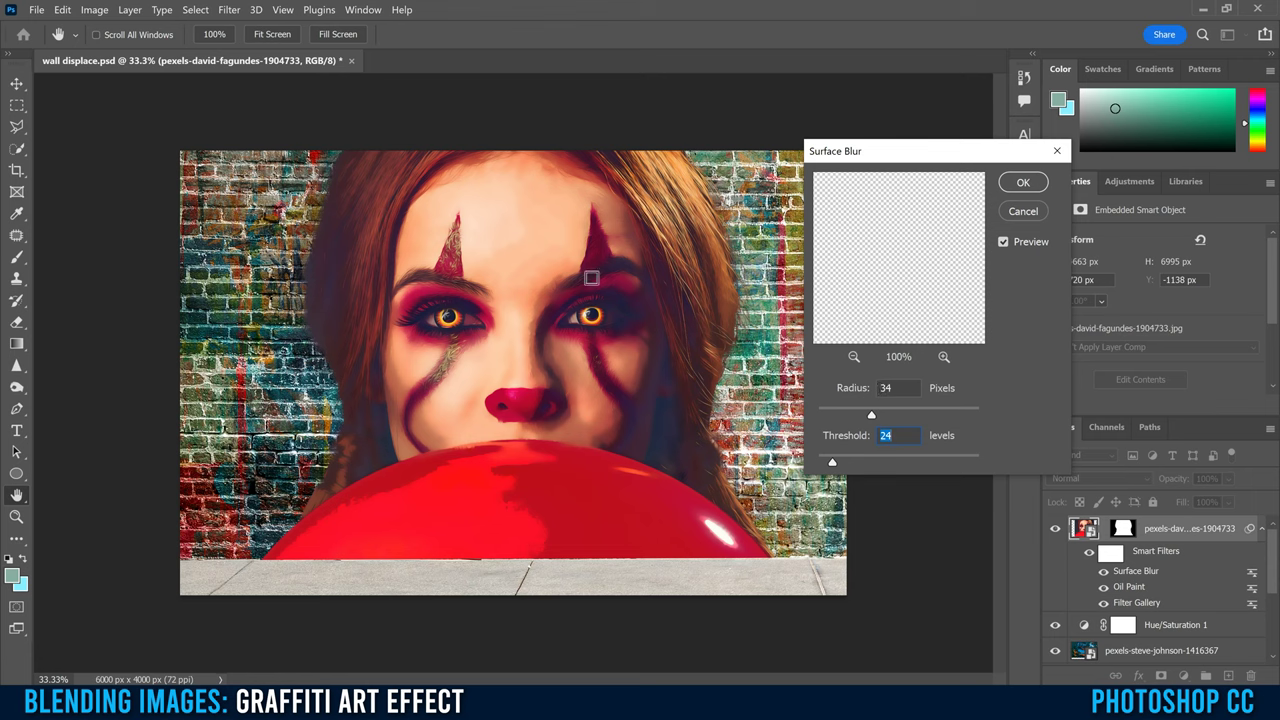
left_click(1021, 184)
key("b")
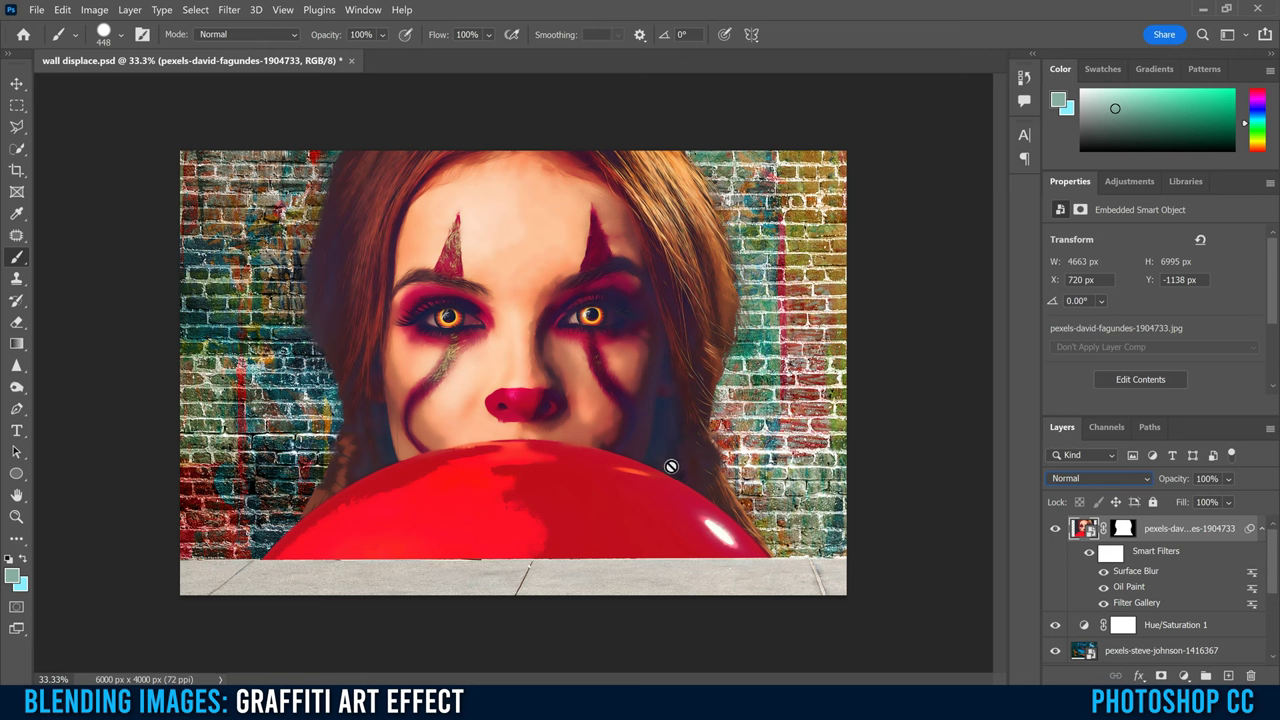
Displace the portrait with the "wall displace" map, using scales of 10, Stretch To Fit and Repeat Edge Pixels
left_click(232, 10)
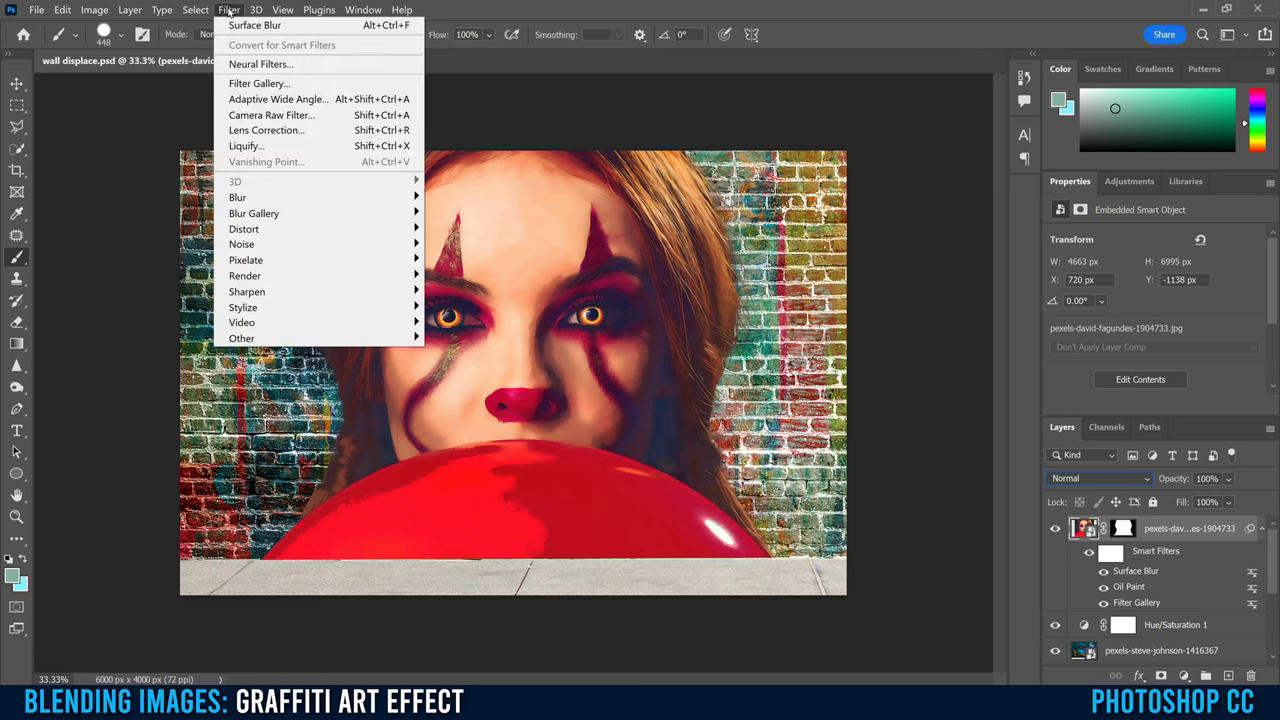
mouse_move(250, 229)
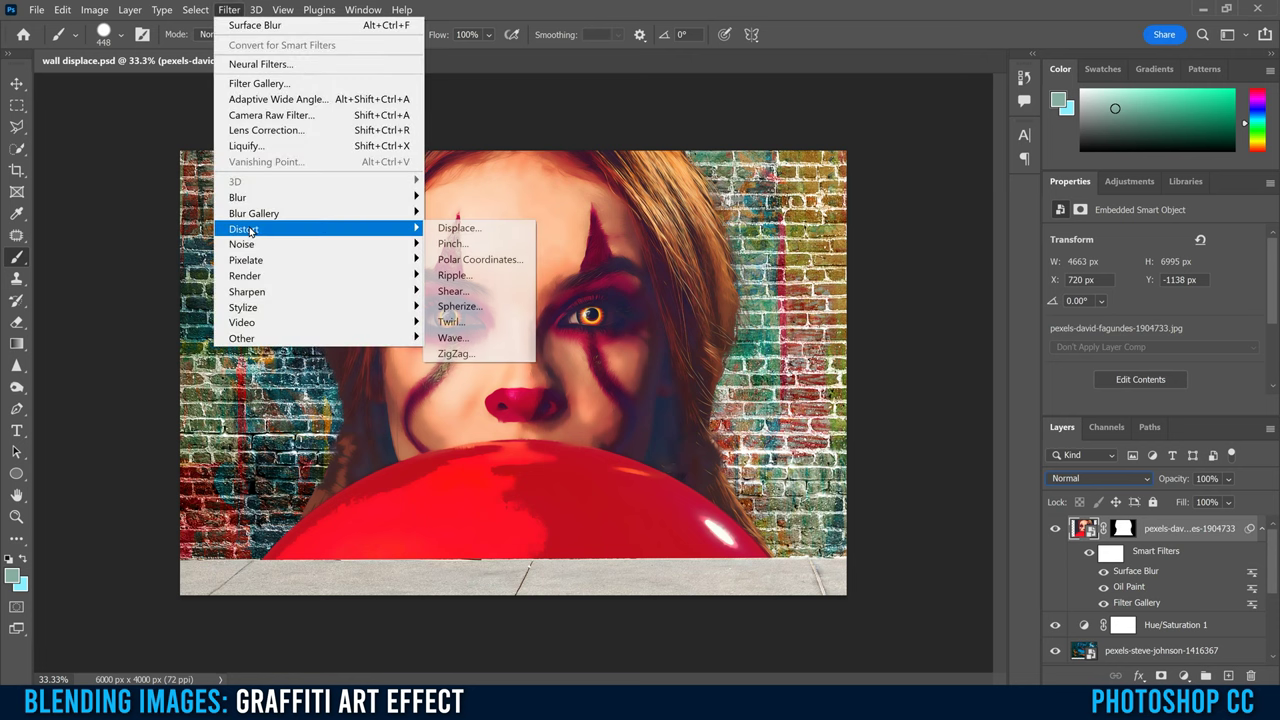
left_click(456, 228)
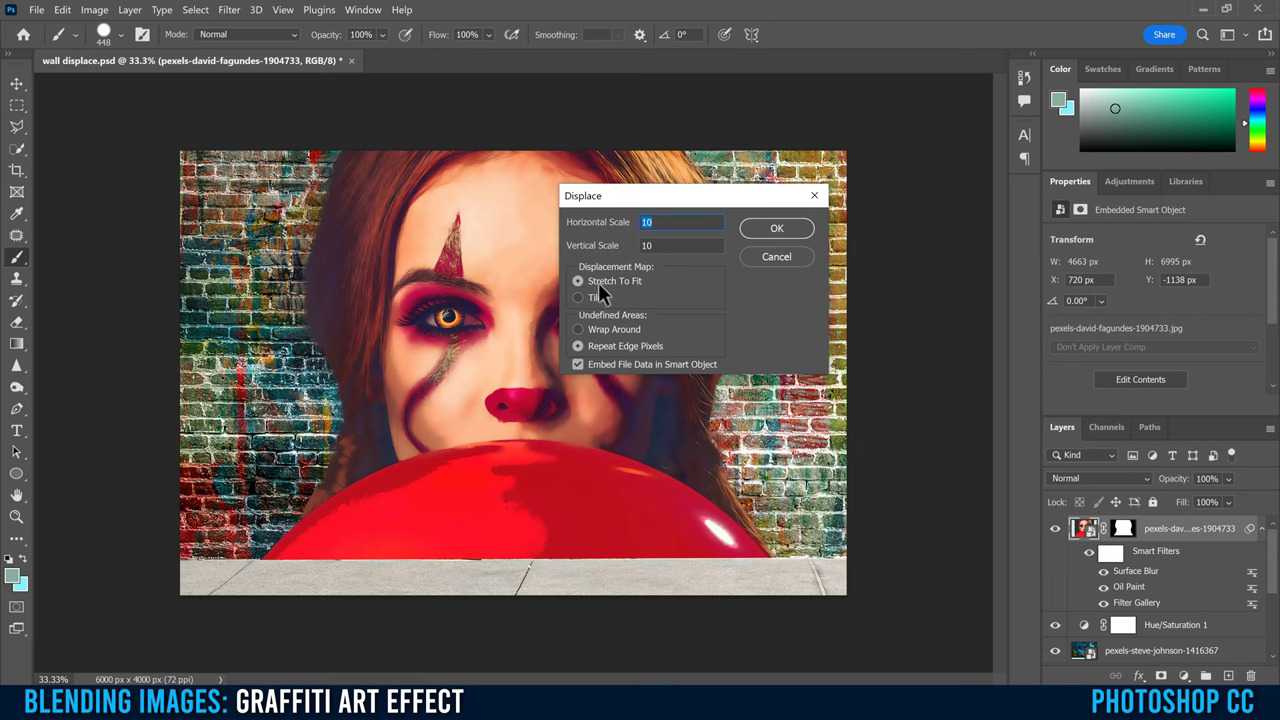
left_click(777, 232)
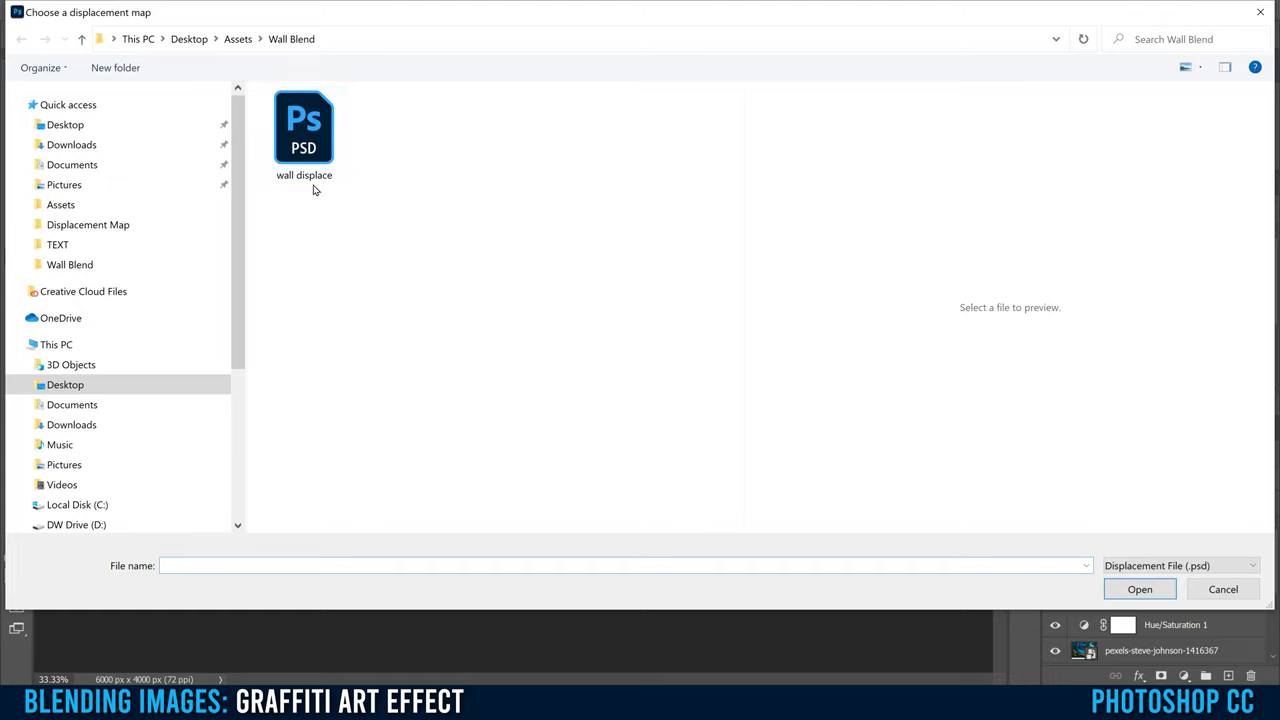
double_click(301, 137)
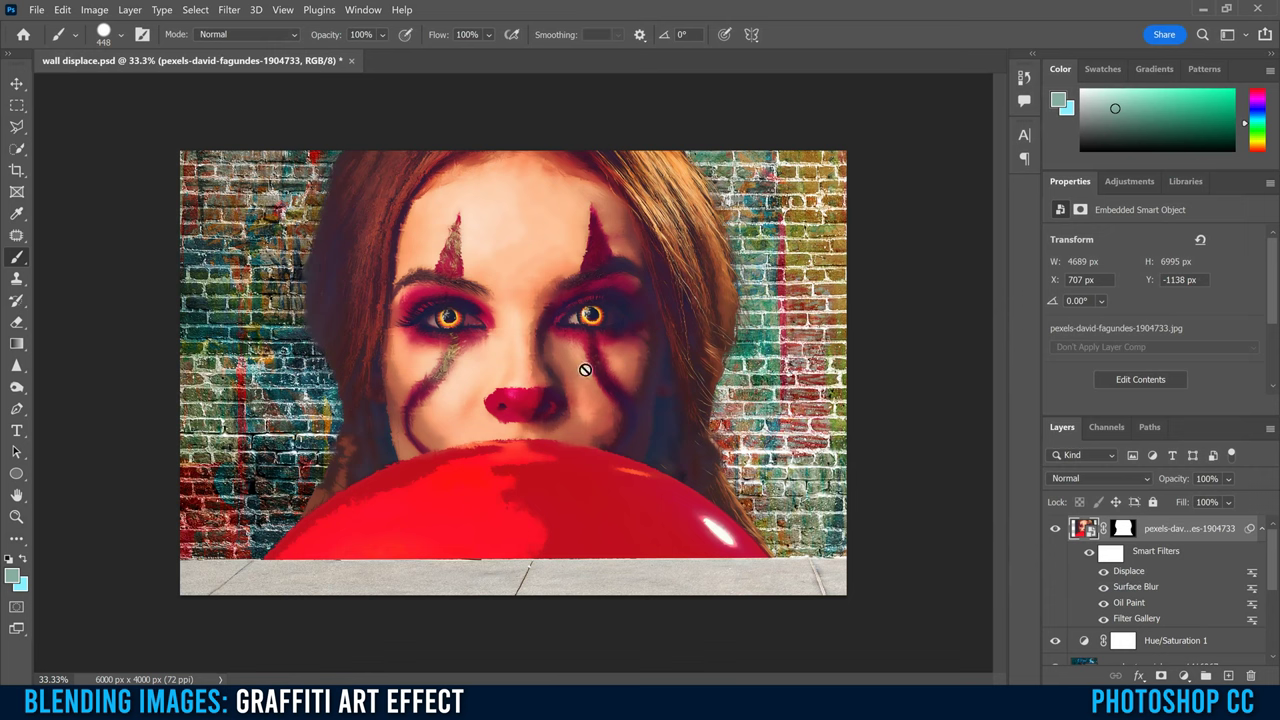
Set the portrait layer's blend mode to Hard Light
left_click(1096, 482)
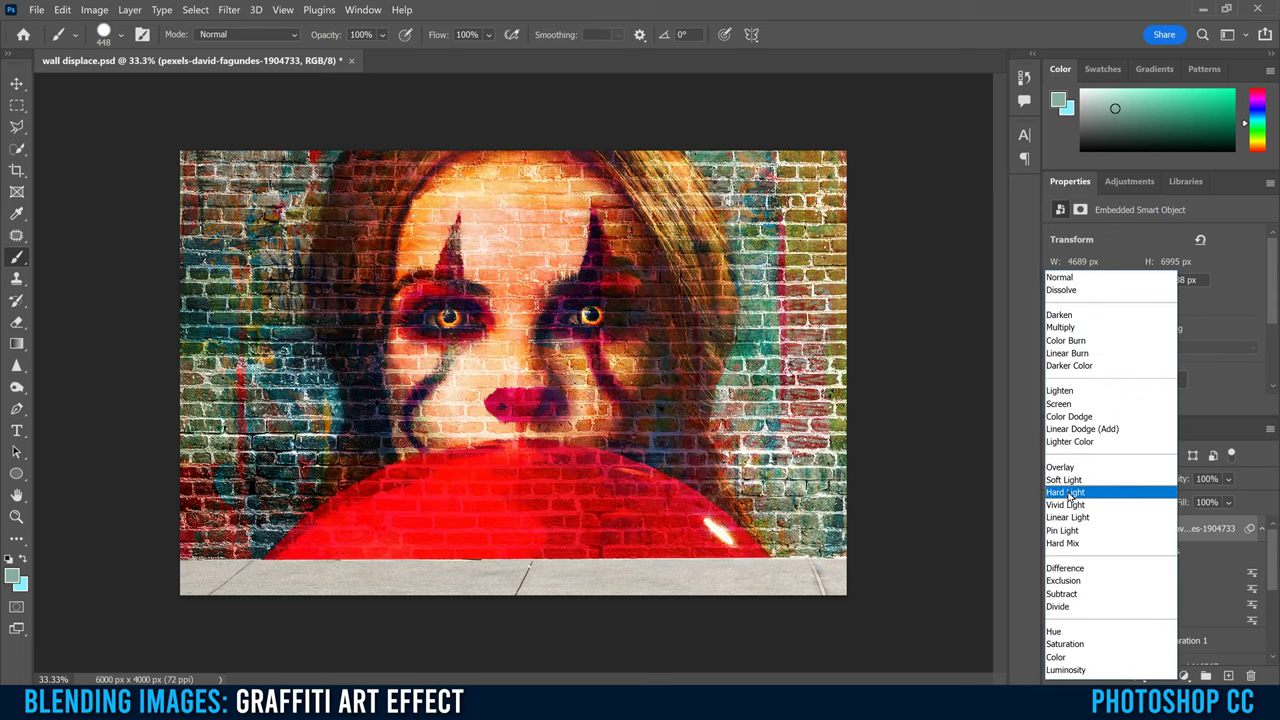
left_click(1068, 494)
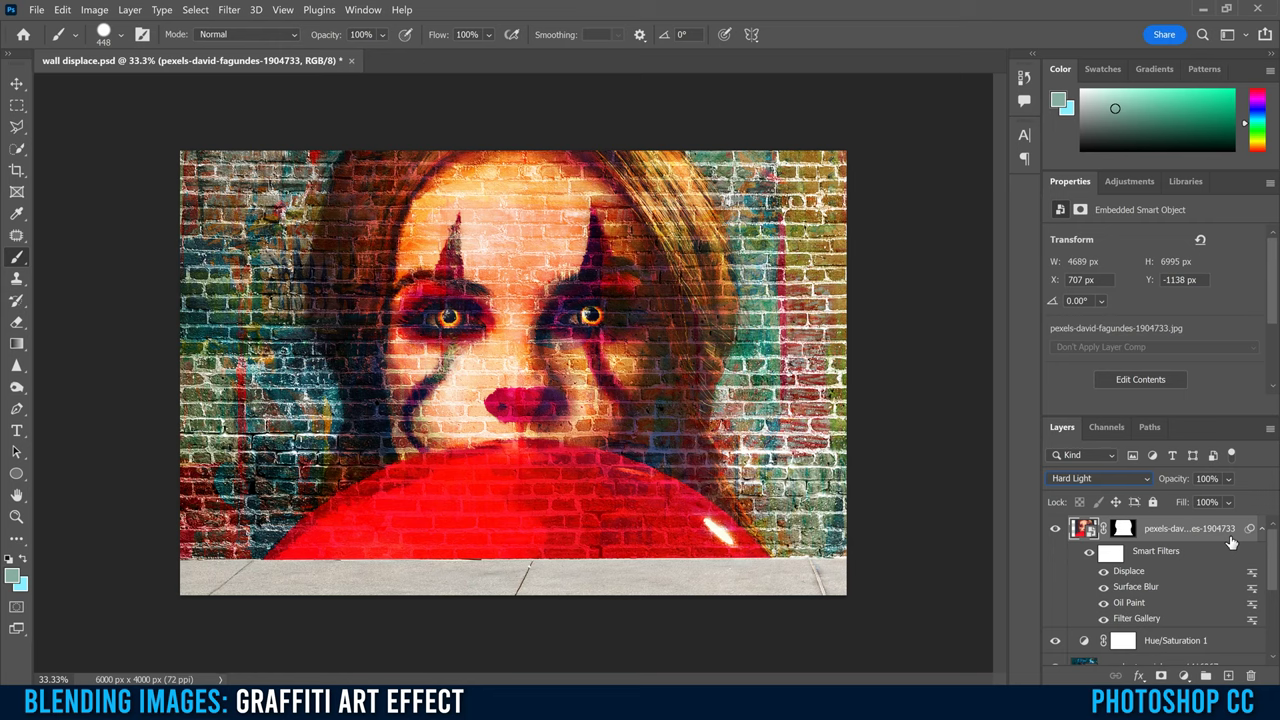
In the portrait's Blending Options, split the Blend If Underlying Layer black slider to 0/47
right_click(1230, 541)
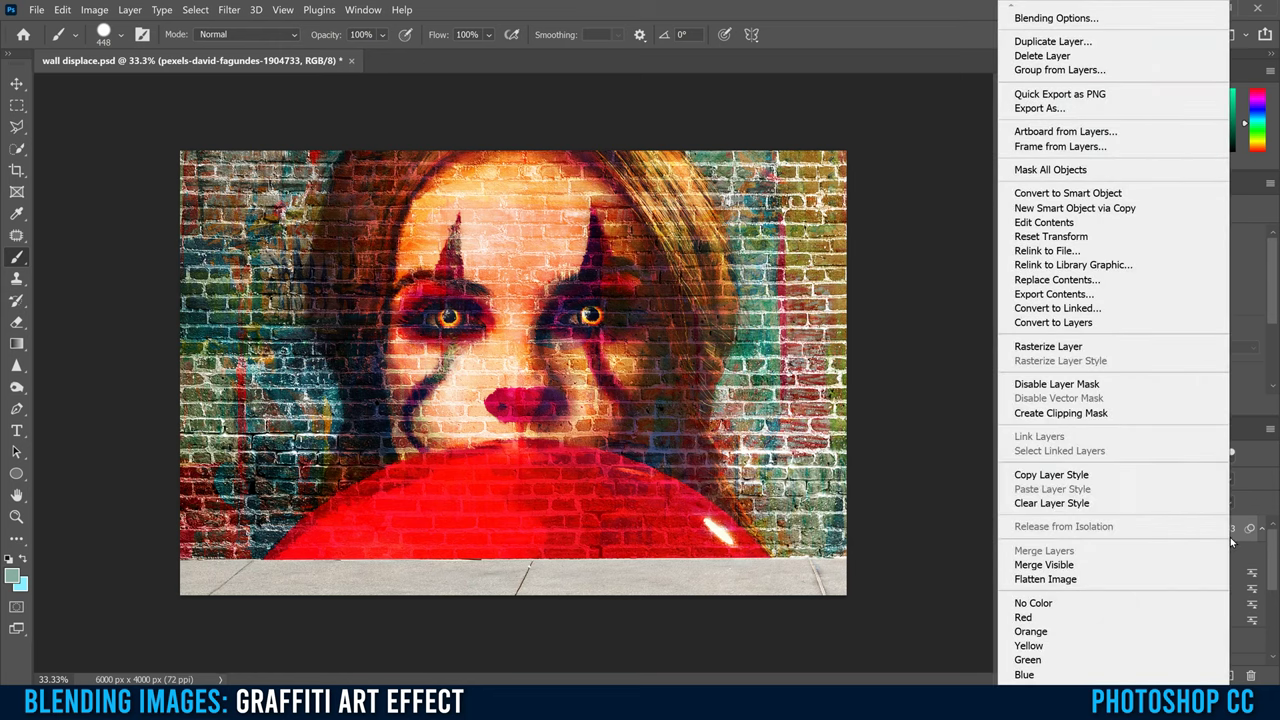
left_click(1057, 18)
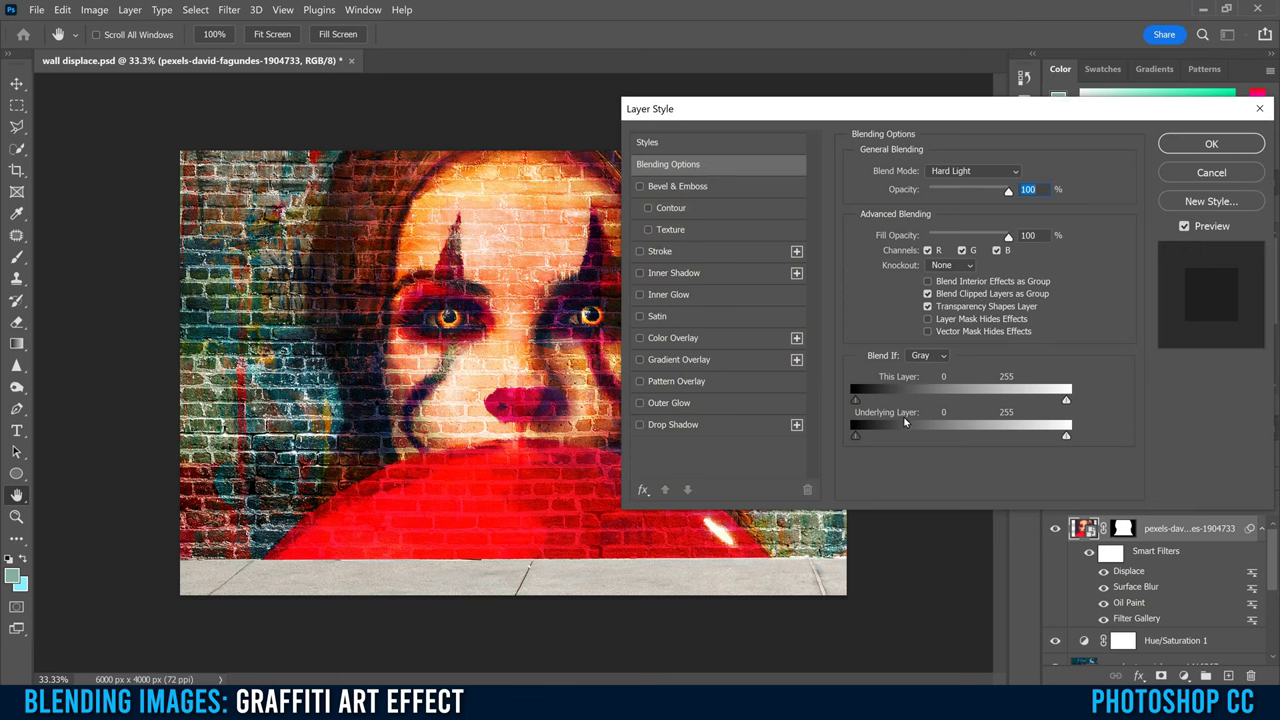
mouse_move(878, 437)
left_mouse_down()
mouse_move(942, 438)
mouse_move(849, 437)
mouse_move(908, 438)
mouse_move(860, 439)
left_mouse_up()
key("alt")
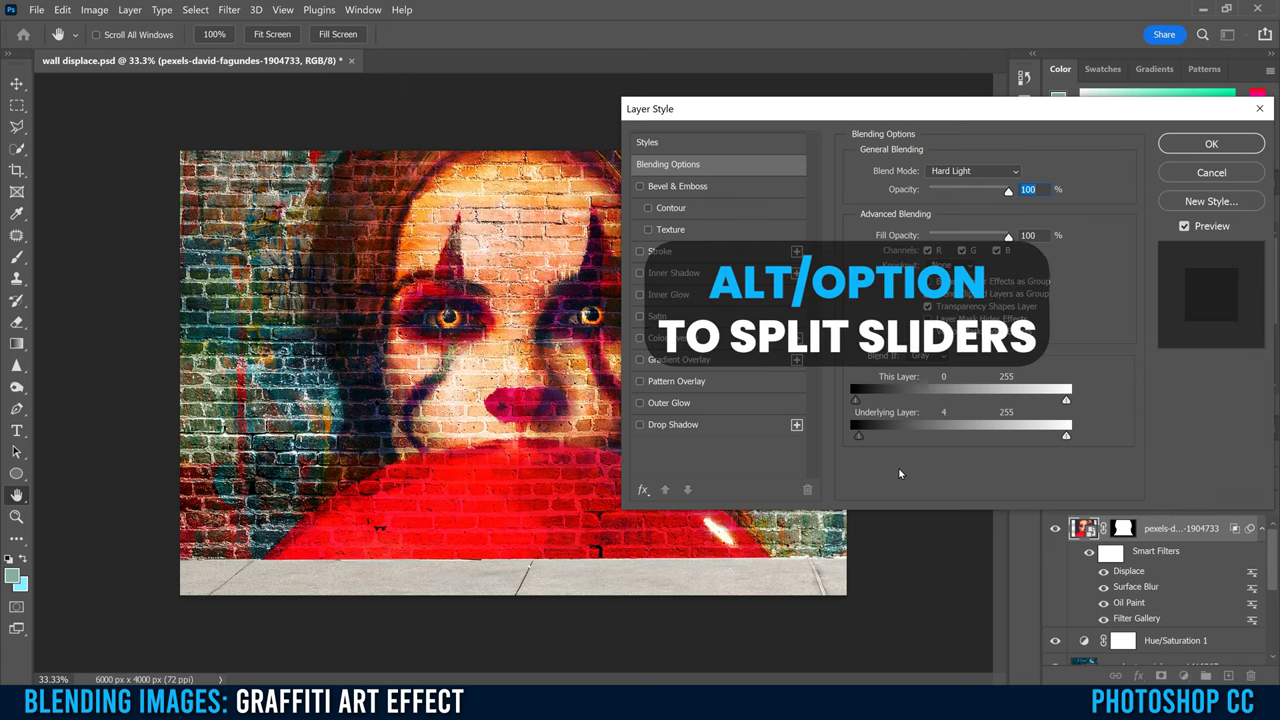
mouse_move(864, 438)
left_mouse_down()
mouse_move(905, 440)
mouse_move(853, 443)
left_mouse_up()
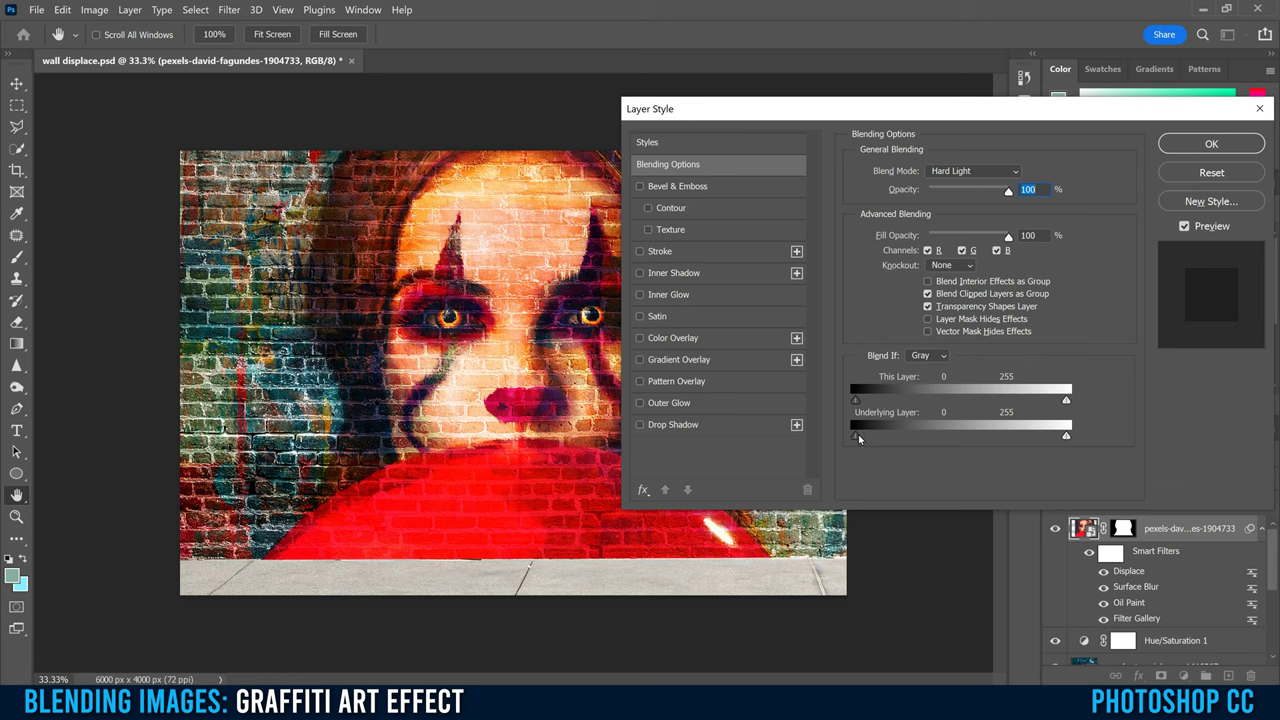
left_click_drag(863, 440, 886, 440)
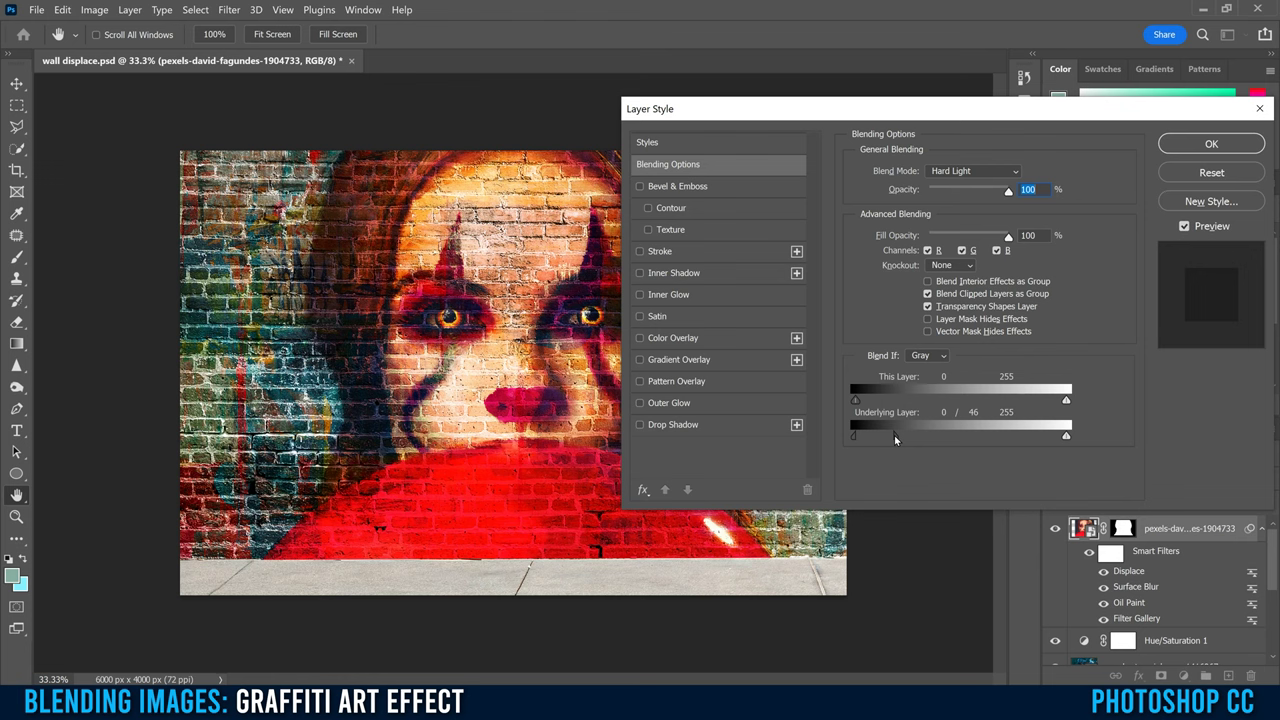
left_click_drag(895, 439, 896, 439)
Split the Underlying Layer white slider to 249/255, widen the black split to 0/63, and apply the blending options
key("alt")
left_click_drag(1066, 440, 953, 445)
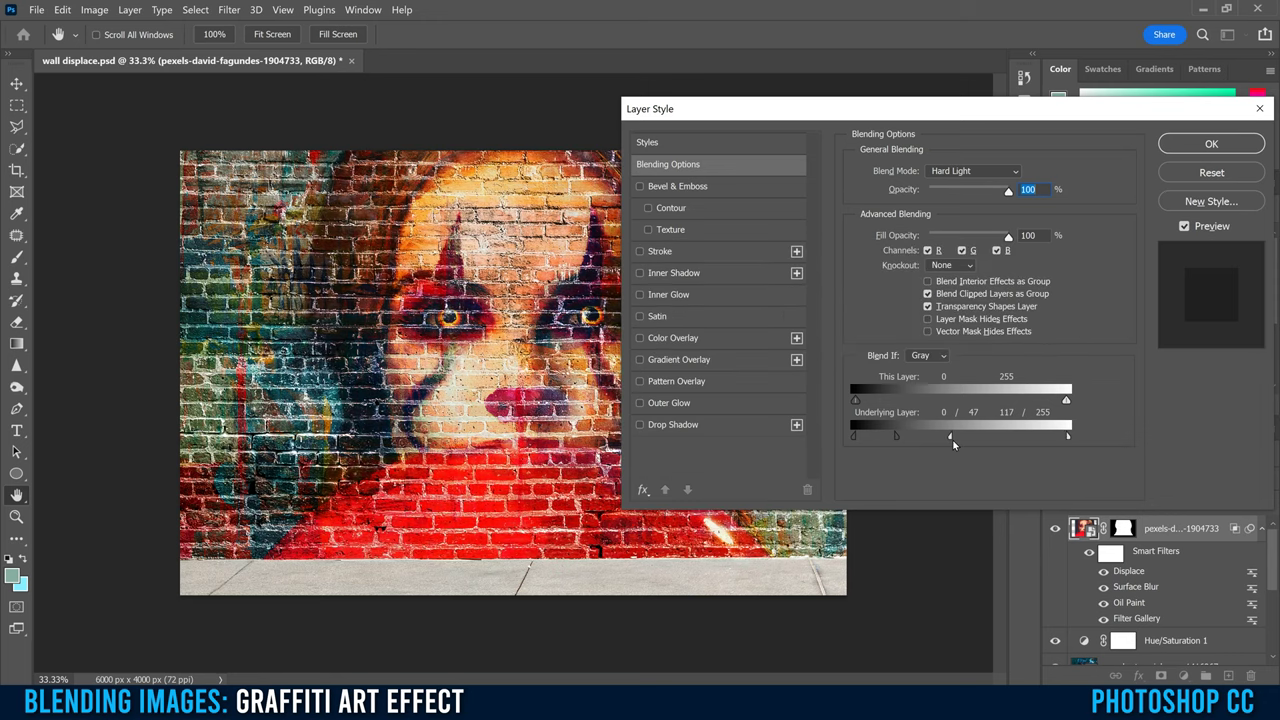
left_click_drag(958, 442, 1057, 438)
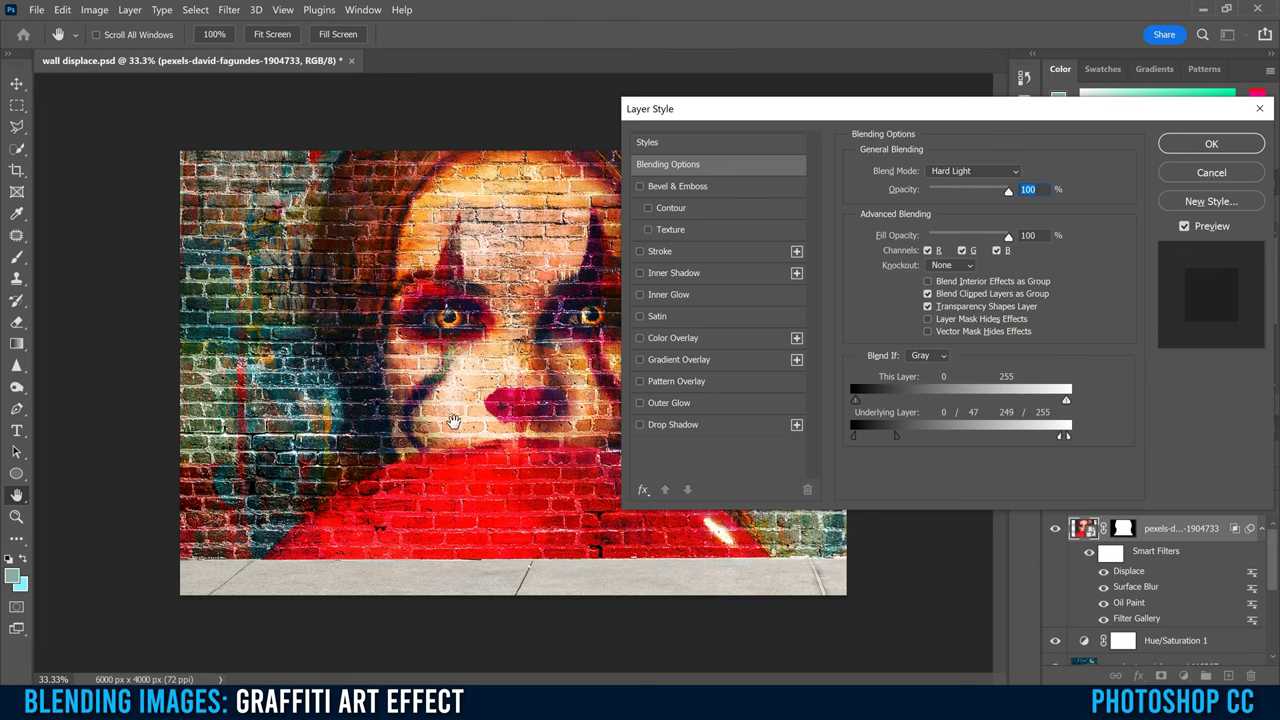
key("alt")
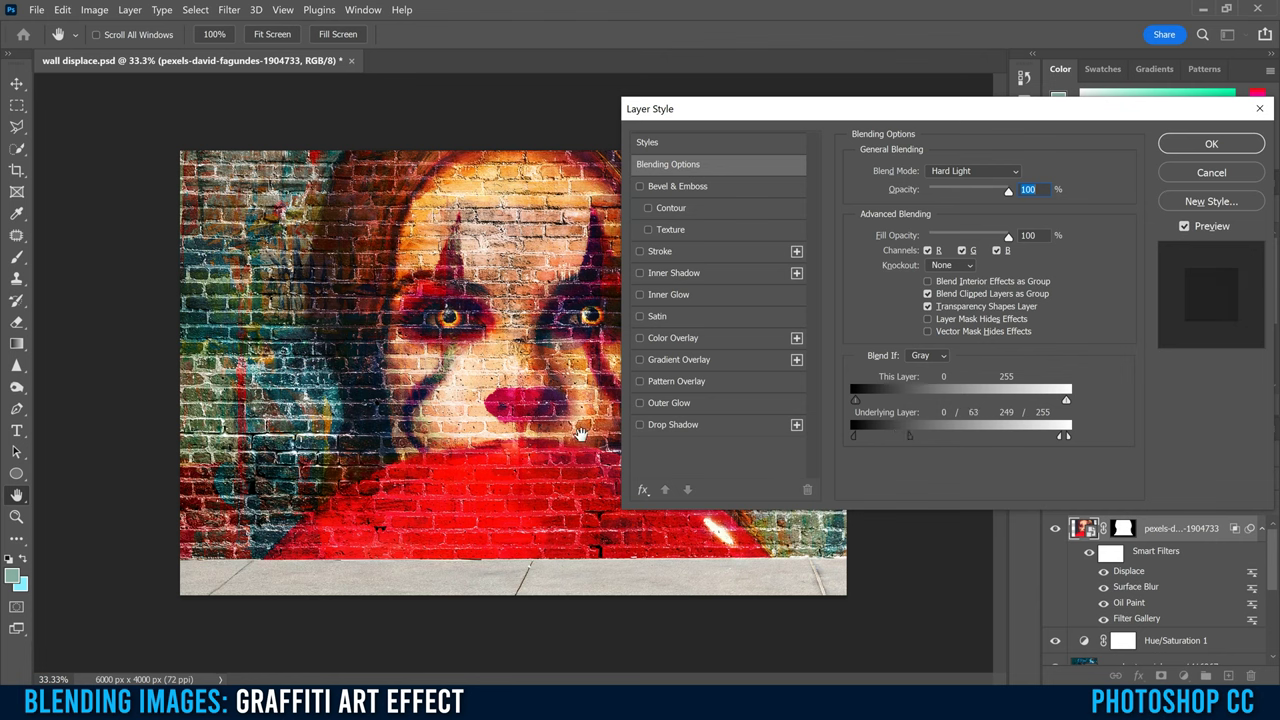
left_click(1213, 150)
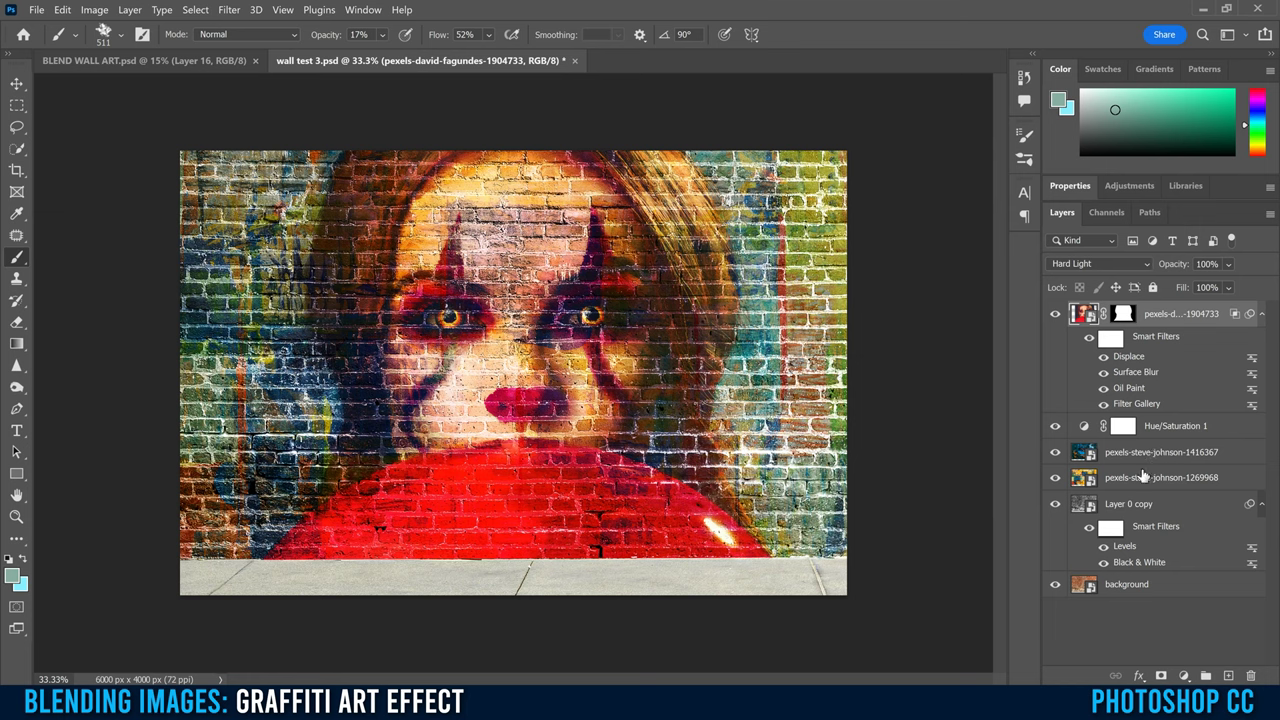
Toggle the pexels-steve-johnson-1416367 painting off and on, and lower the pexels-steve-johnson-1269968 painting layer's opacity to 47%
left_click(1056, 456)
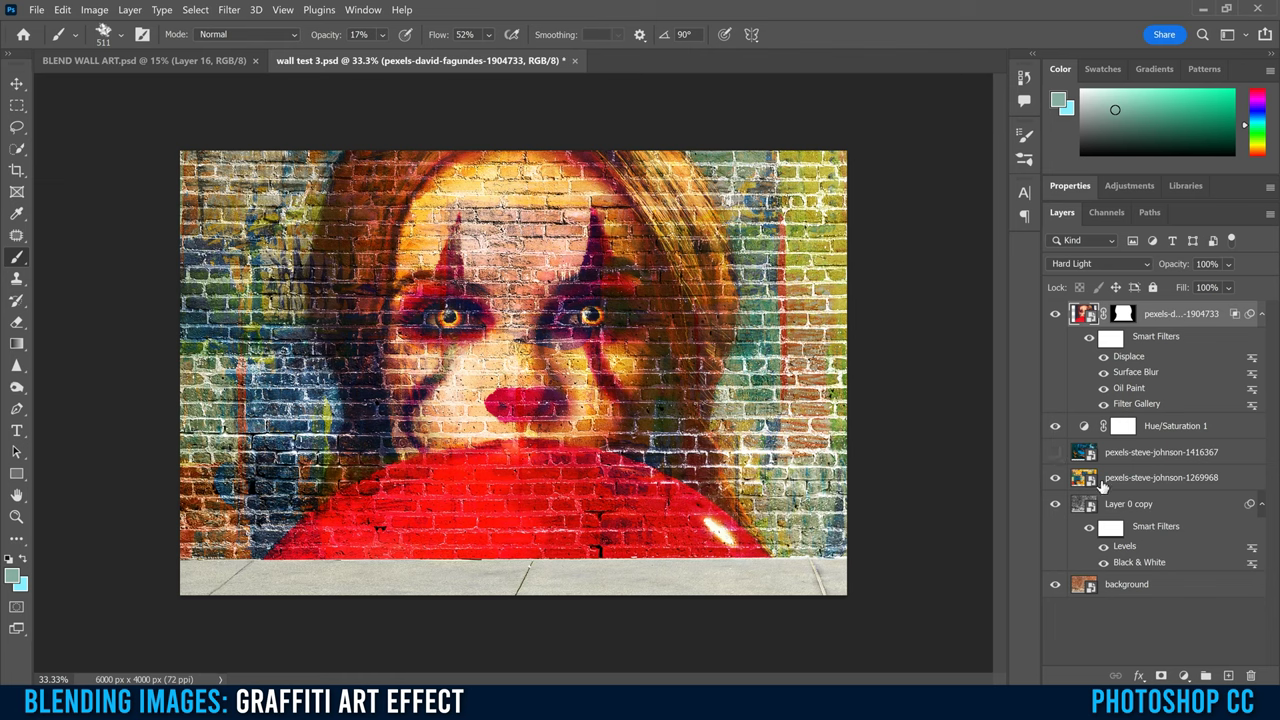
left_click(1055, 455)
left_click(1120, 458)
left_click(1229, 264)
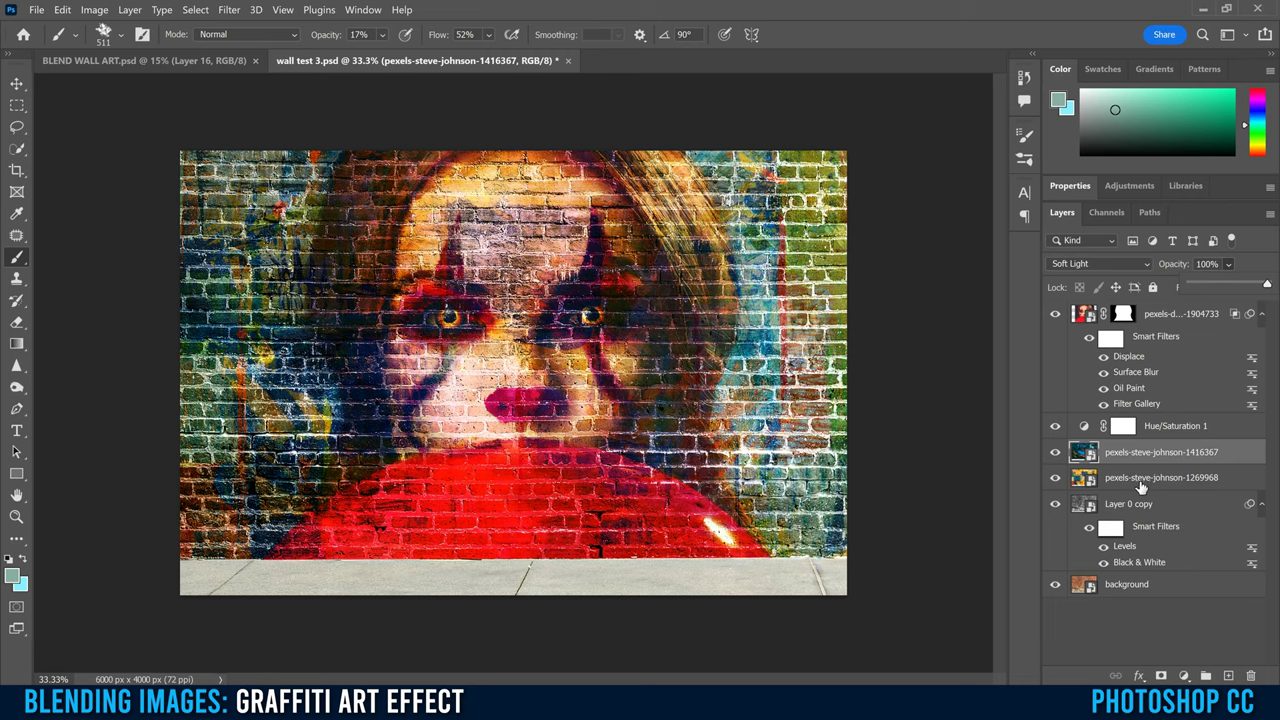
left_click(1140, 478)
left_click_drag(1230, 266, 1227, 288)
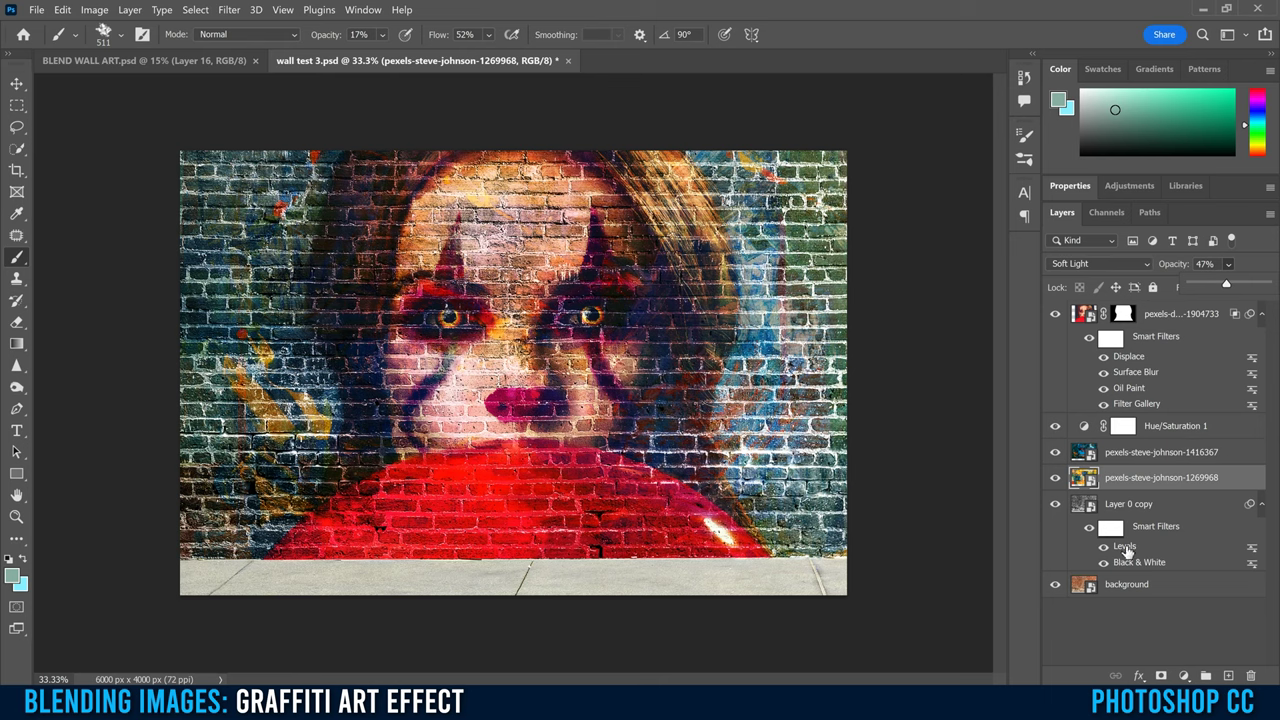
Readjust the black and white input levels in Layer 0 copy's Levels smart filter and apply them
double_click(1125, 547)
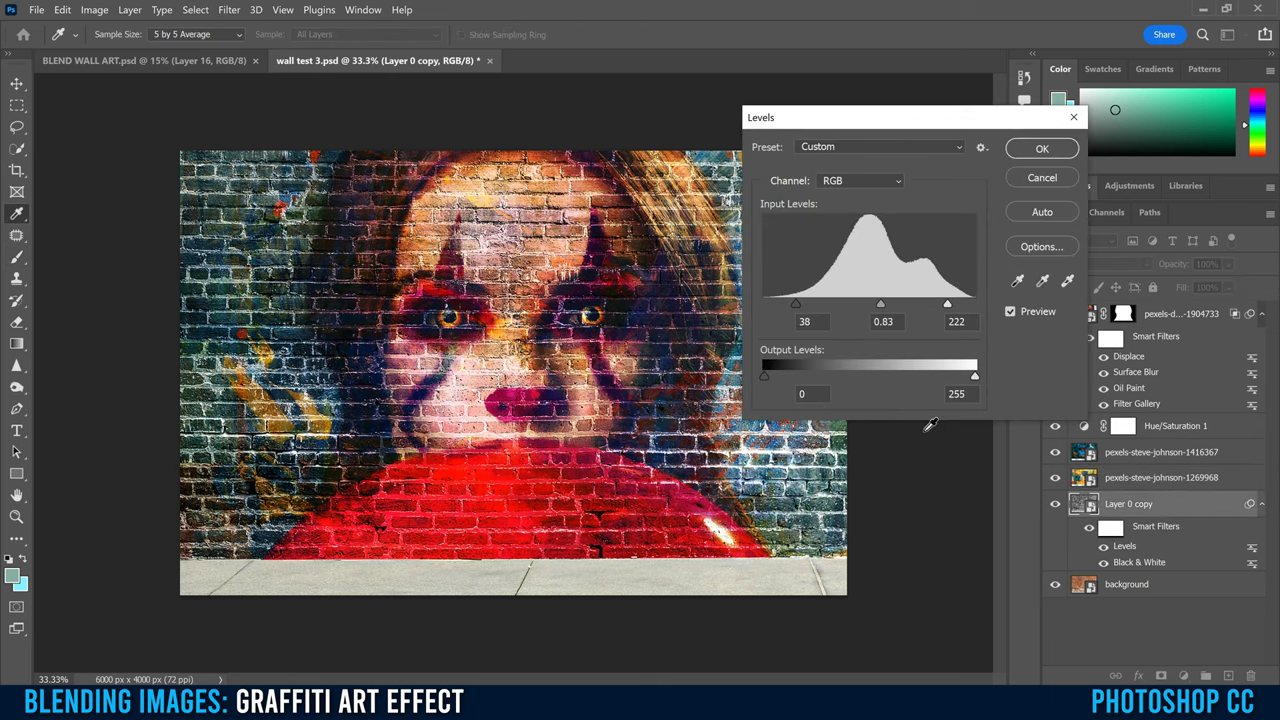
left_click_drag(797, 305, 849, 304)
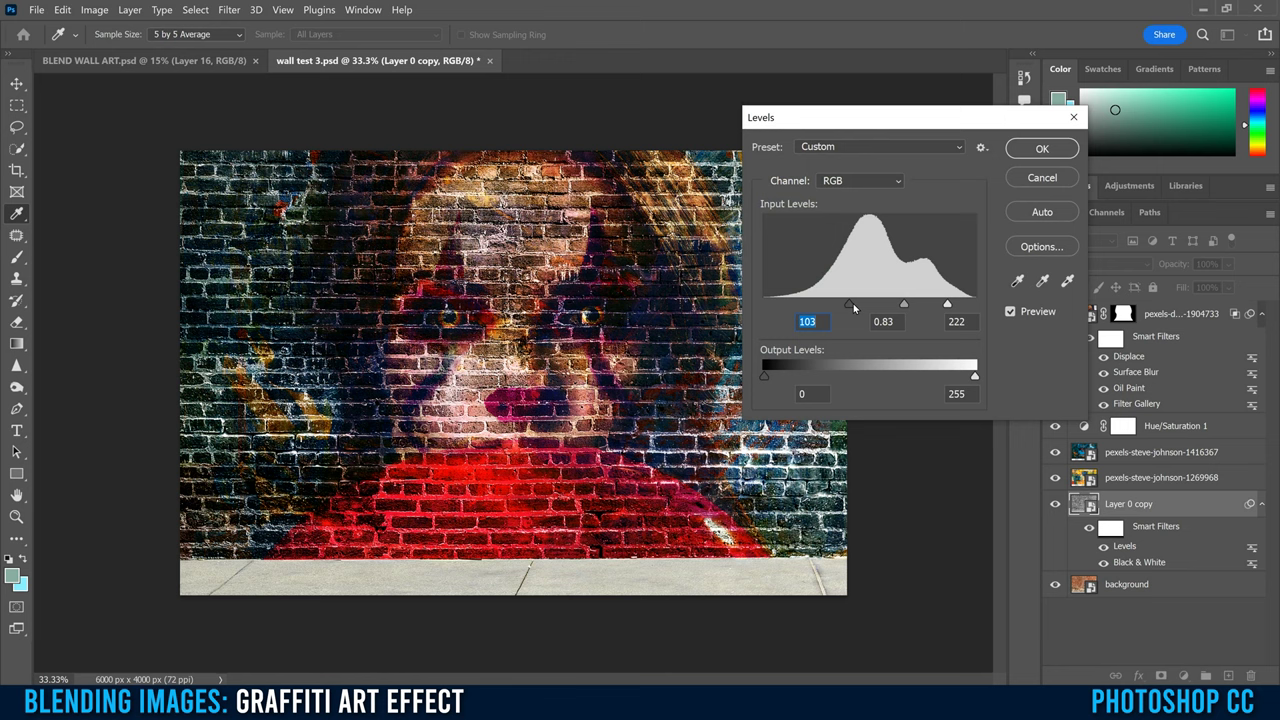
left_click_drag(947, 305, 787, 304)
left_click_drag(891, 305, 960, 305)
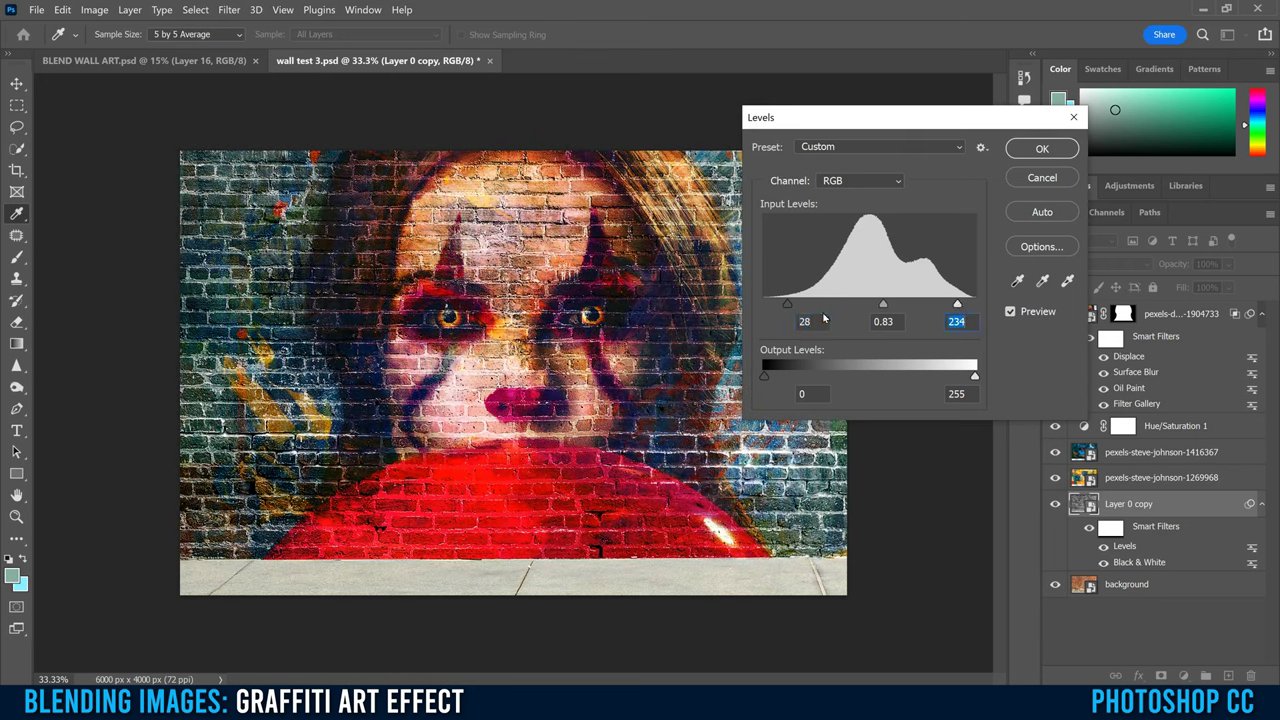
left_click_drag(788, 302, 792, 302)
left_click_drag(958, 305, 953, 305)
left_click(1041, 148)
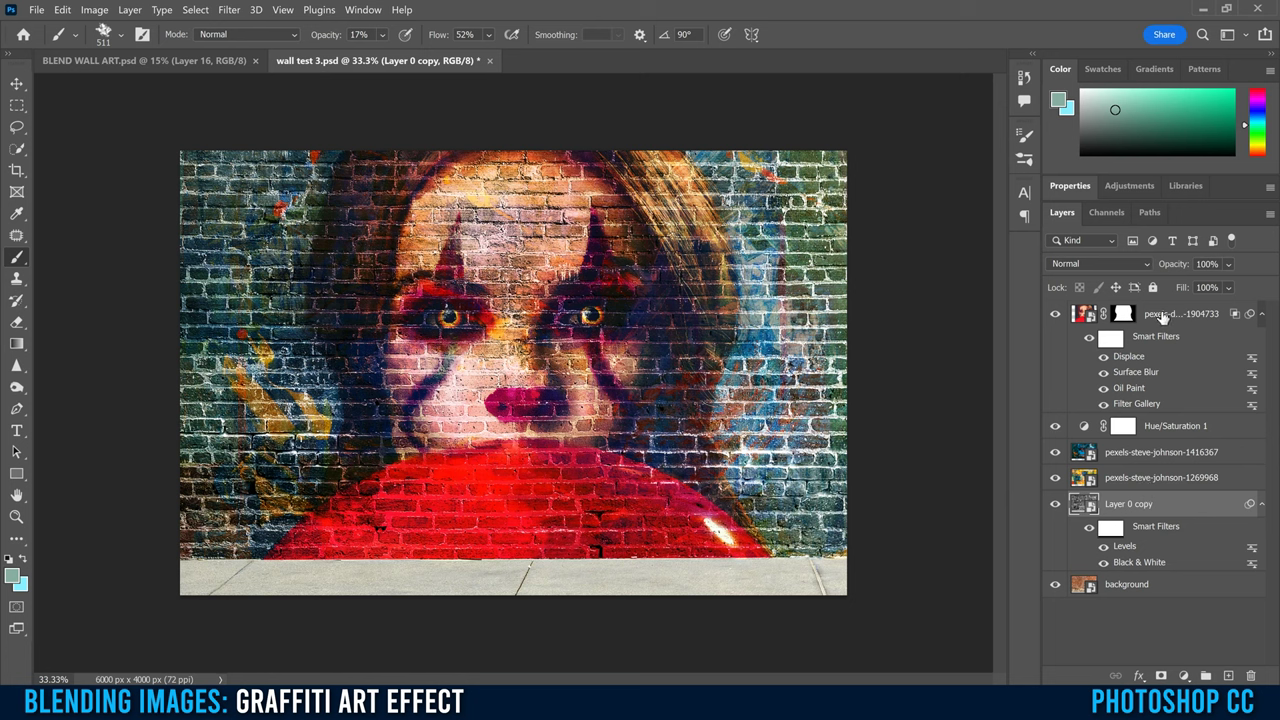
Create a new layer group above the portrait layer and name it "art"
left_click(1162, 316)
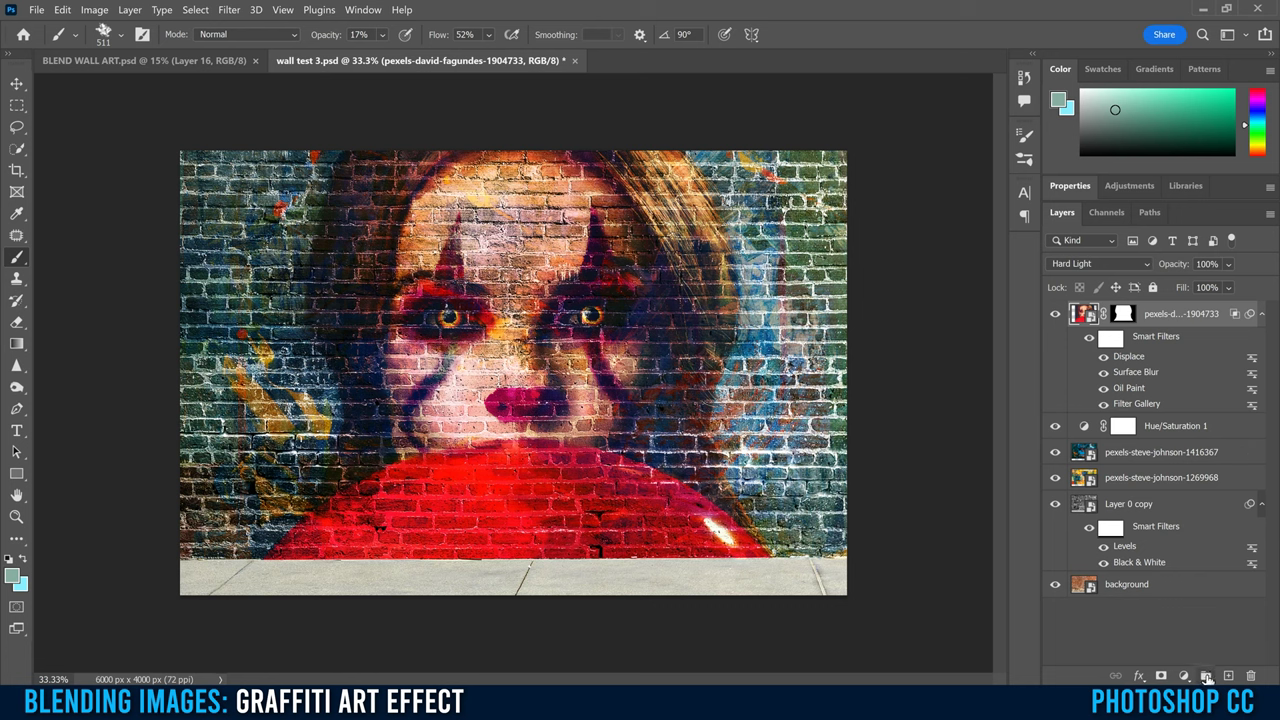
key("ctrl+g")
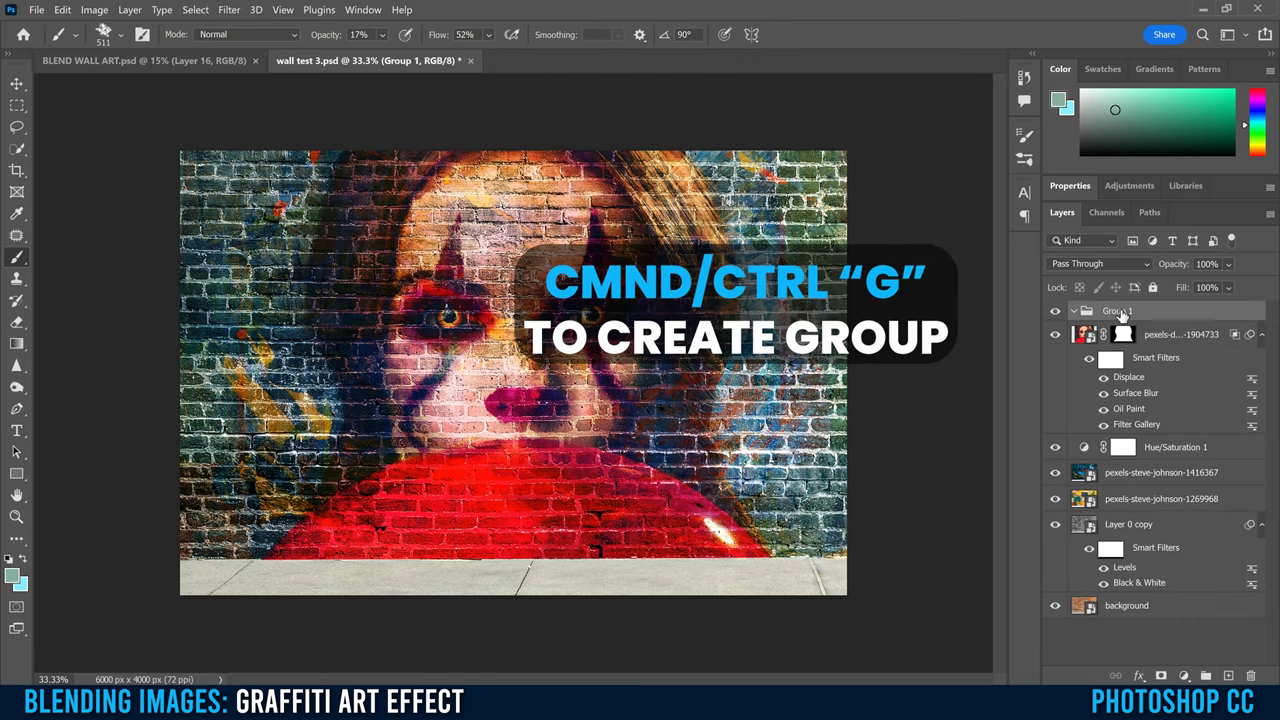
double_click(1118, 313)
type("art")
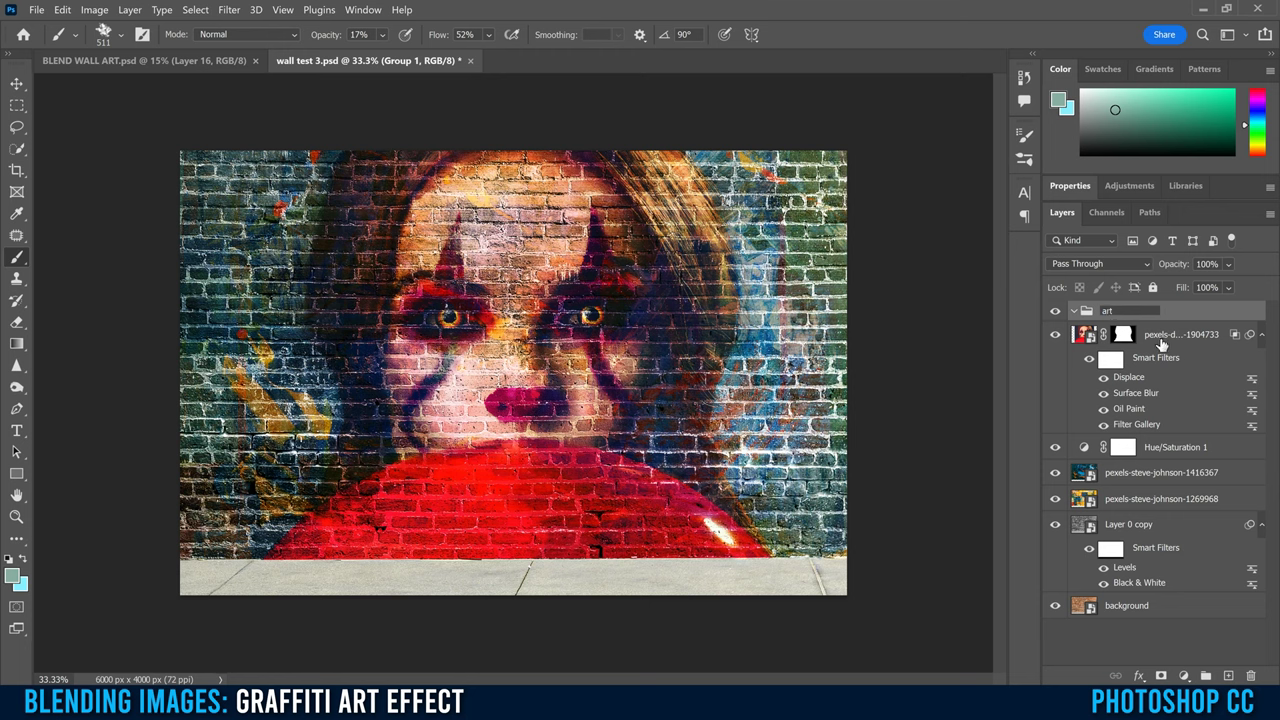
Move every layer from the portrait down to Layer 0 copy into the art group, leaving the background outside
left_click(1145, 342)
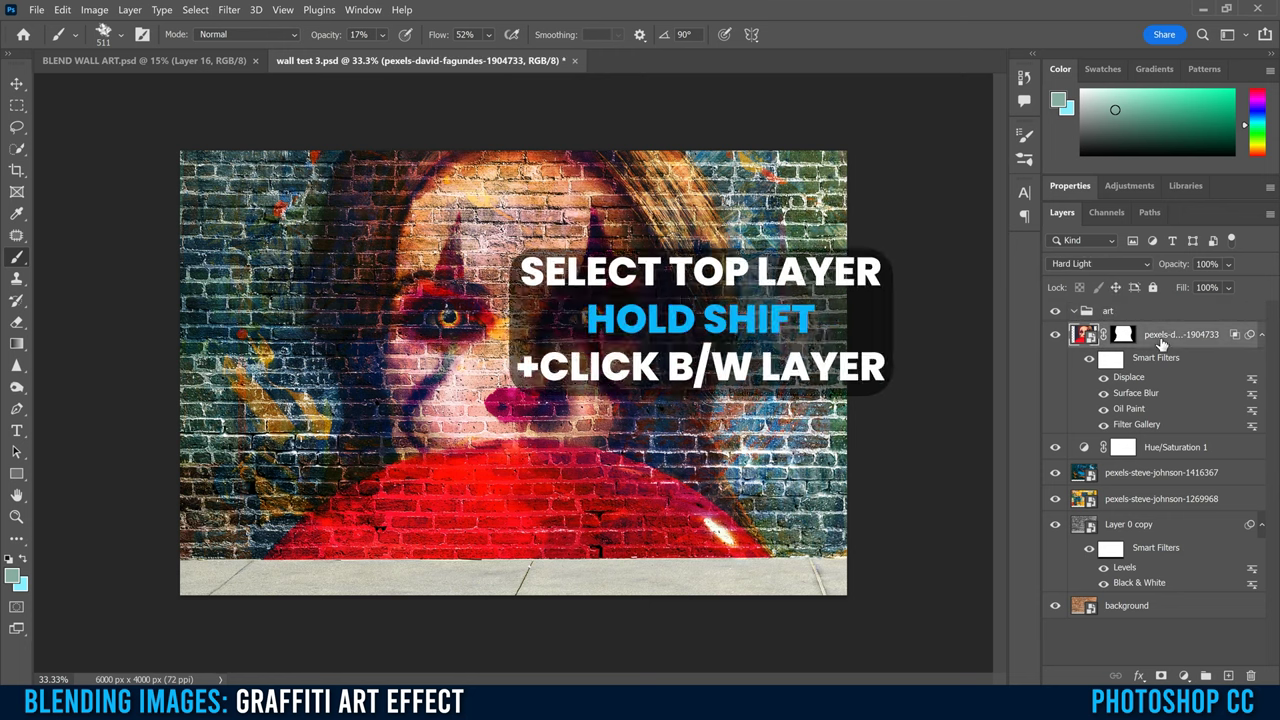
left_click(1120, 528, "shift")
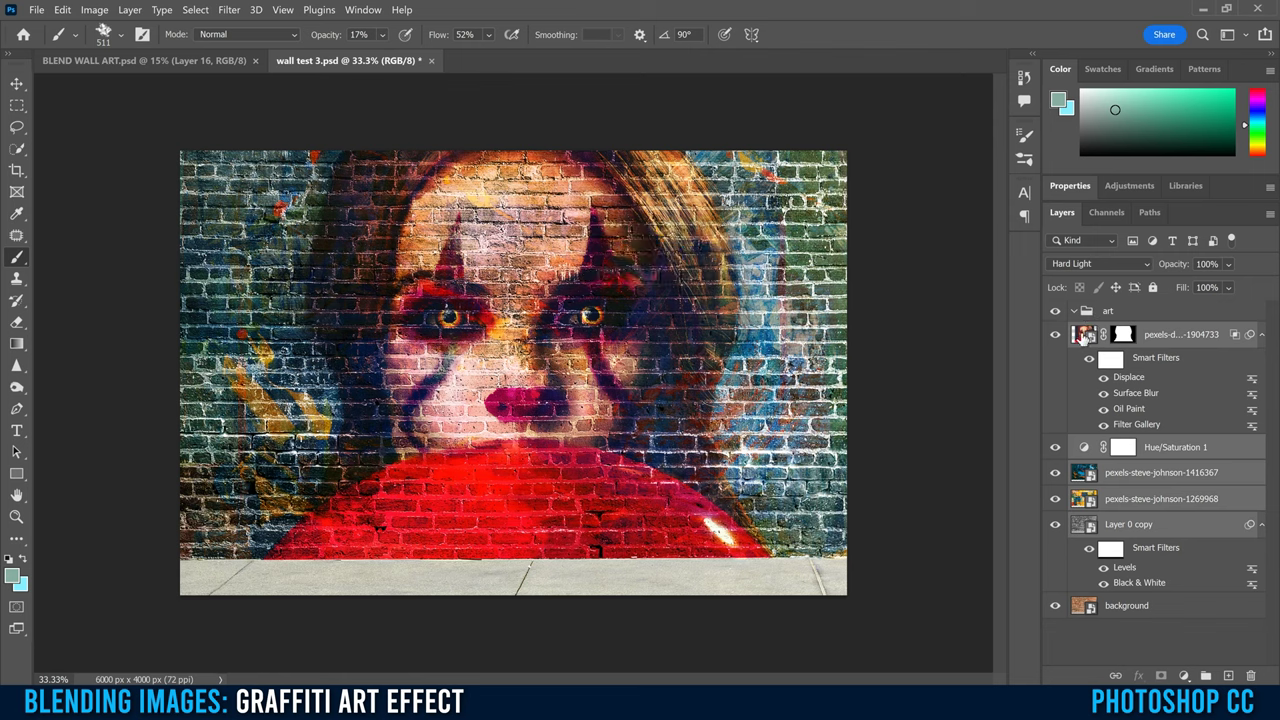
mouse_move(1085, 334)
left_mouse_down()
mouse_move(1110, 316)
mouse_move(1076, 318)
left_mouse_up()
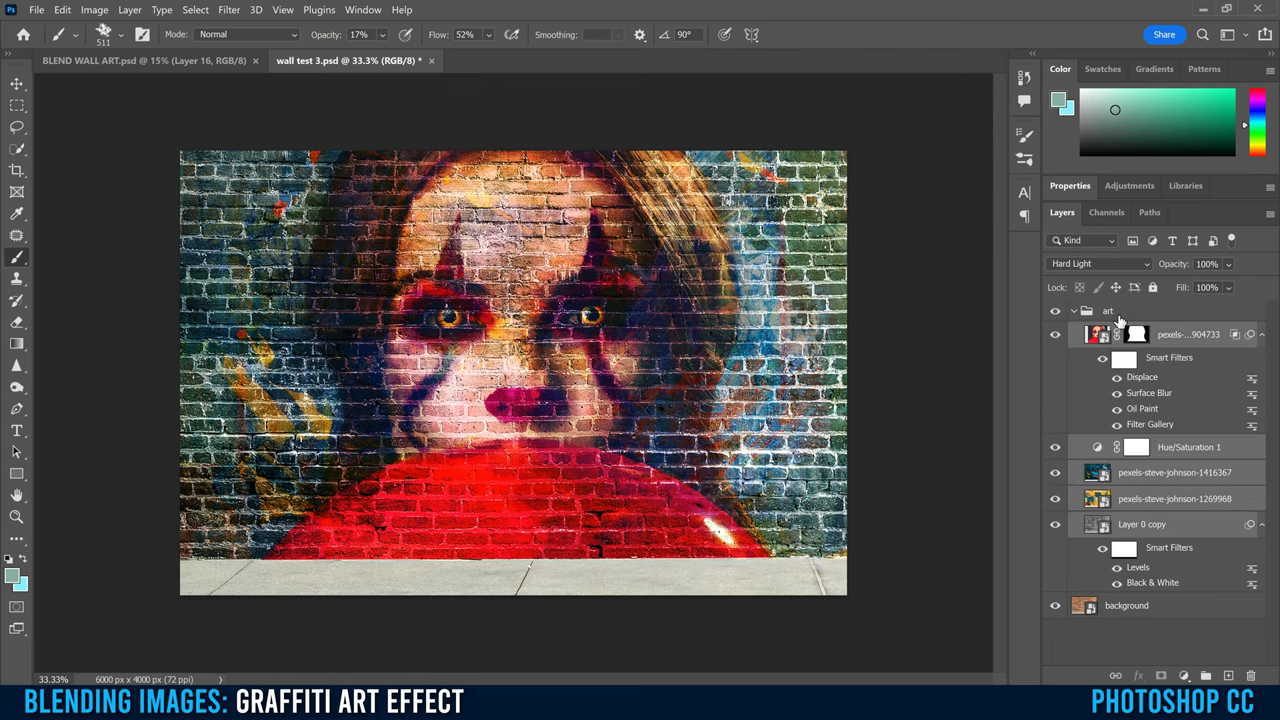
left_click(1073, 311)
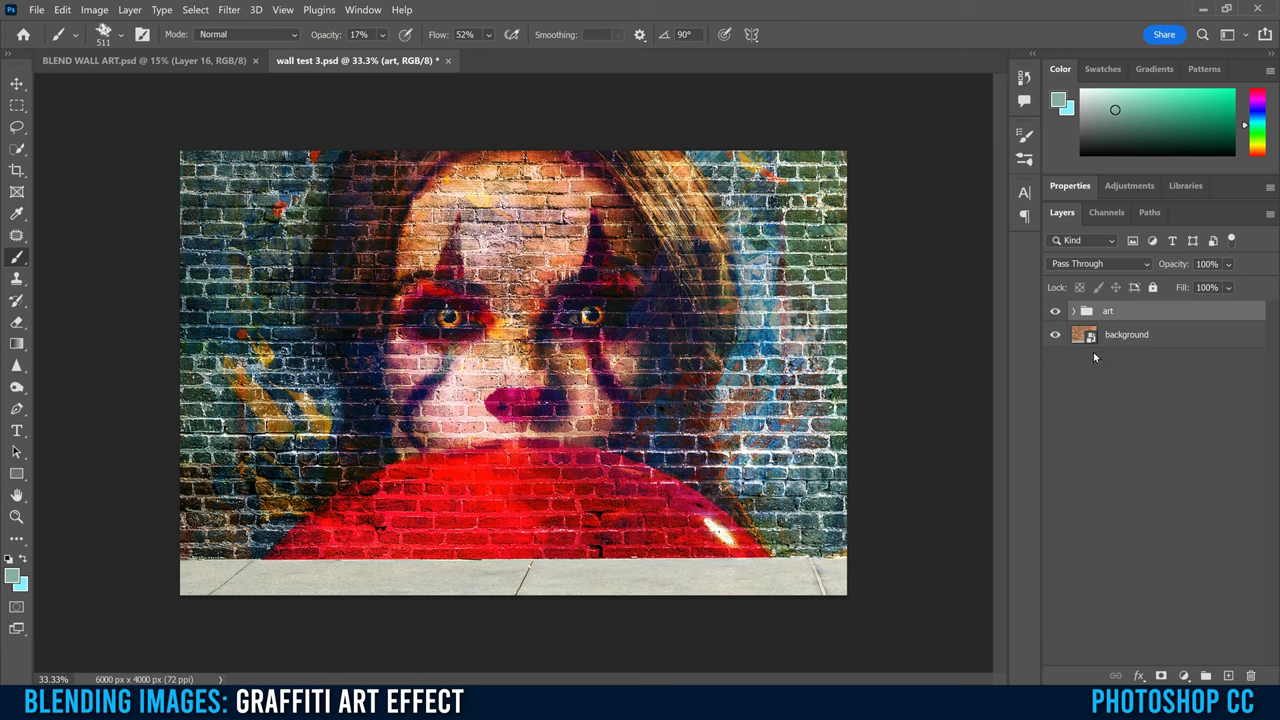
left_click(1073, 312)
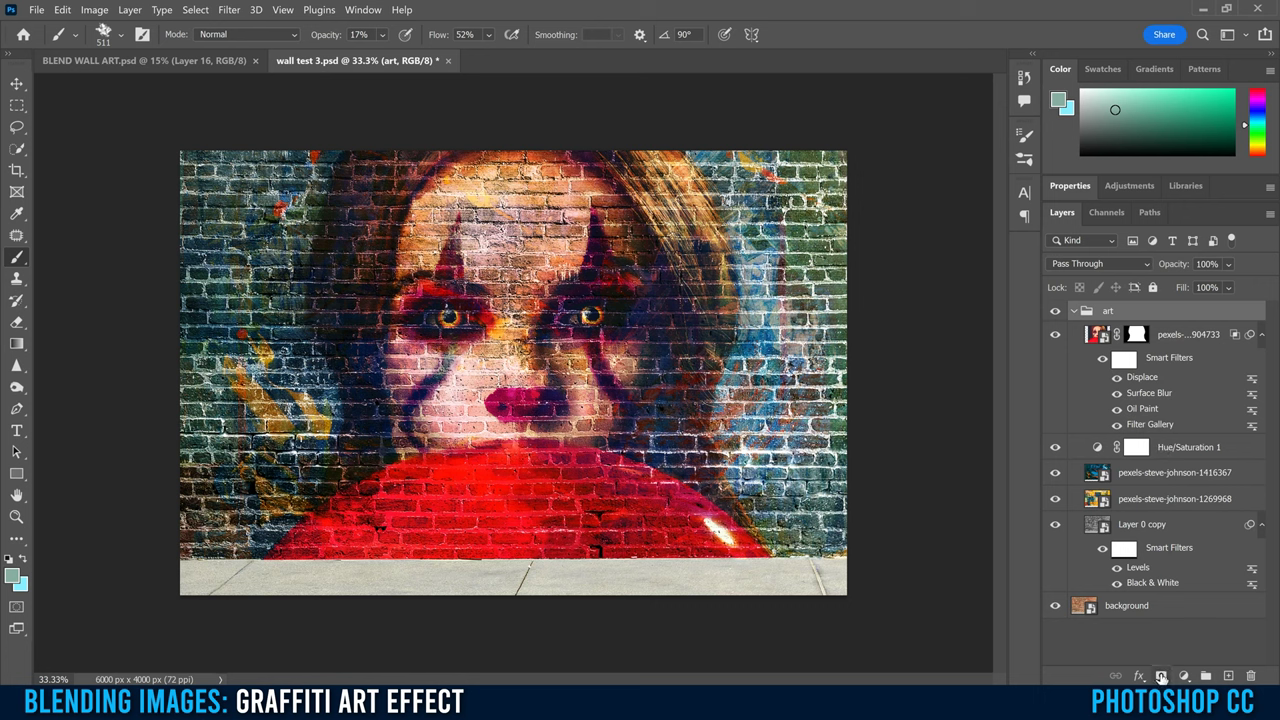
Add a layer mask to the art group and set the brush to black at 100% opacity
left_click(1161, 677)
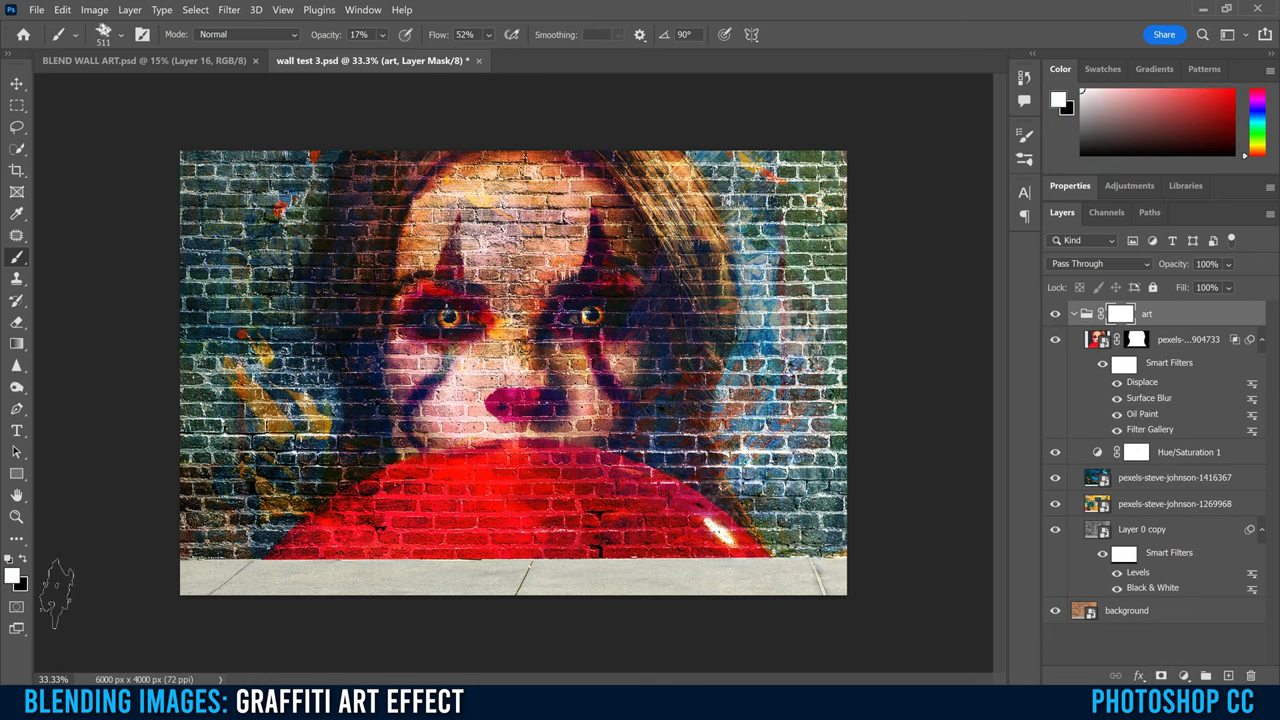
left_click(22, 559)
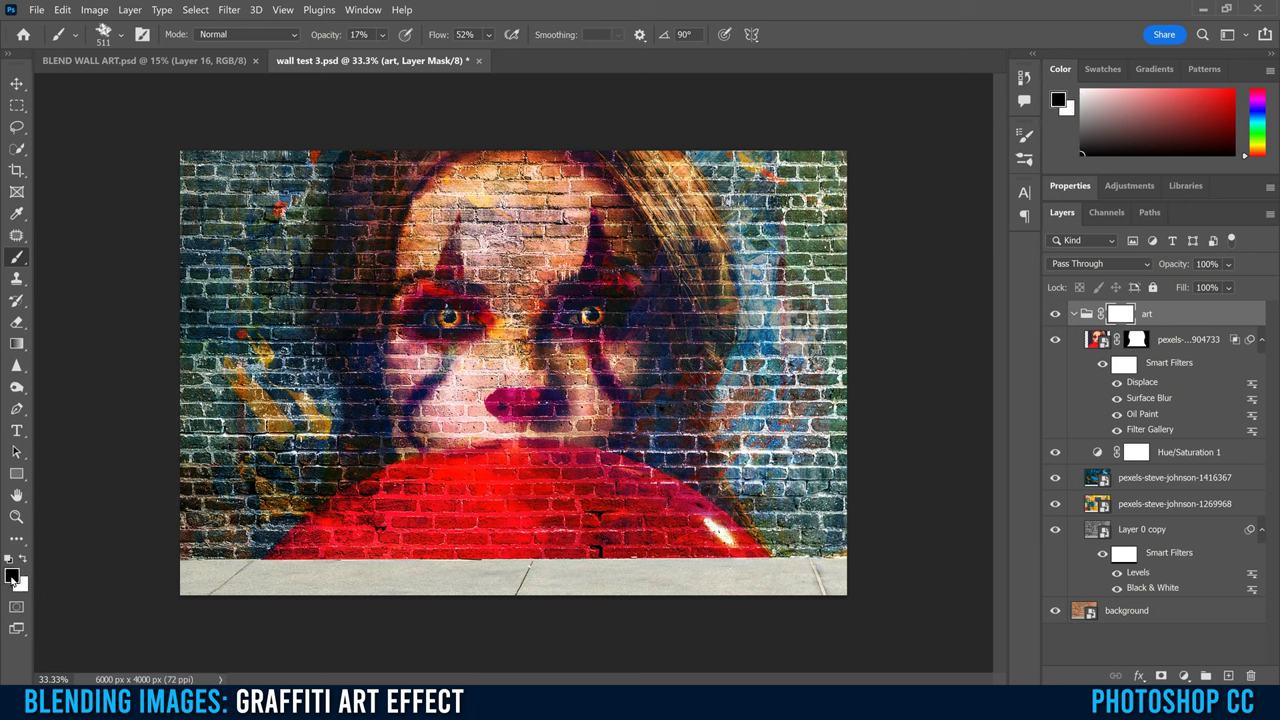
left_click(381, 36)
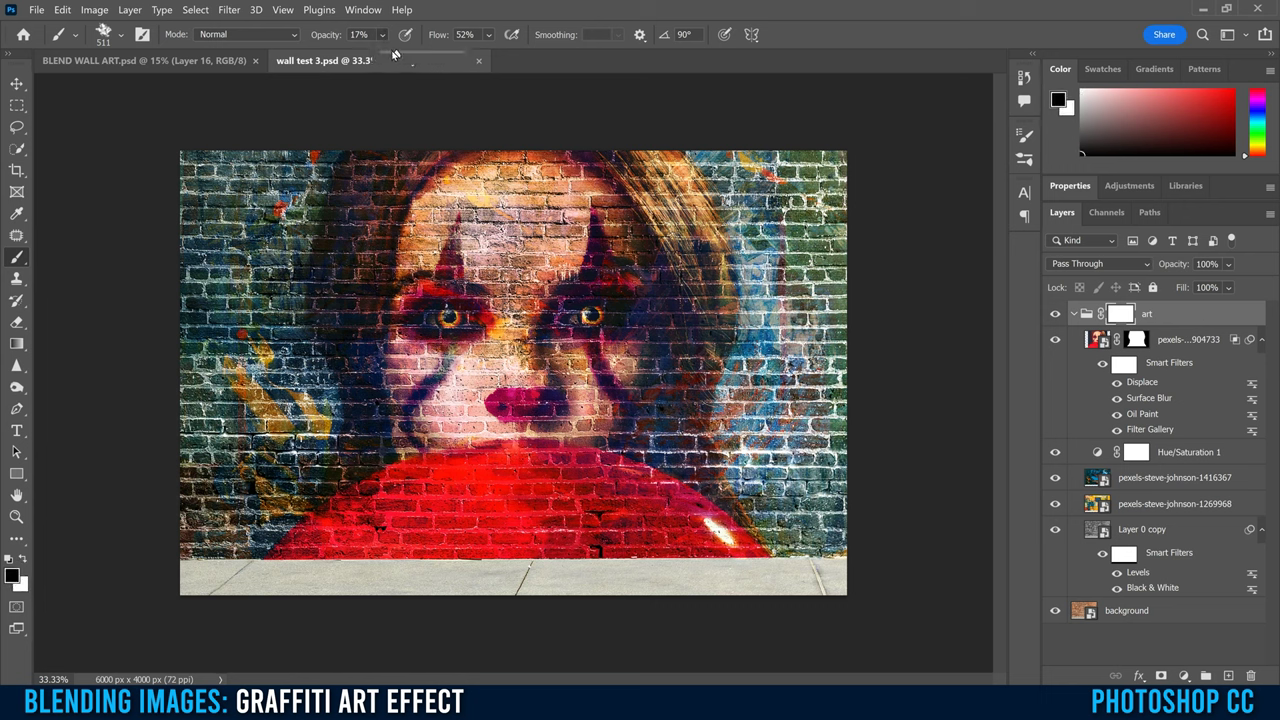
left_click(456, 9)
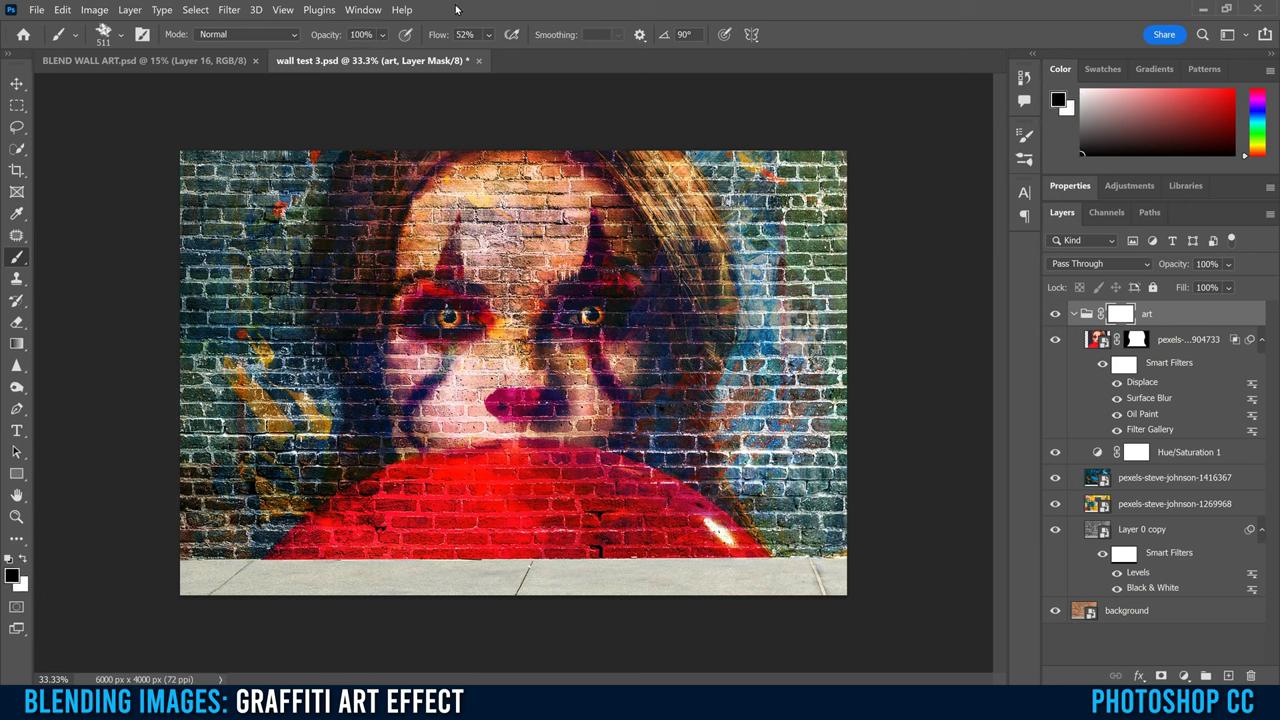
Try masking out a patch of the art on the wall beside the face at full brush opacity
left_click(1117, 318)
mouse_move(294, 320)
left_mouse_down()
mouse_move(290, 230)
mouse_move(296, 410)
mouse_move(306, 240)
mouse_move(295, 440)
mouse_move(300, 360)
left_mouse_up()
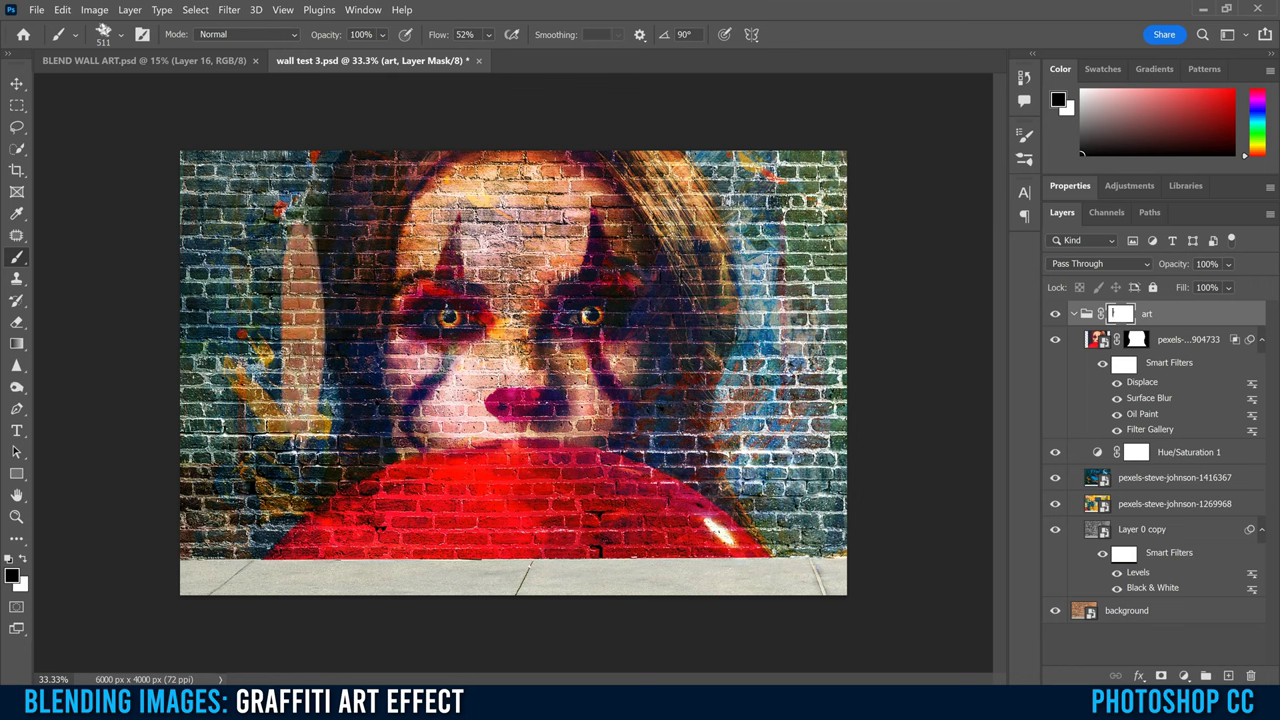
left_click(1074, 315)
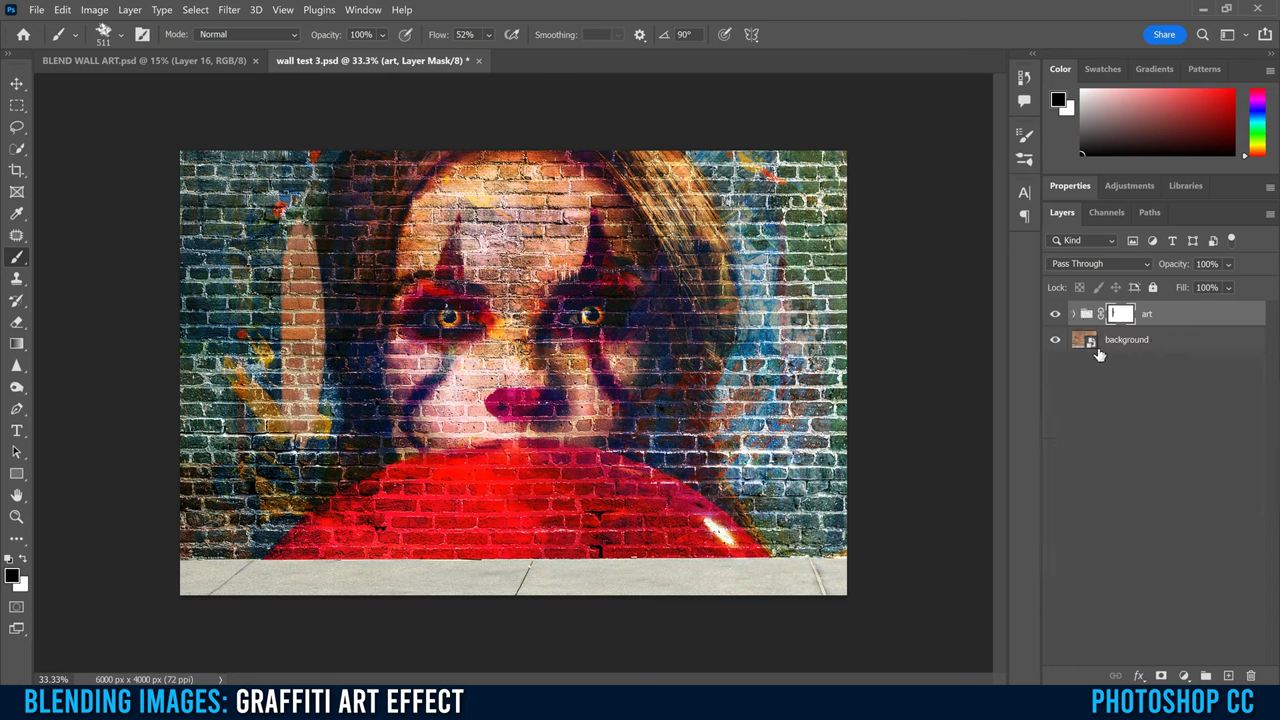
left_click(1074, 315)
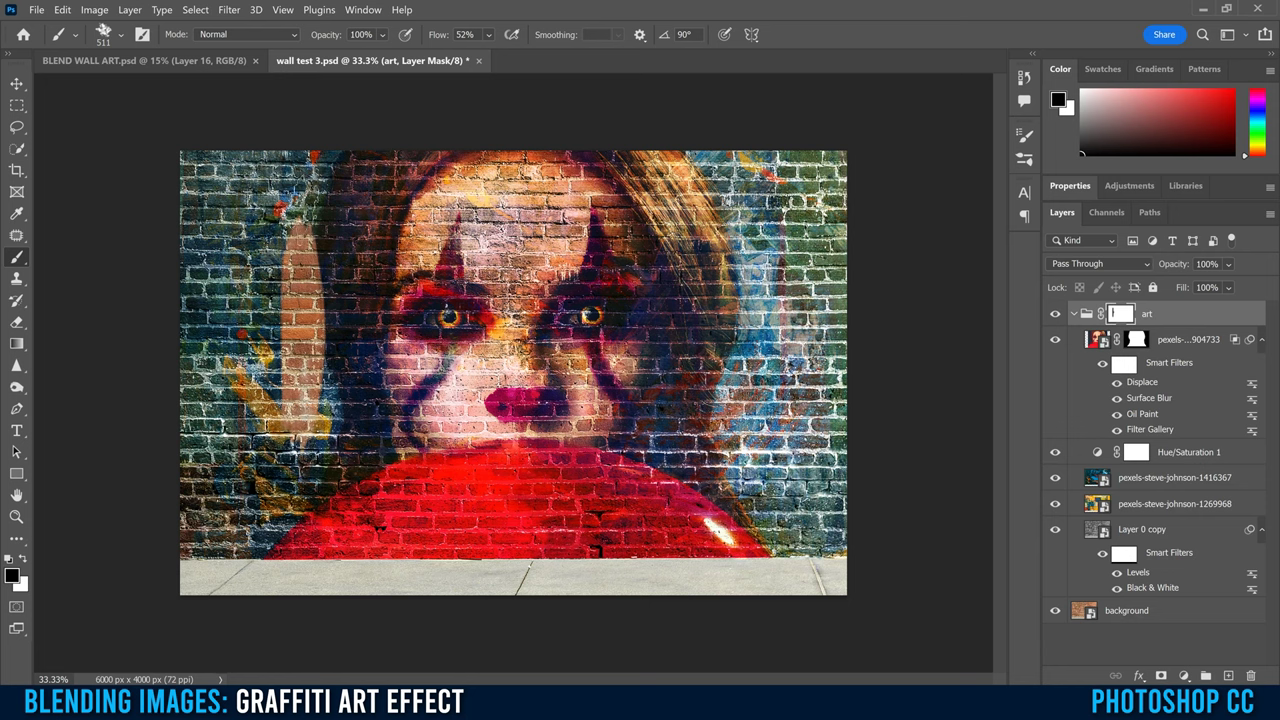
mouse_move(316, 398)
left_mouse_down()
mouse_move(298, 440)
mouse_move(300, 230)
mouse_move(314, 380)
left_mouse_up()
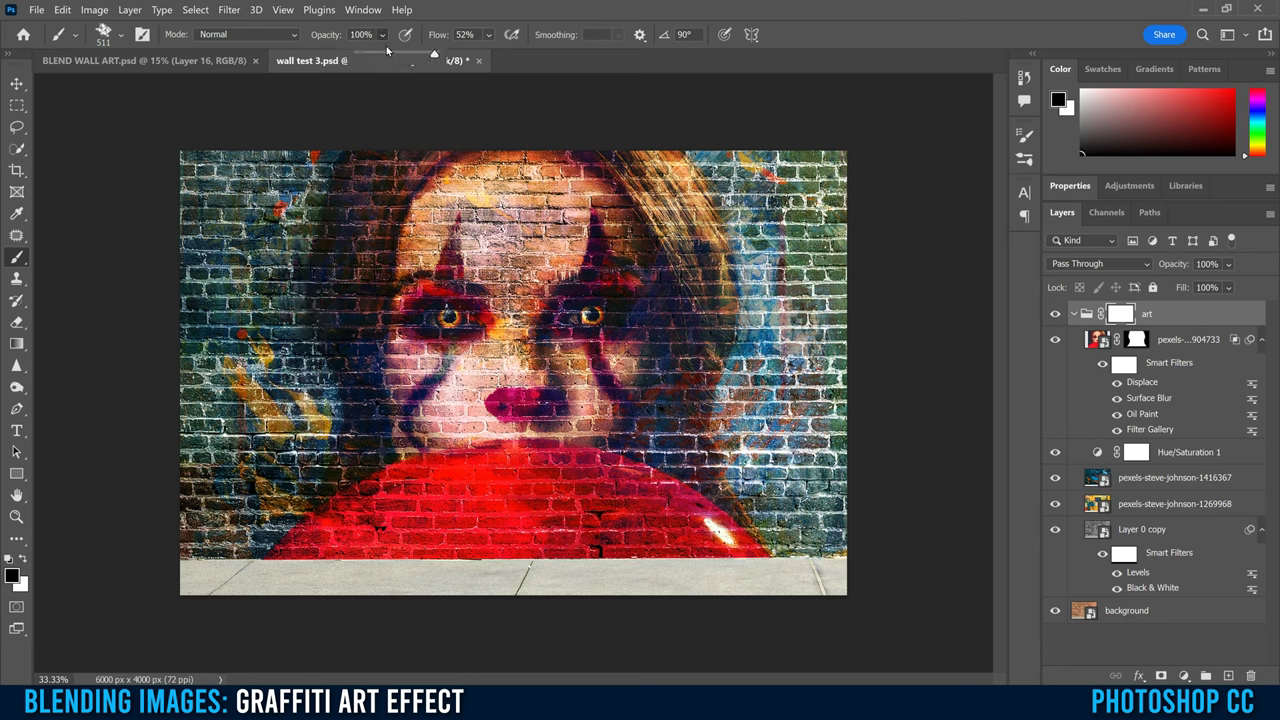
Set the brush opacity to 46% and try softer masking strokes on the wall beside the face
left_click(393, 57)
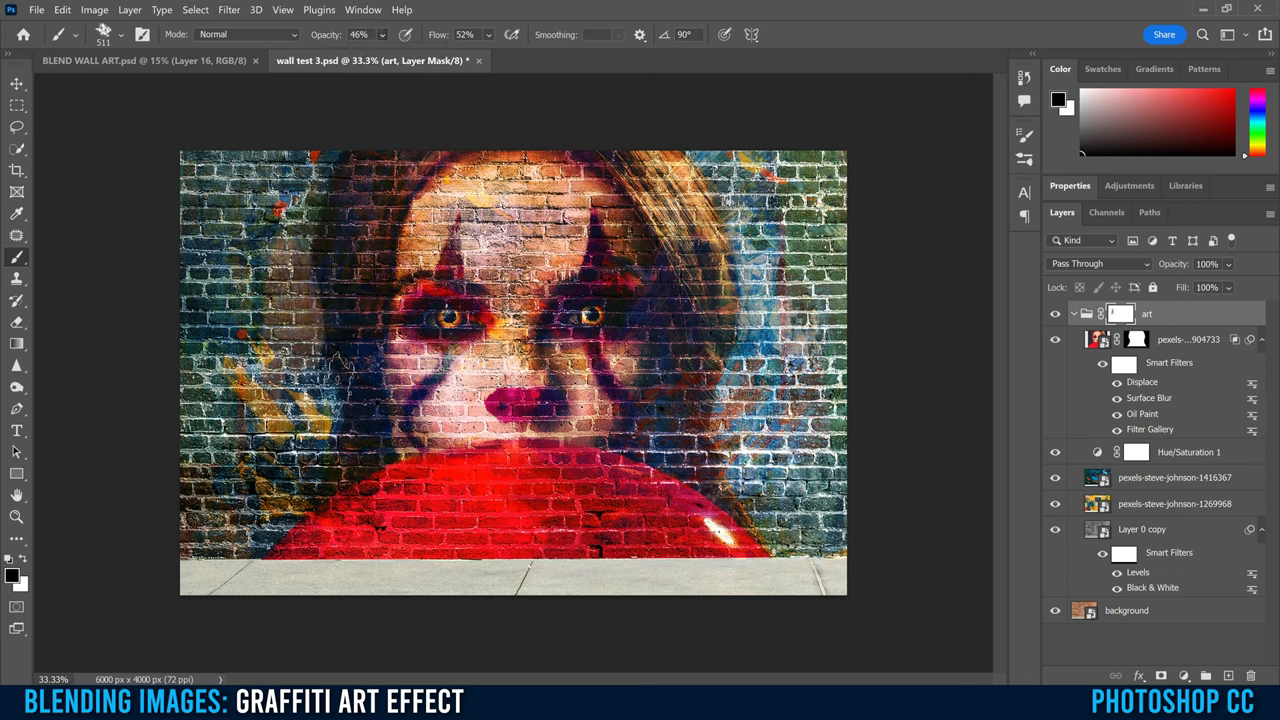
left_click_drag(350, 397, 284, 186)
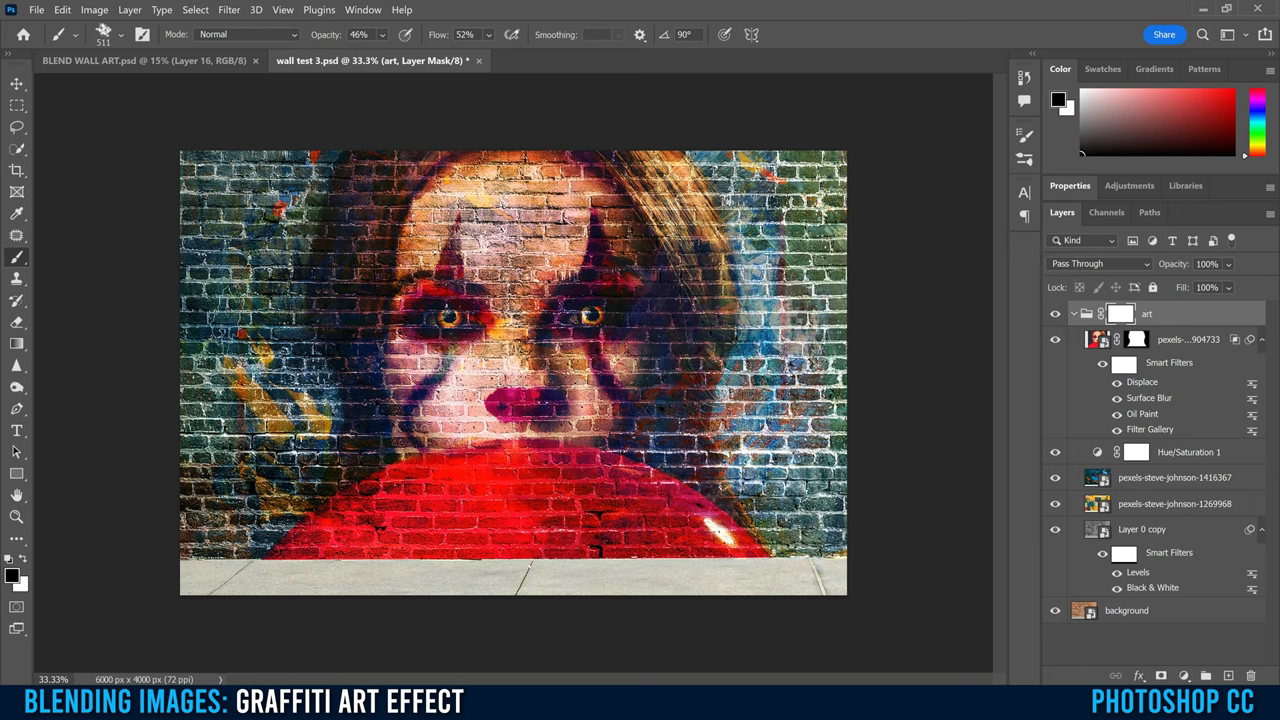
left_click(121, 34)
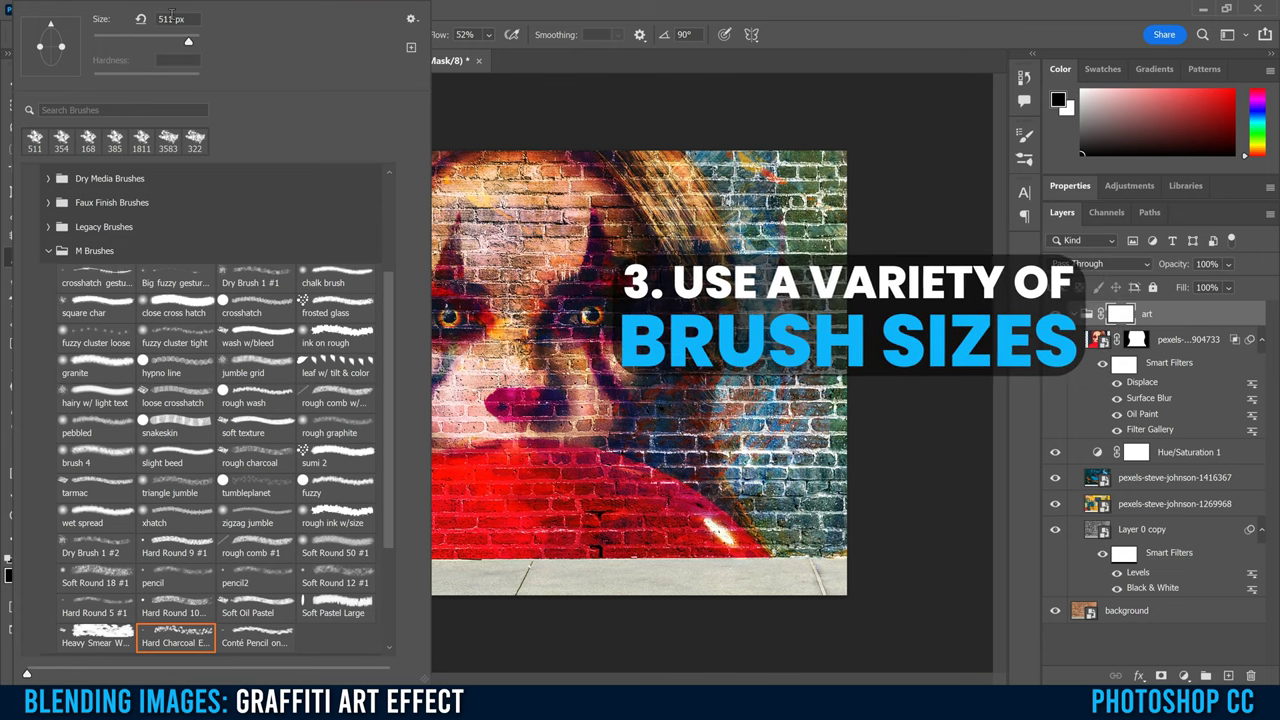
left_click(467, 9)
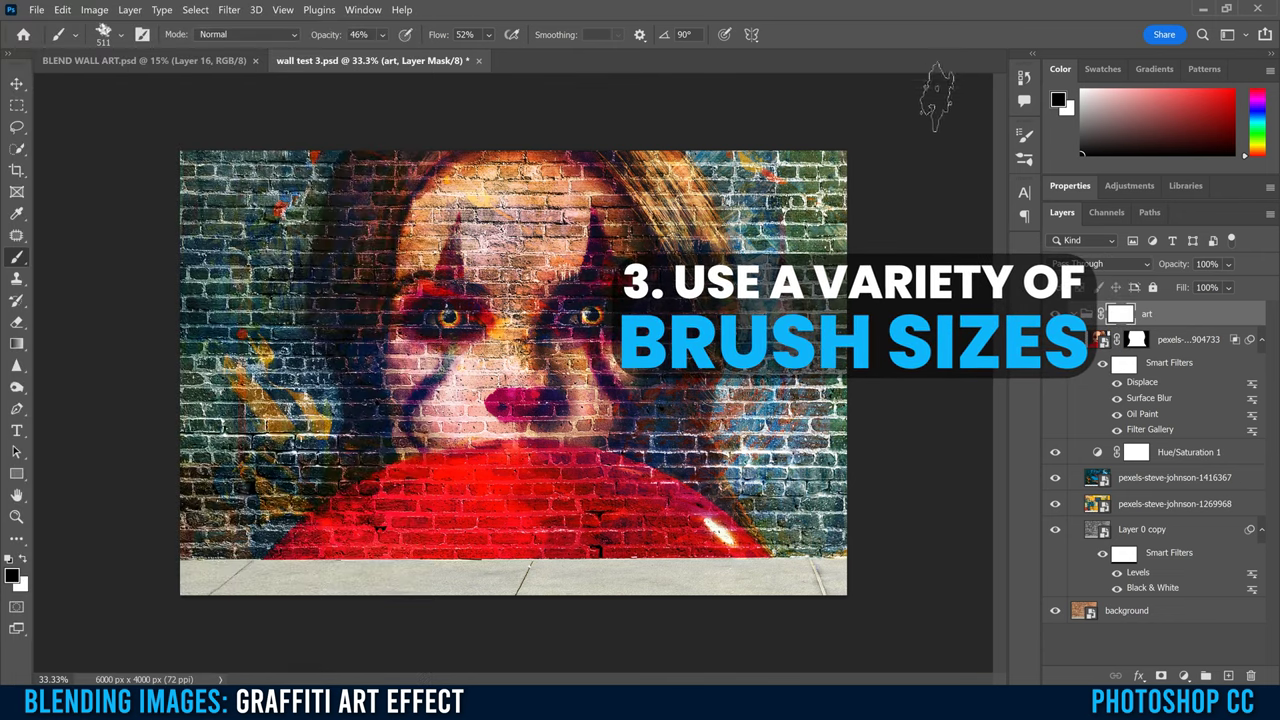
left_click(1026, 138)
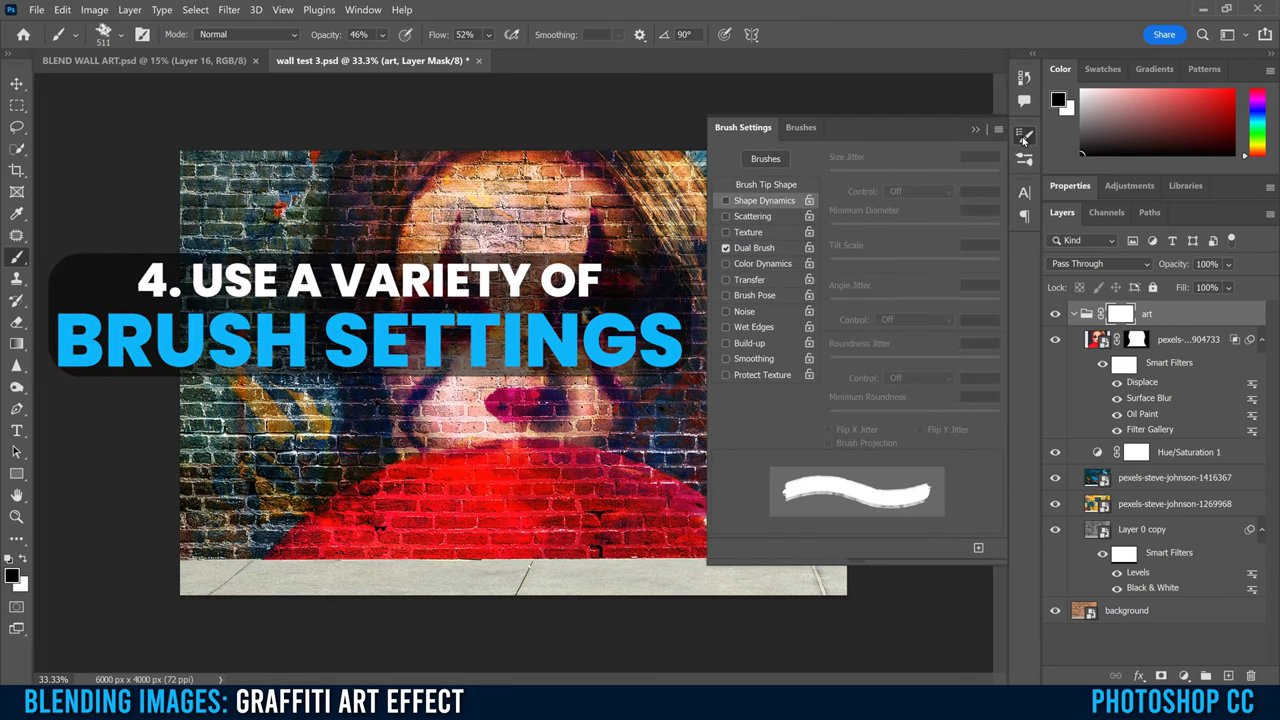
left_click(1026, 138)
Enable Shape Dynamics for the brush with 37% size jitter, 28% minimum diameter and 25% angle jitter
left_click(363, 9)
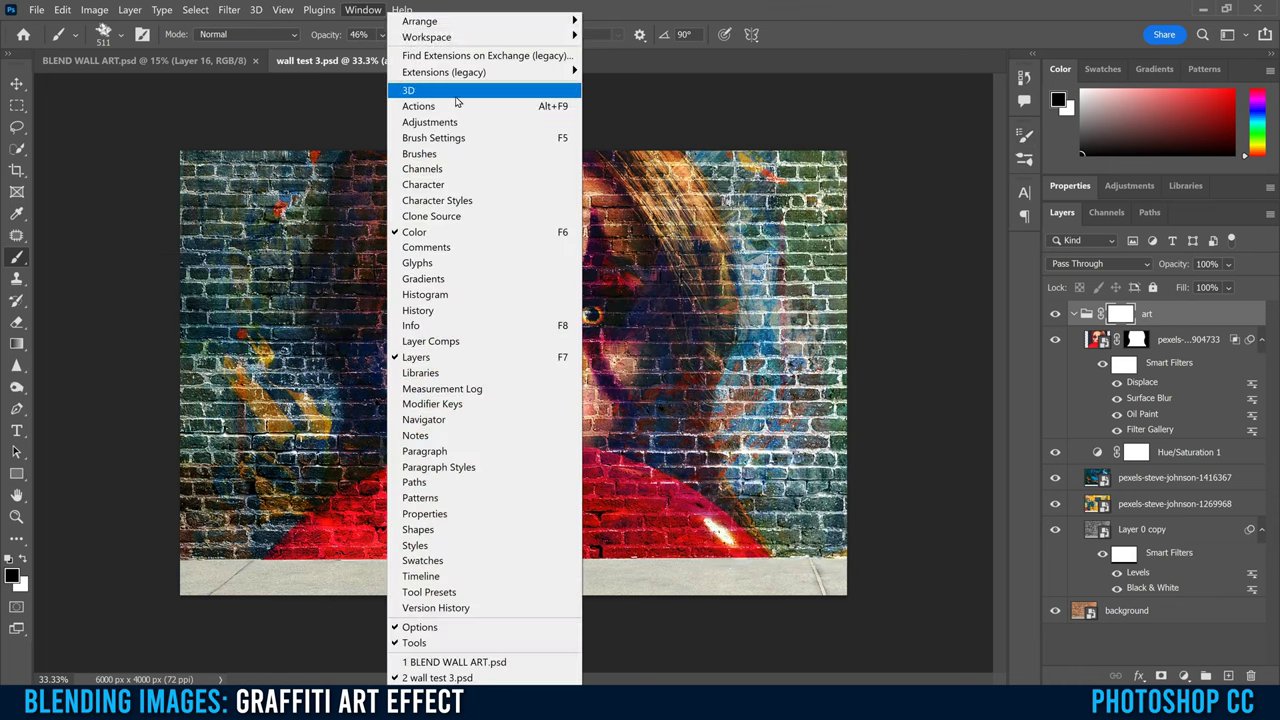
left_click(447, 139)
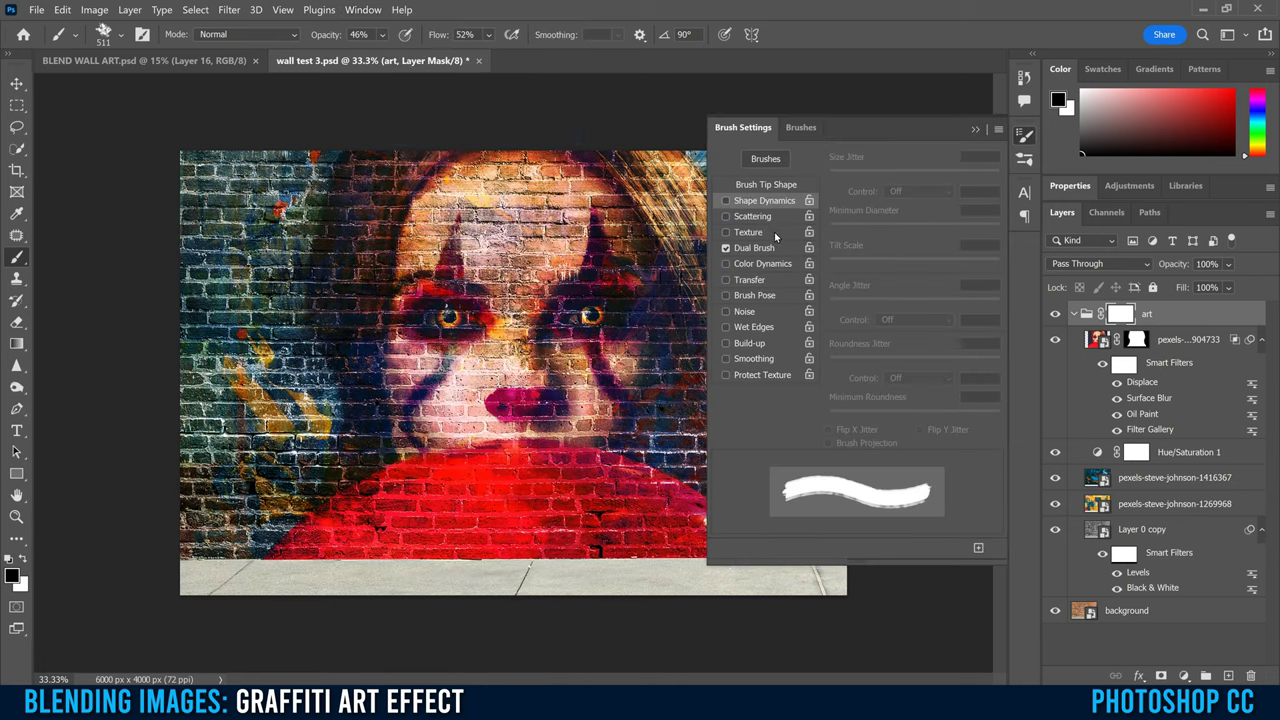
left_click(737, 204)
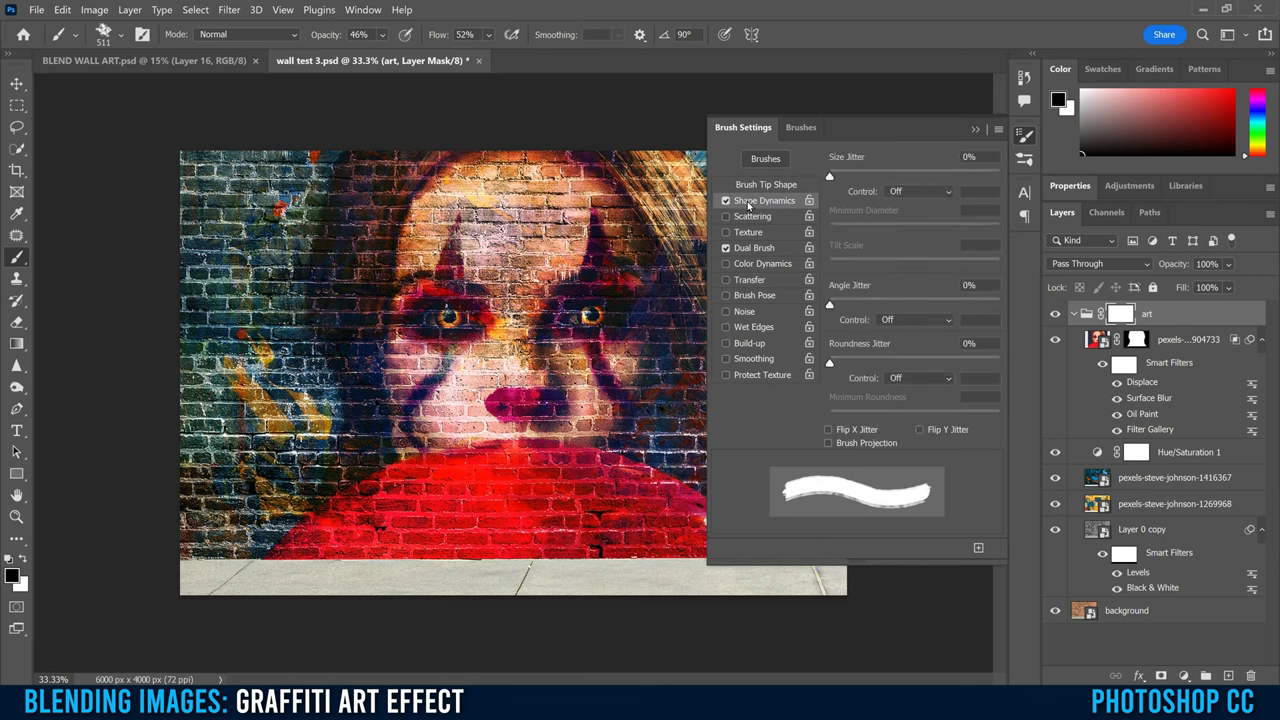
left_click_drag(836, 179, 885, 177)
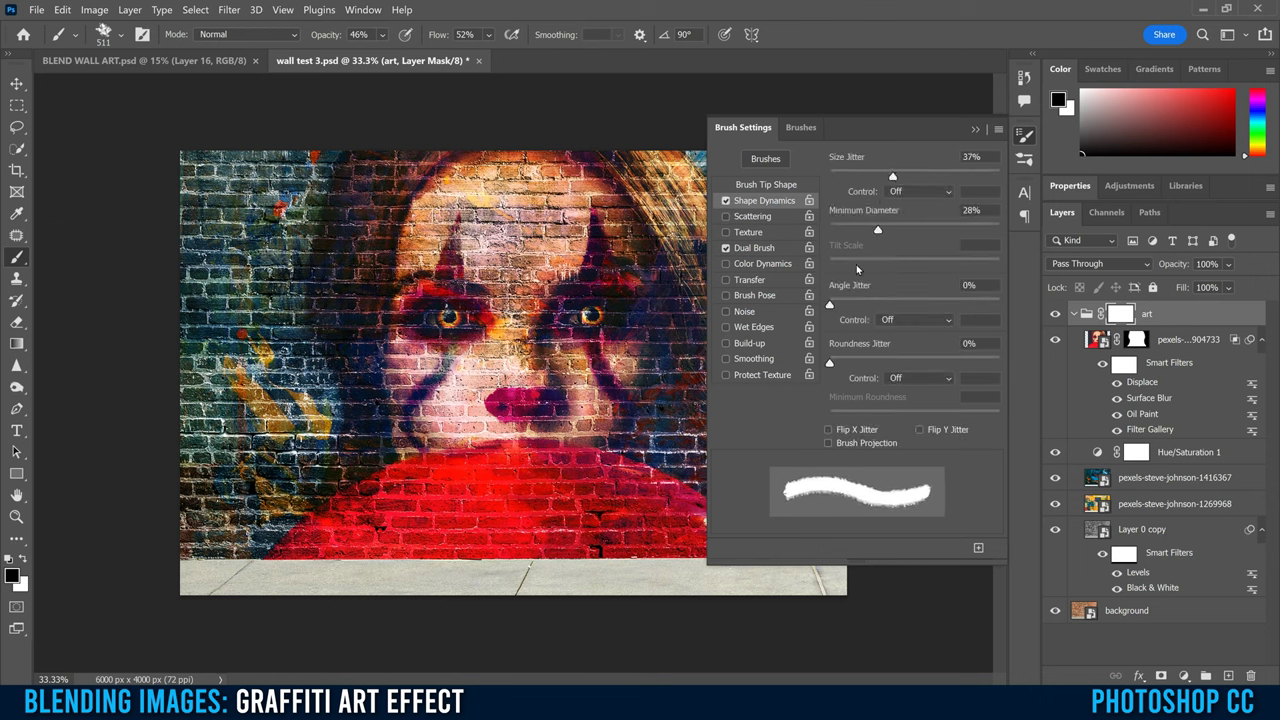
mouse_move(845, 305)
left_mouse_down()
mouse_move(889, 305)
mouse_move(871, 305)
left_mouse_up()
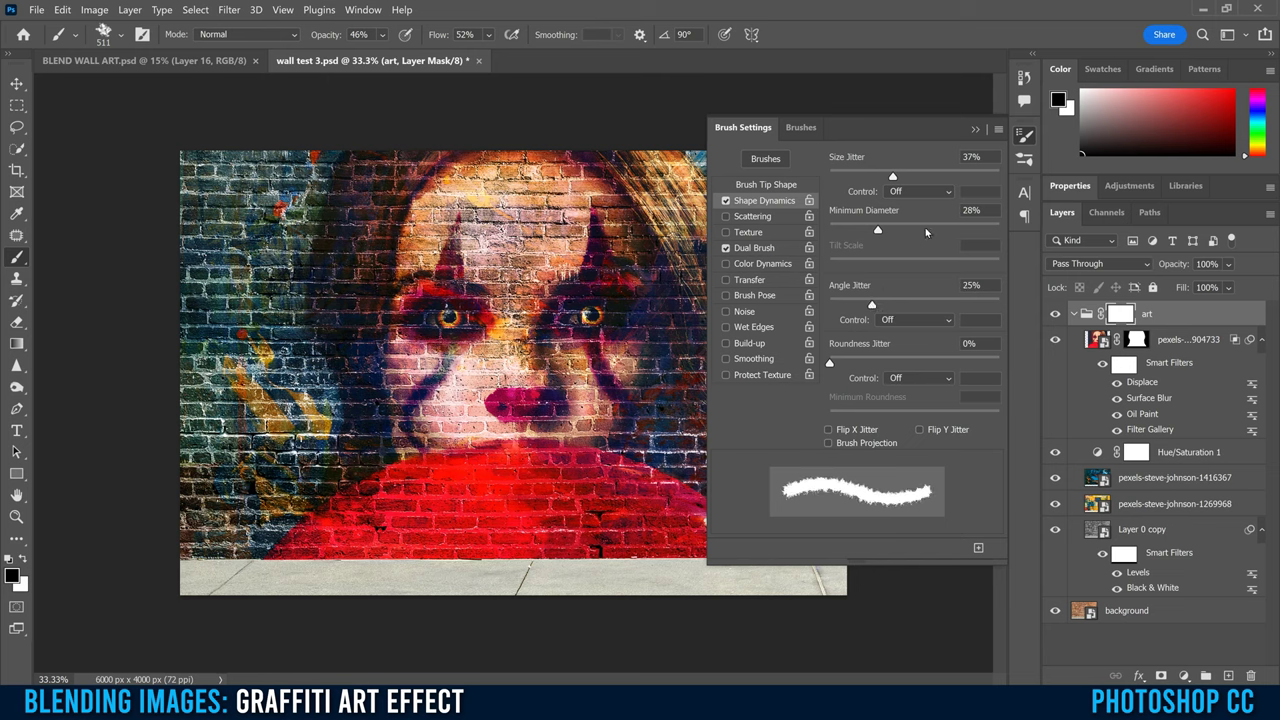
left_click(977, 131)
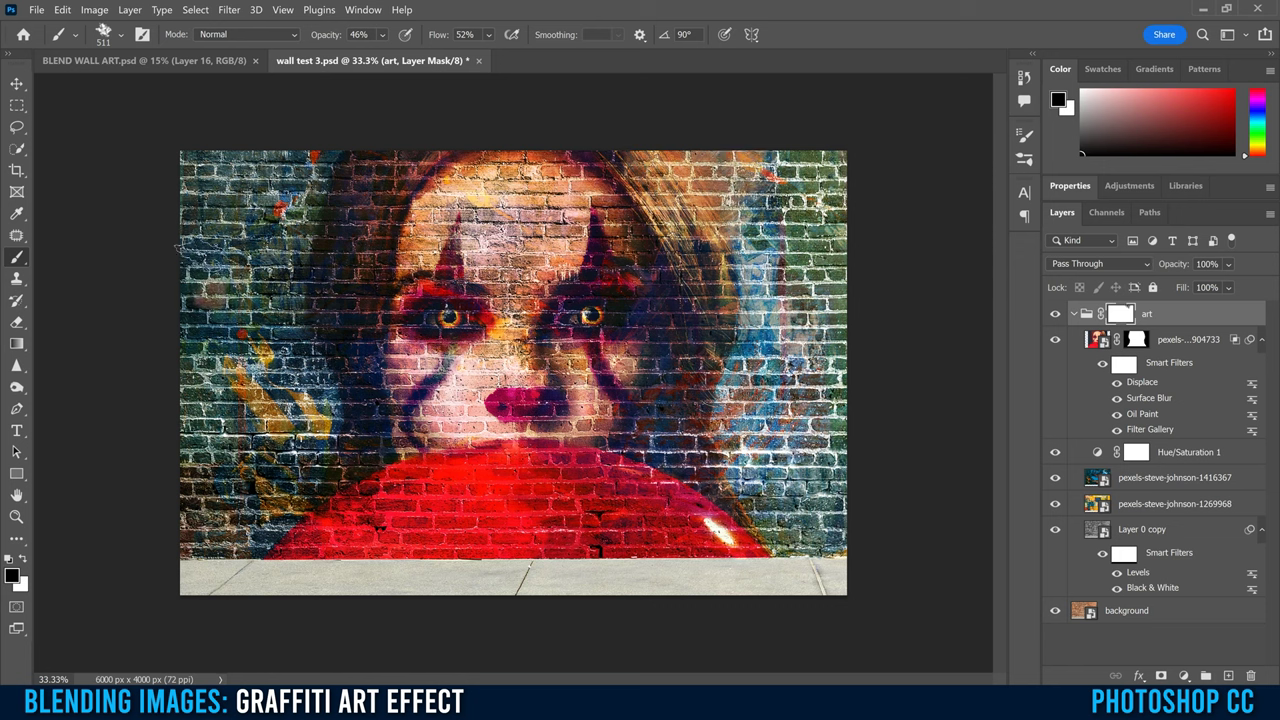
Switch to the rough charcoal brush at 306 px and 82% opacity, and mask out patches along the wall's base
left_click(121, 35)
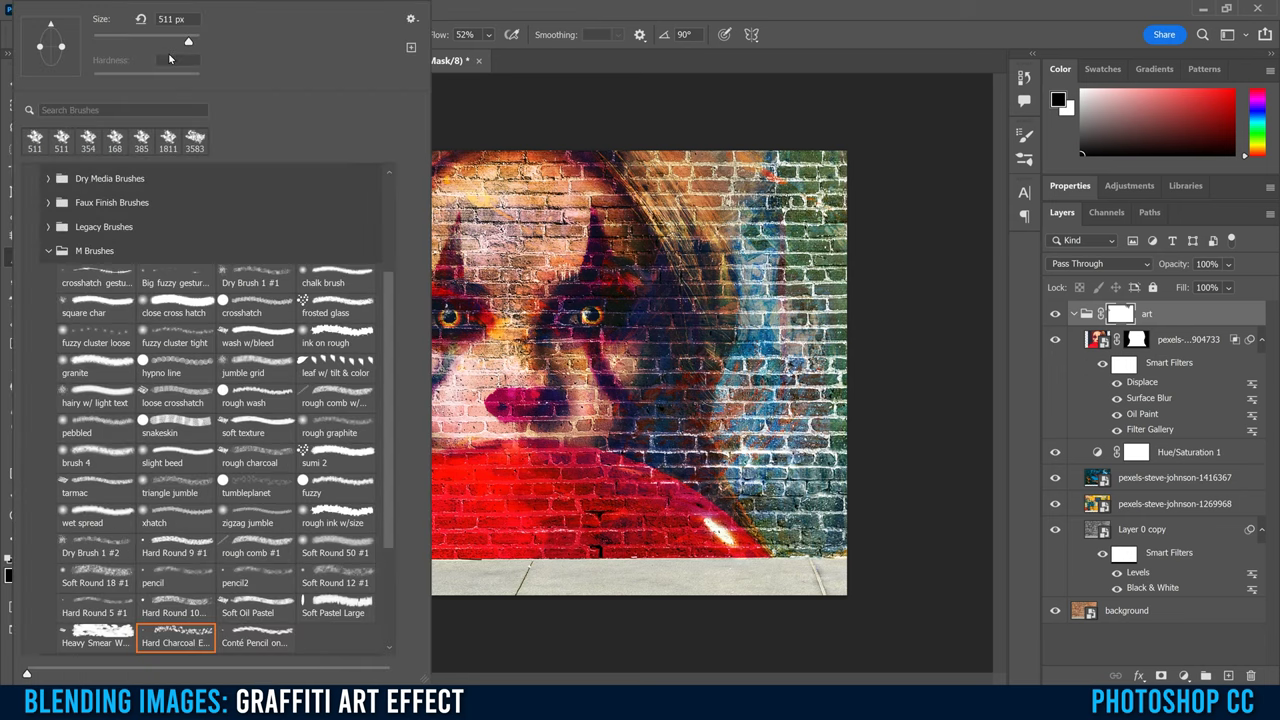
left_click(245, 465)
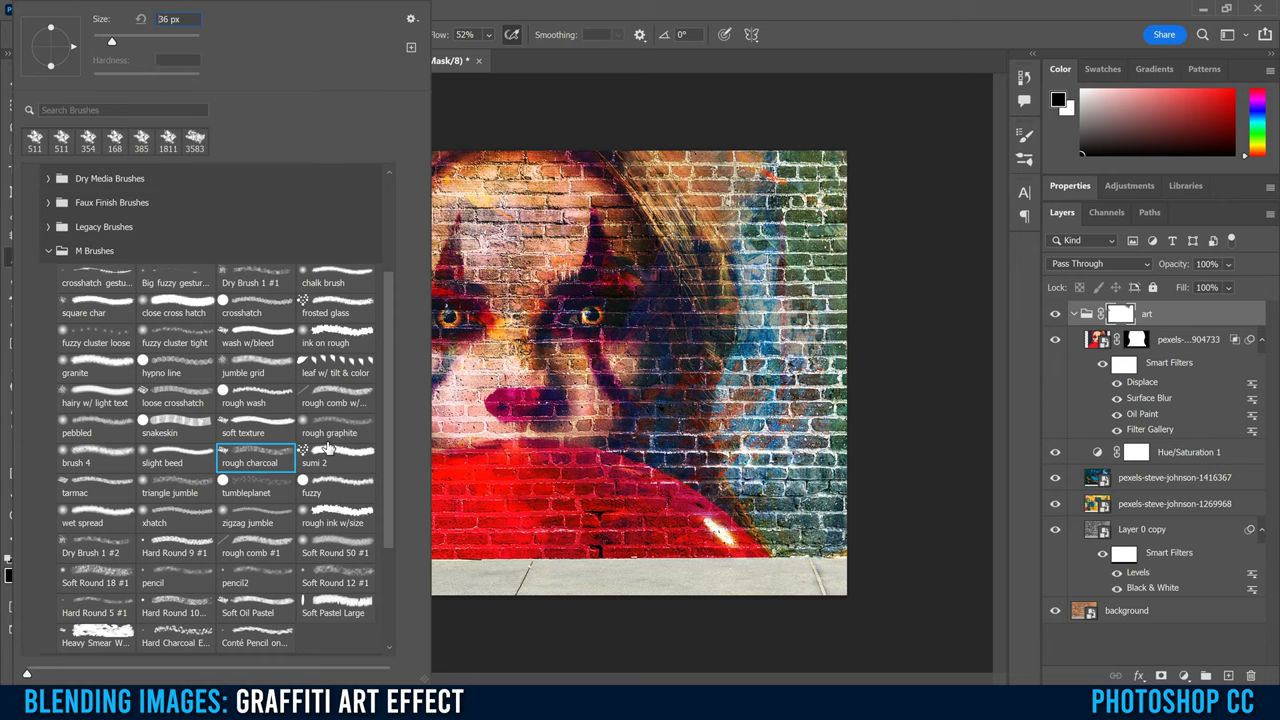
left_click(560, 14)
mouse_move(380, 38)
left_mouse_down()
mouse_move(385, 56)
mouse_move(409, 56)
left_mouse_up()
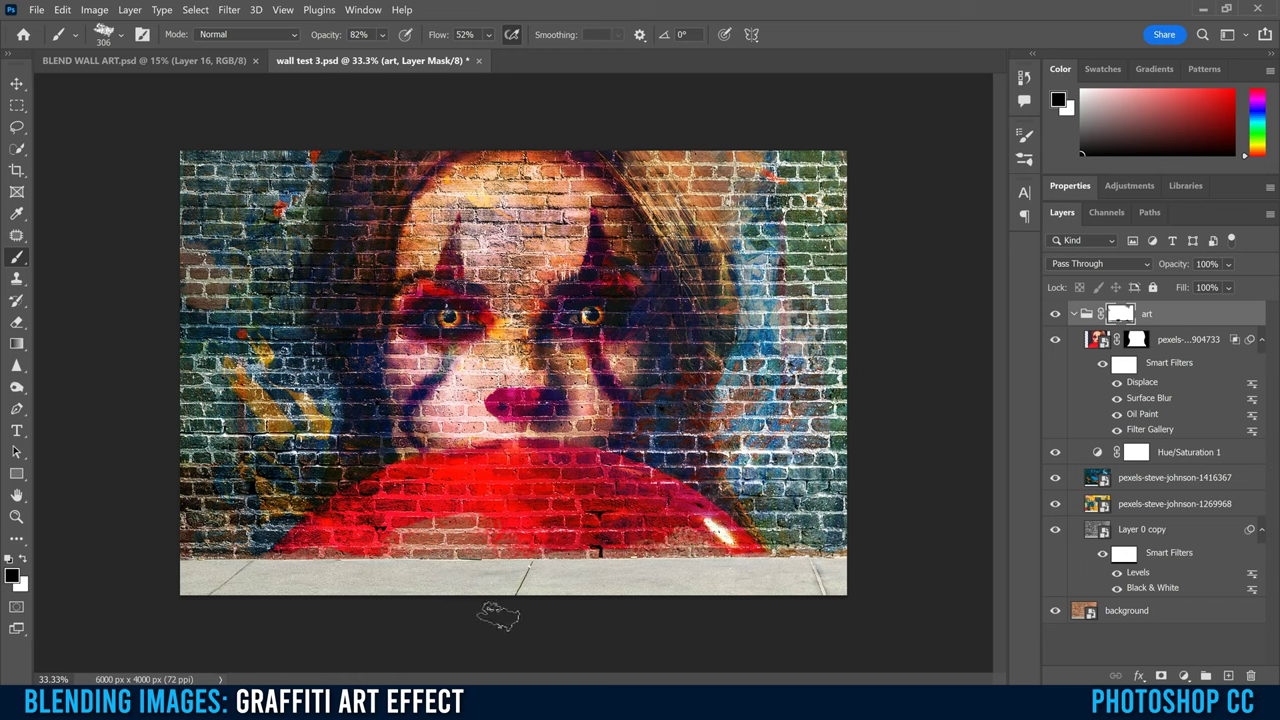
Swap the foreground color to white for painting hidden art back in on the group mask
key("x")
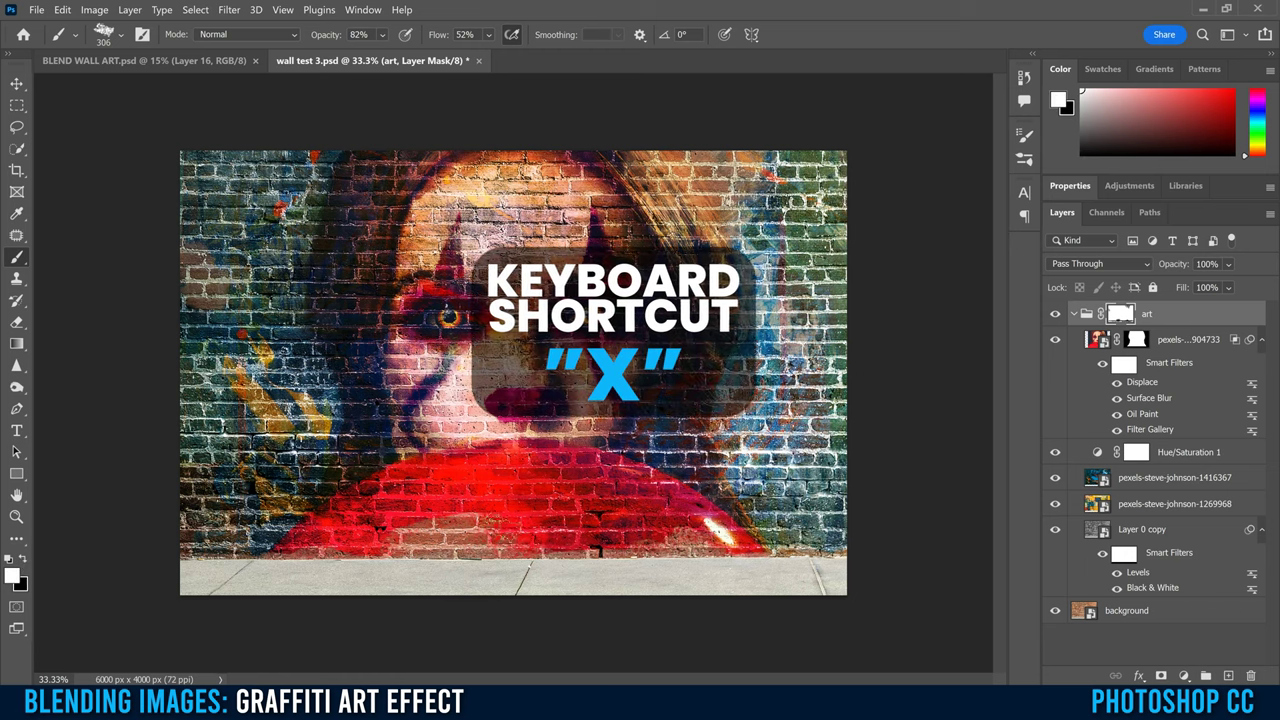